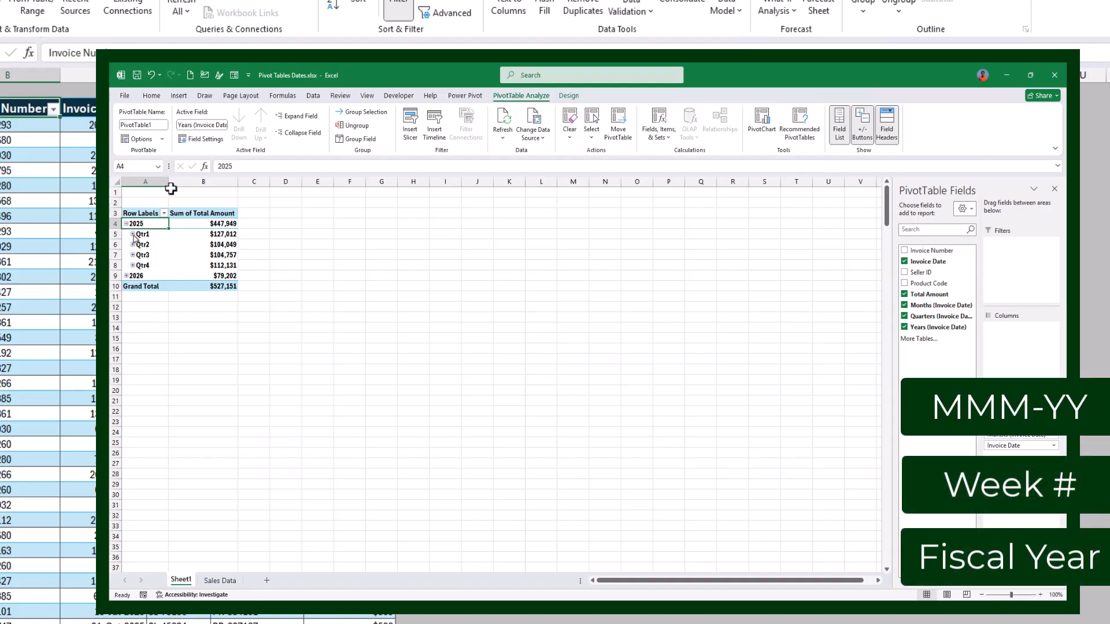
pyautogui.click(132, 234)
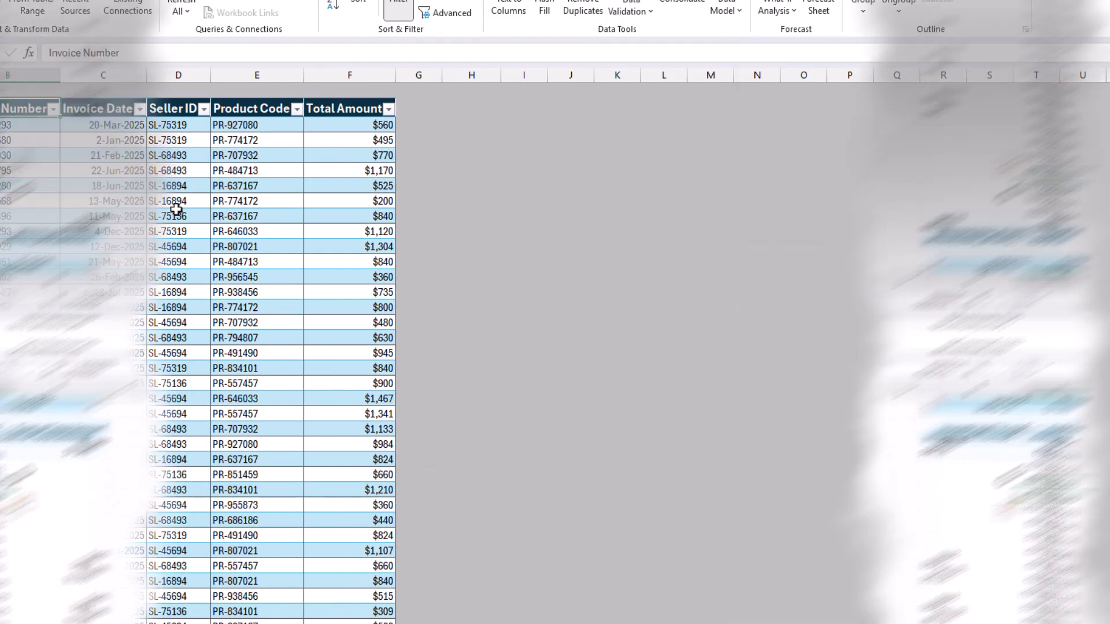
pyautogui.scroll(-20, 581, 130)
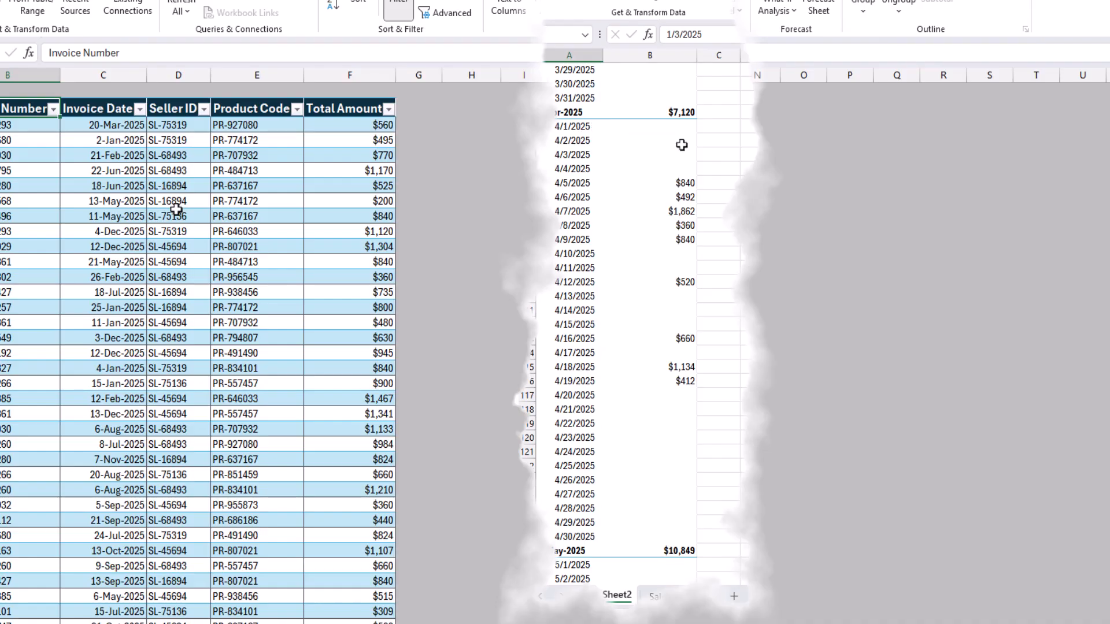
pyautogui.moveTo(681, 126); pyautogui.dragTo(682, 169)
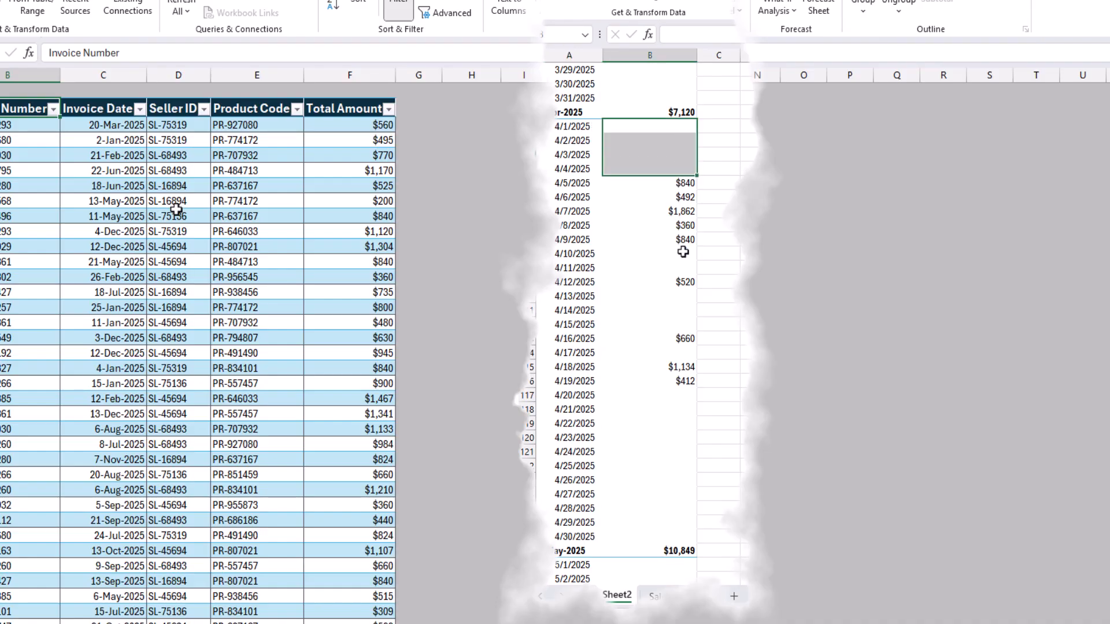
pyautogui.moveTo(682, 252); pyautogui.dragTo(689, 262)
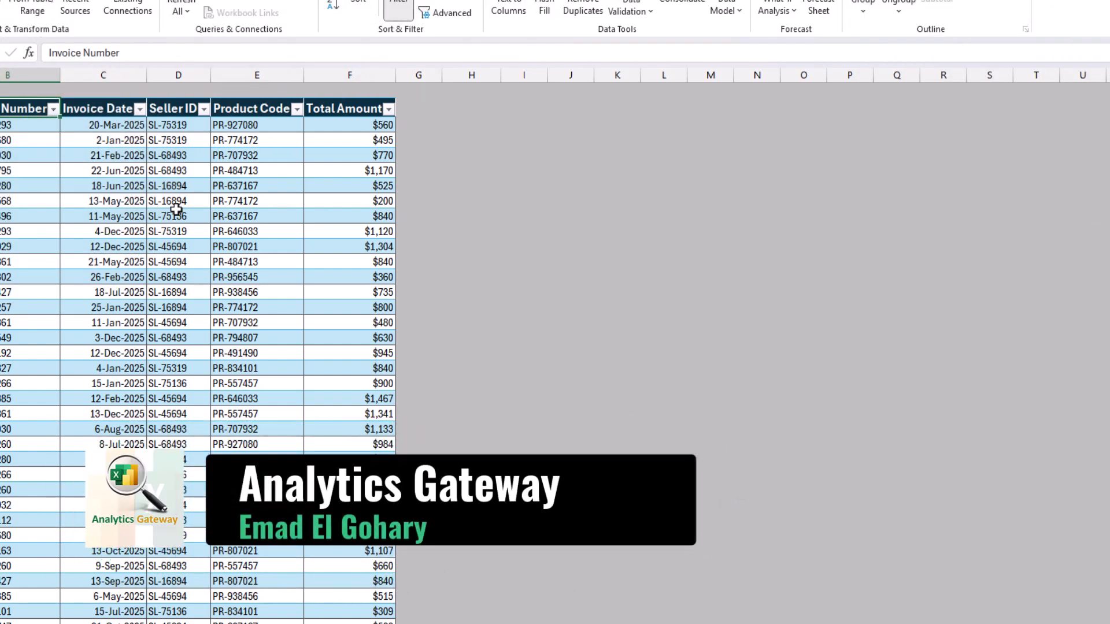
# - Insert a PivotTable based on the SalesData table in a new worksheet
pyautogui.click(185, 232)
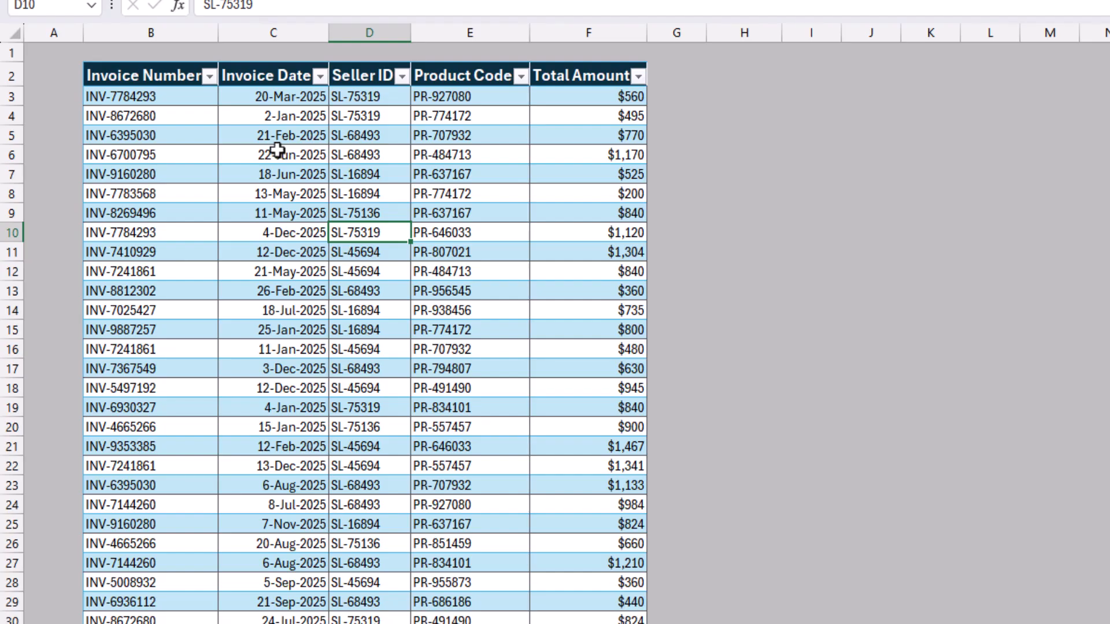
pyautogui.click(147, 99)
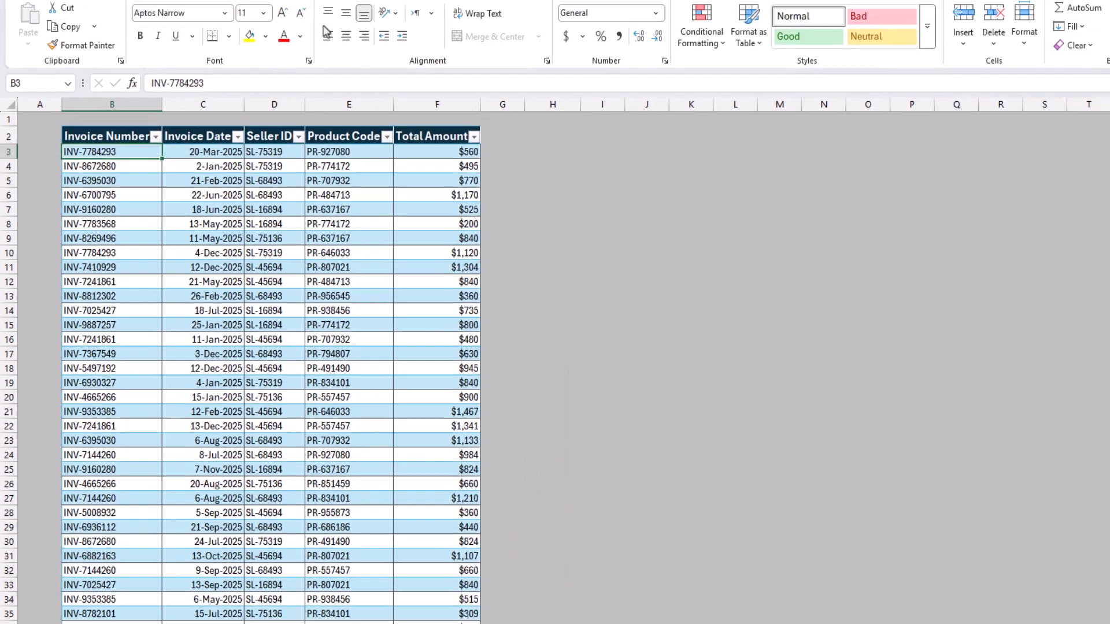
pyautogui.click(74, 37)
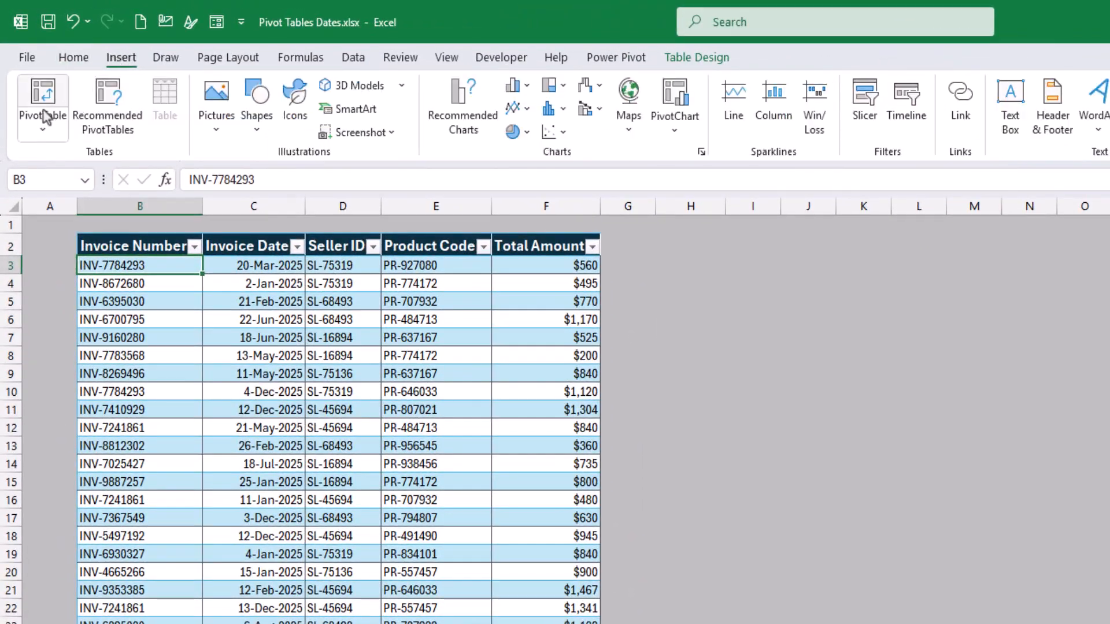
pyautogui.click(44, 113)
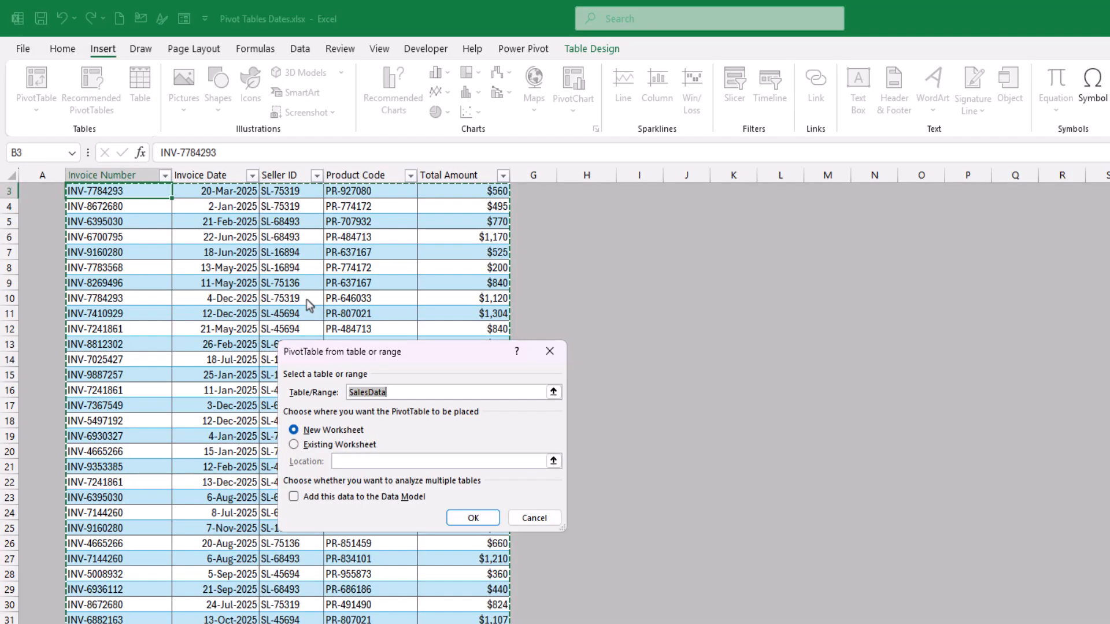
pyautogui.press('Return')
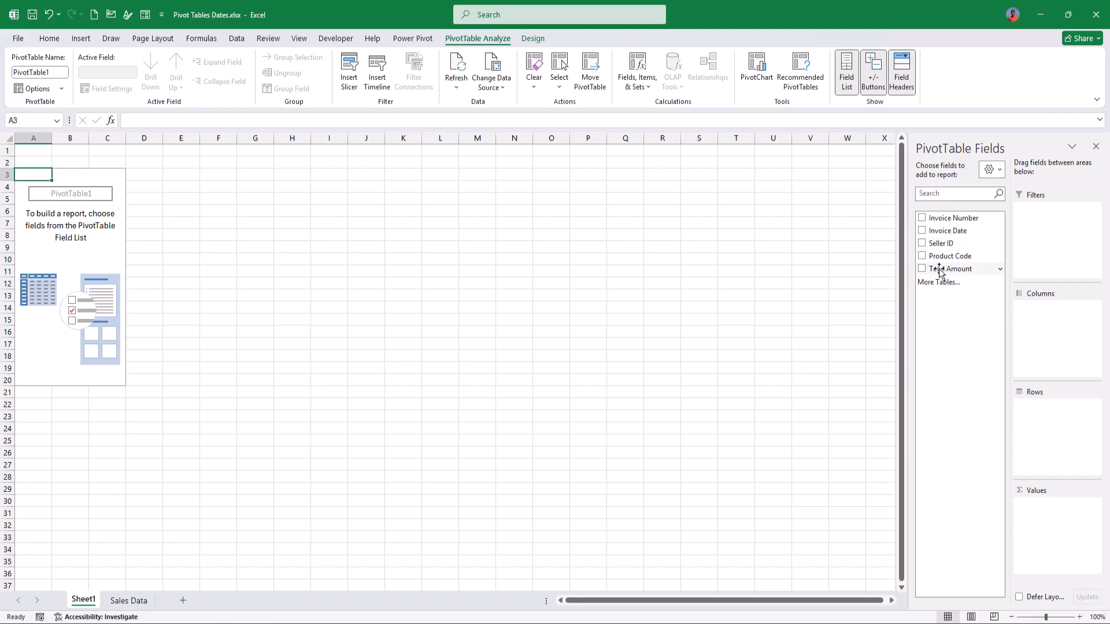
# - Summarize Total Amount as the PivotTable values and add Invoice Date to the rows
pyautogui.moveTo(938, 271); pyautogui.dragTo(1057, 542)
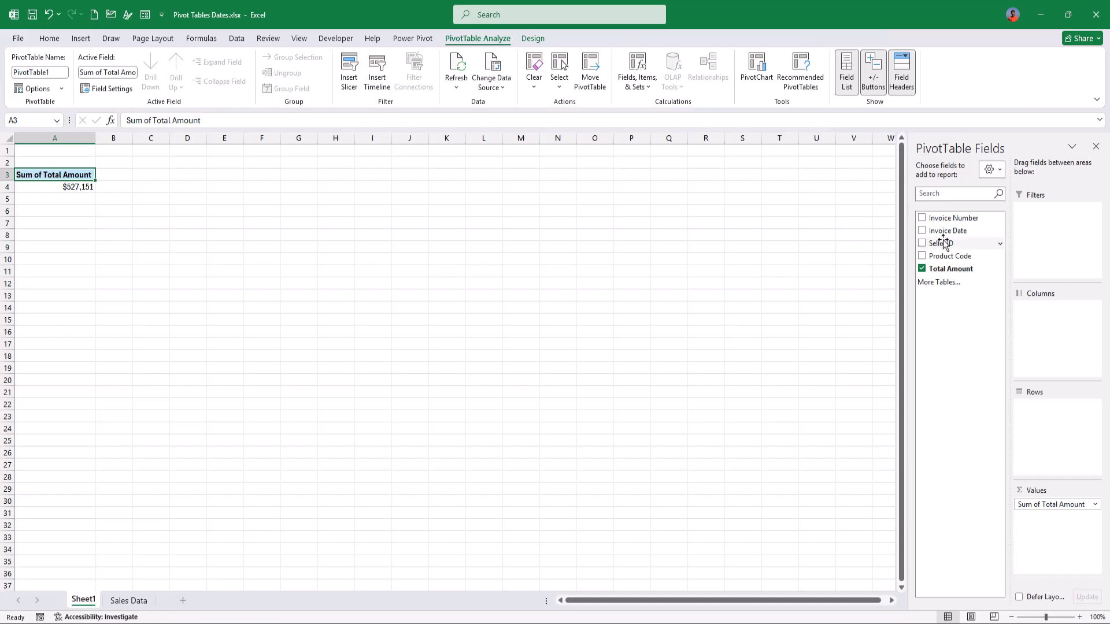
pyautogui.moveTo(935, 236); pyautogui.dragTo(1040, 416)
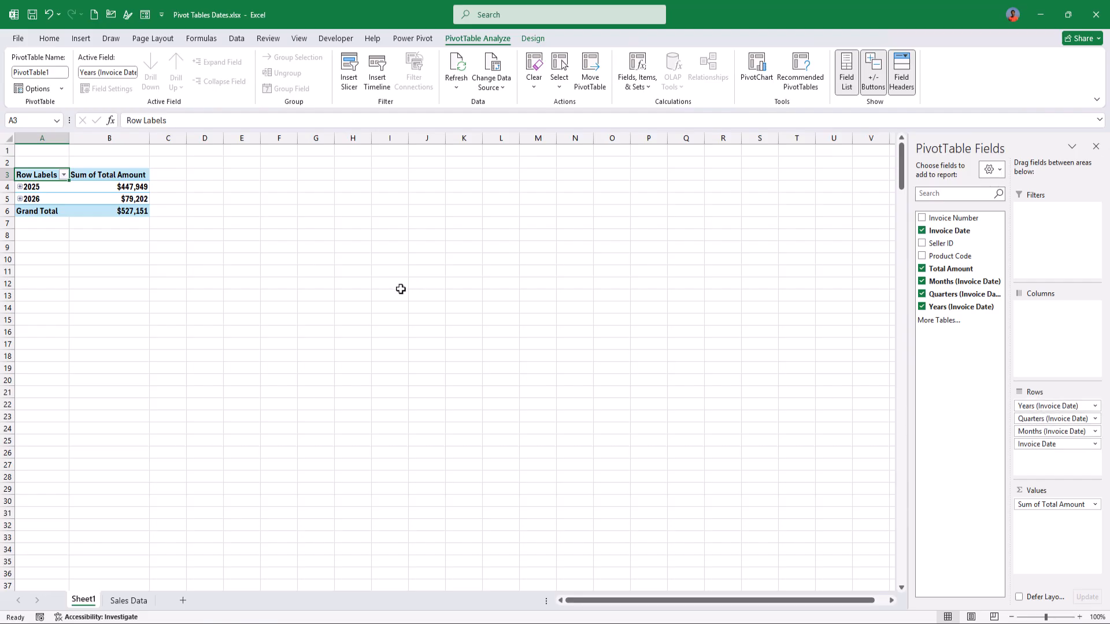
# - Expand 2025, Qtr1 and Jan in the PivotTable to examine the individual invoice dates
pyautogui.click(21, 187)
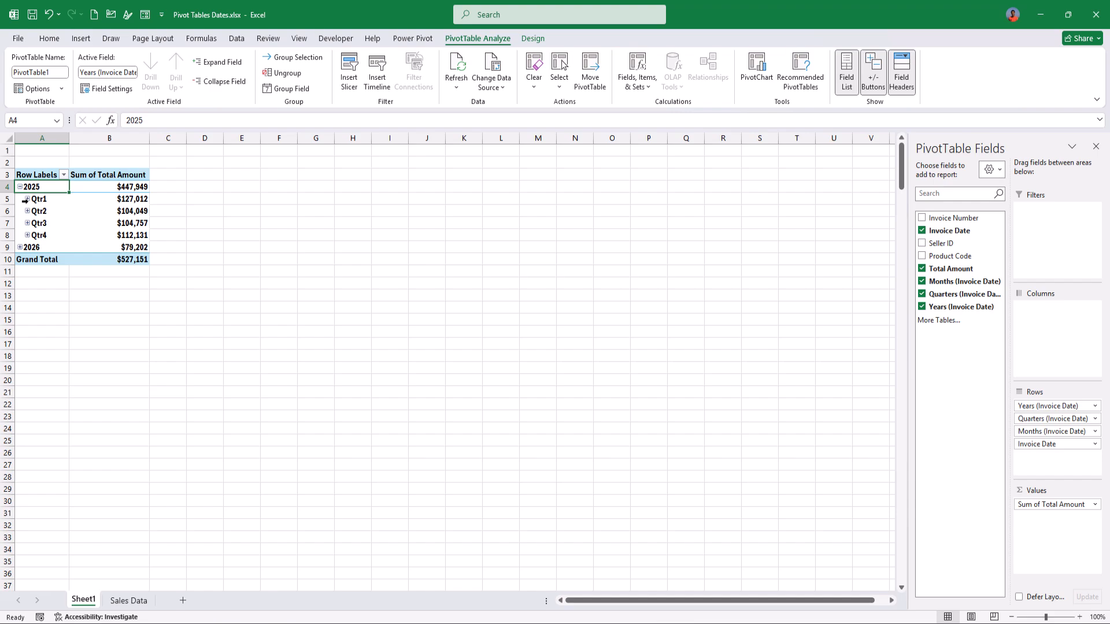
pyautogui.click(28, 199)
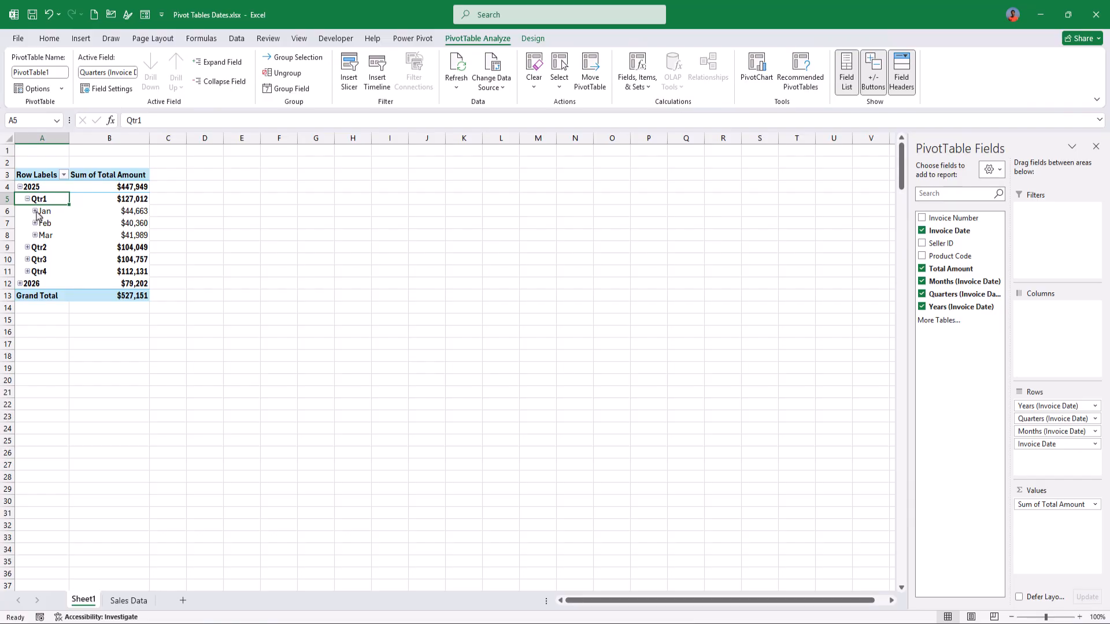
pyautogui.click(35, 212)
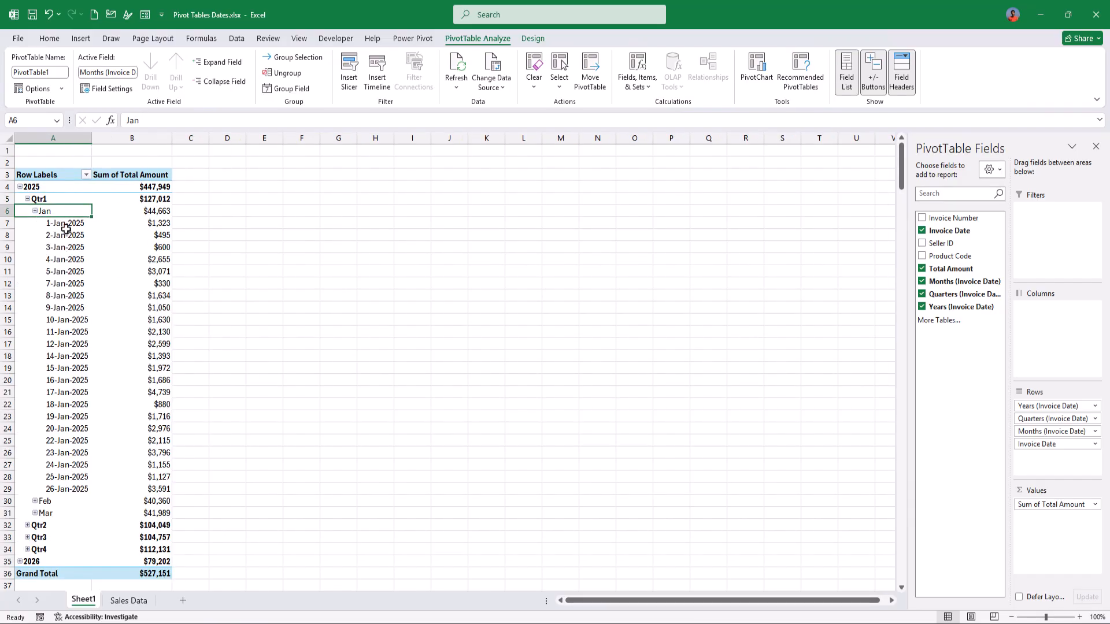
pyautogui.moveTo(76, 232); pyautogui.dragTo(77, 368)
pyautogui.click(58, 251)
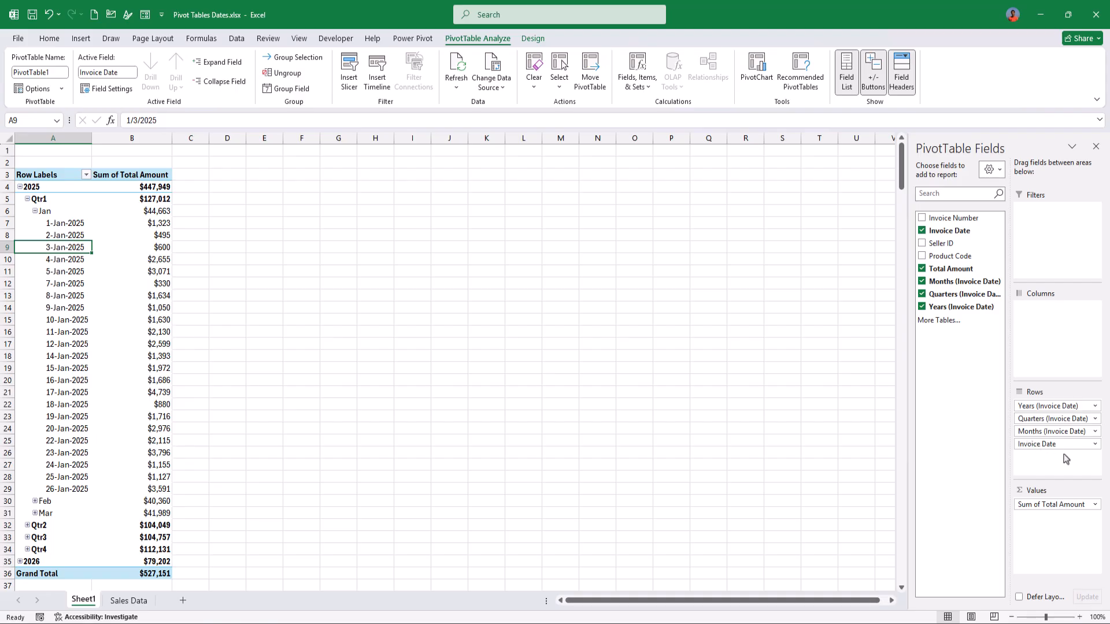
# - Collapse the expanded January, Qtr1 and 2025 rows and undo the automatic grouping of Invoice Date
pyautogui.moveTo(1058, 446)
pyautogui.mouseDown()
pyautogui.moveTo(1048, 405)
pyautogui.moveTo(1026, 419)
pyautogui.moveTo(1041, 411)
pyautogui.moveTo(1062, 444)
pyautogui.mouseUp()
pyautogui.hotkey('alt', 'shift', '-')
pyautogui.hotkey('alt', 'shift', '-')
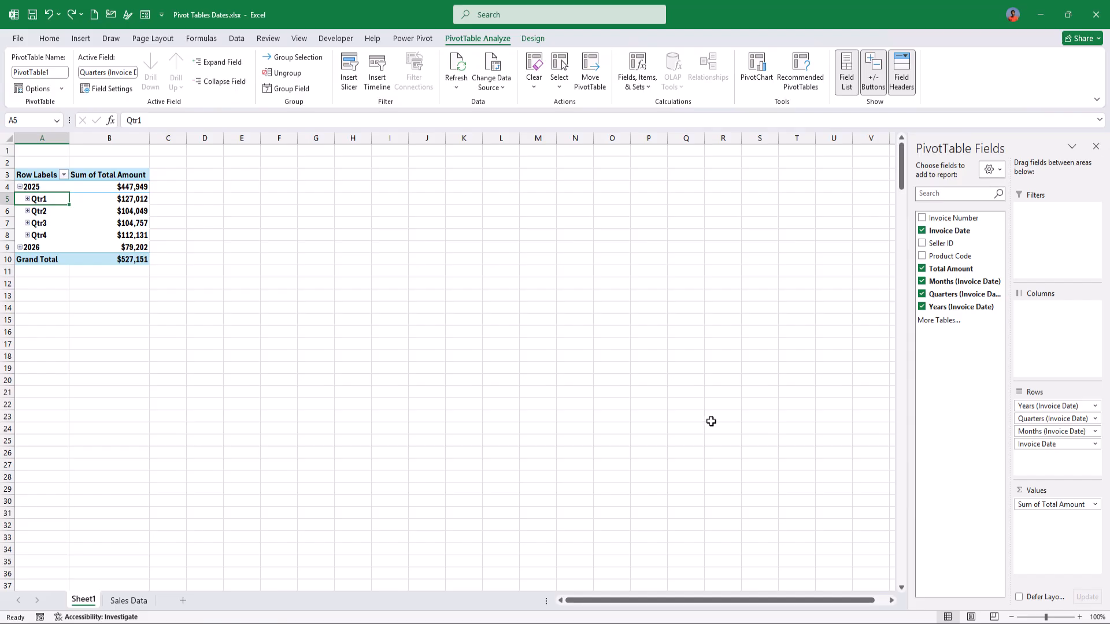
pyautogui.hotkey('alt', 'shift', '-')
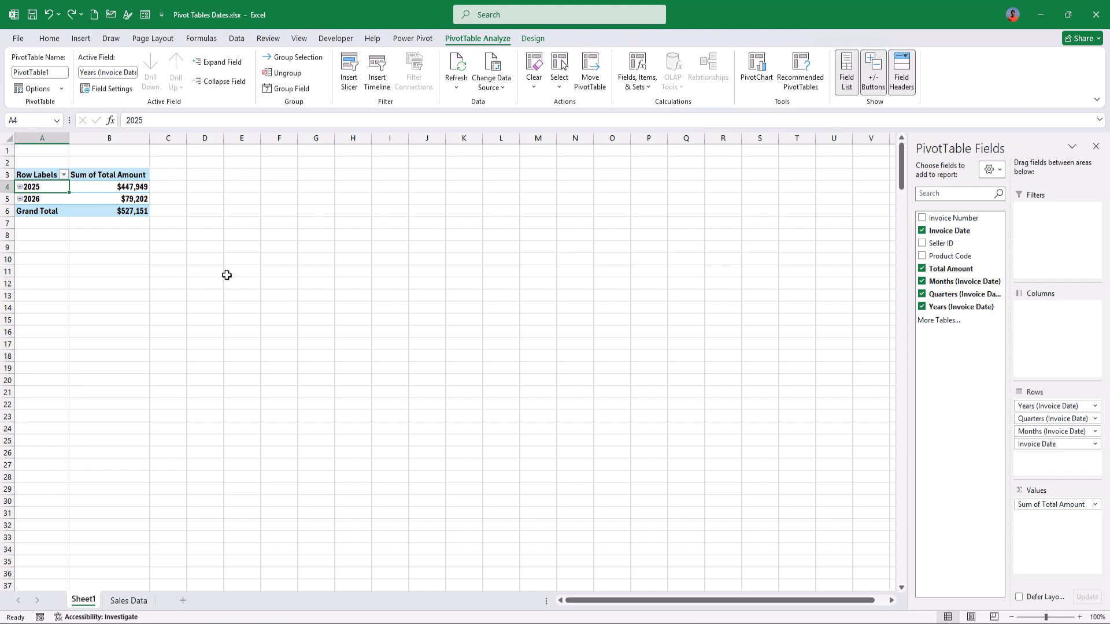
pyautogui.hotkey('ctrl', 'z')
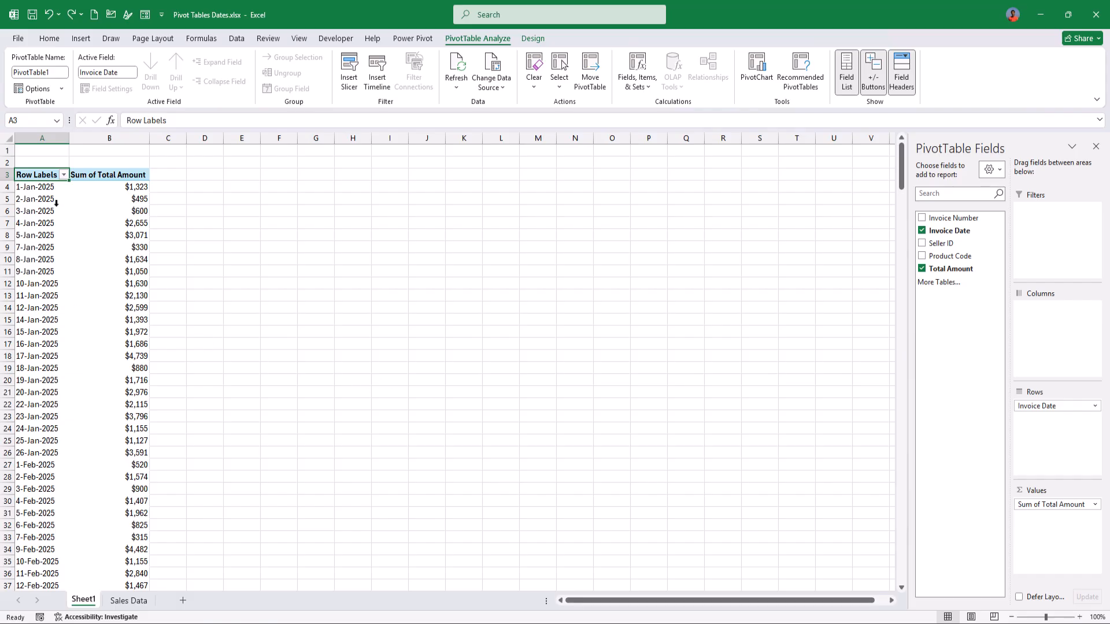
# - Examine the ungrouped daily invoice dates and the grouping commands available for them
pyautogui.moveTo(55, 188); pyautogui.dragTo(63, 429)
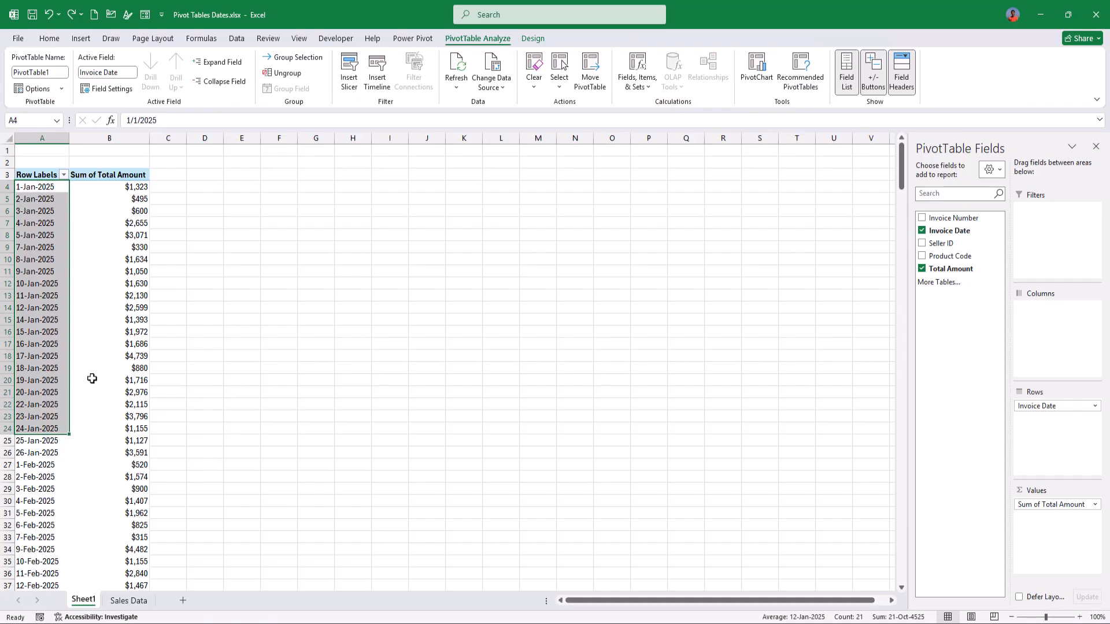
pyautogui.moveTo(129, 318)
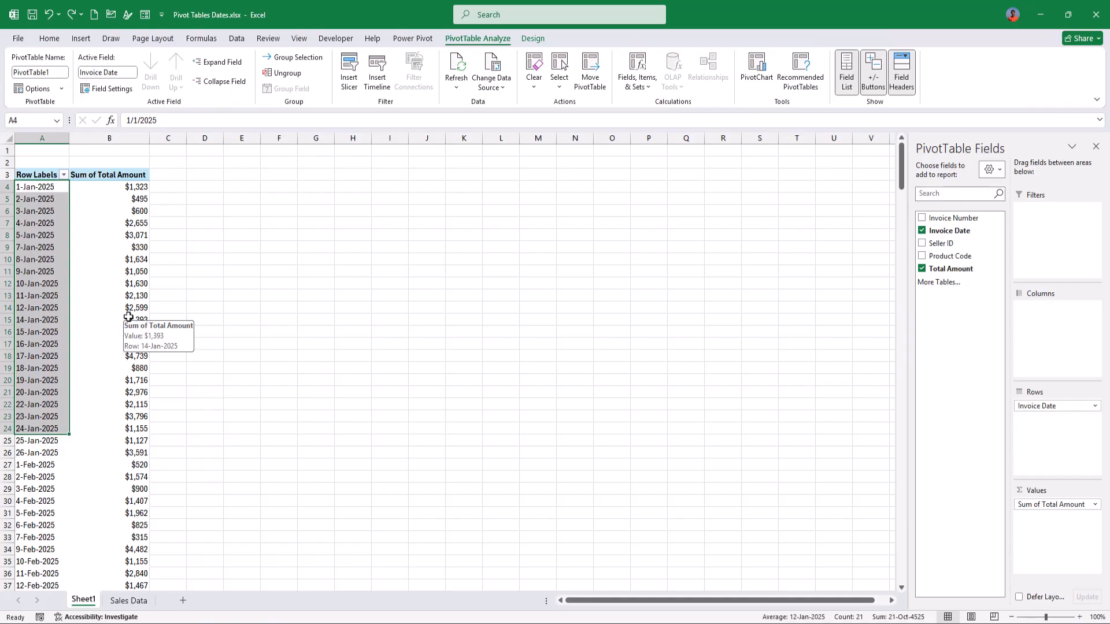
pyautogui.moveTo(109, 287)
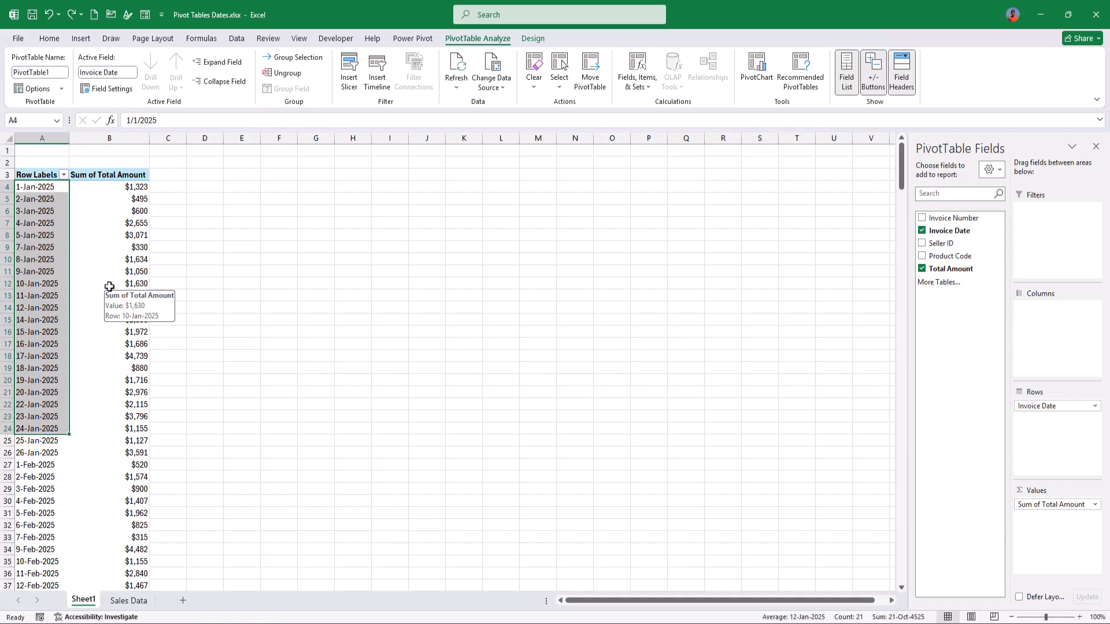
pyautogui.click(52, 247)
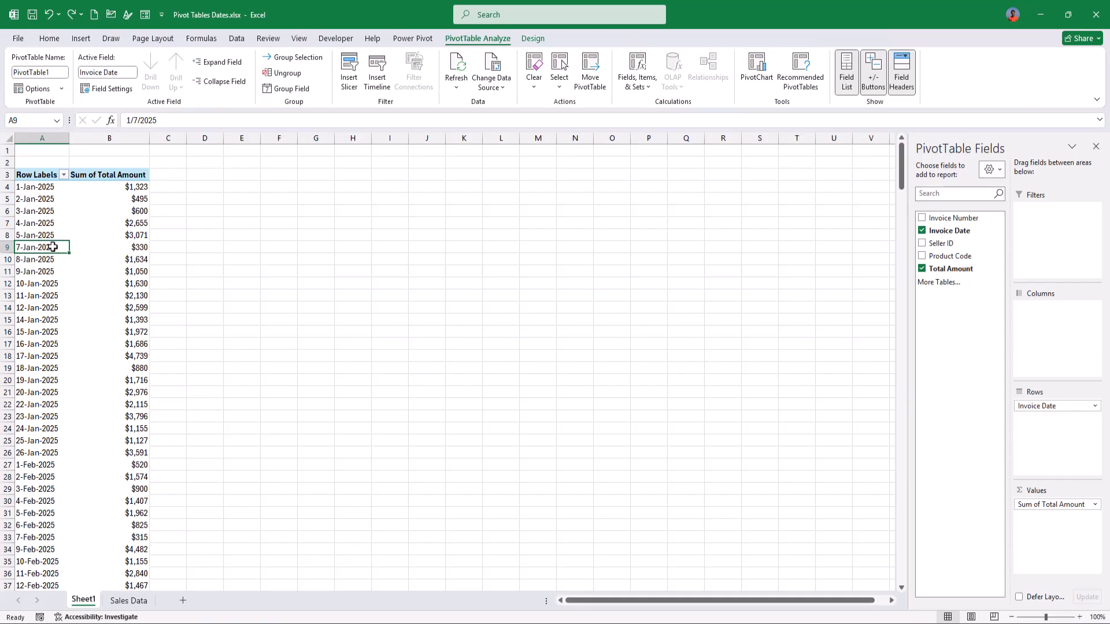
pyautogui.rightClick(53, 248)
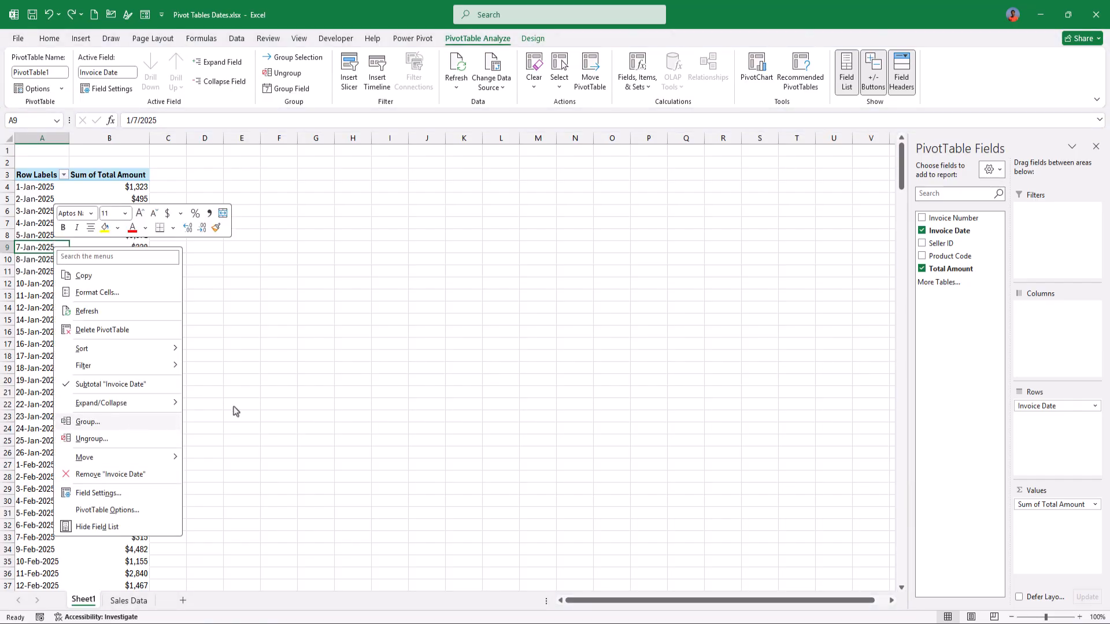
pyautogui.press('Escape')
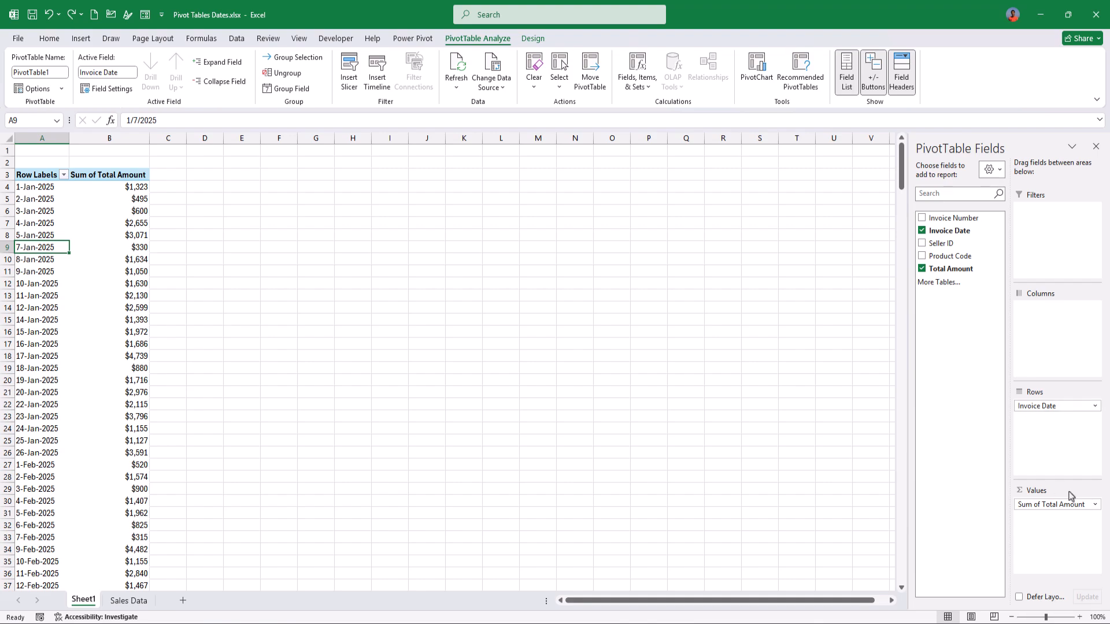
# - Remove Invoice Date from the rows and add it back, then ungroup its automatically grouped dates
pyautogui.moveTo(1050, 407); pyautogui.dragTo(959, 353)
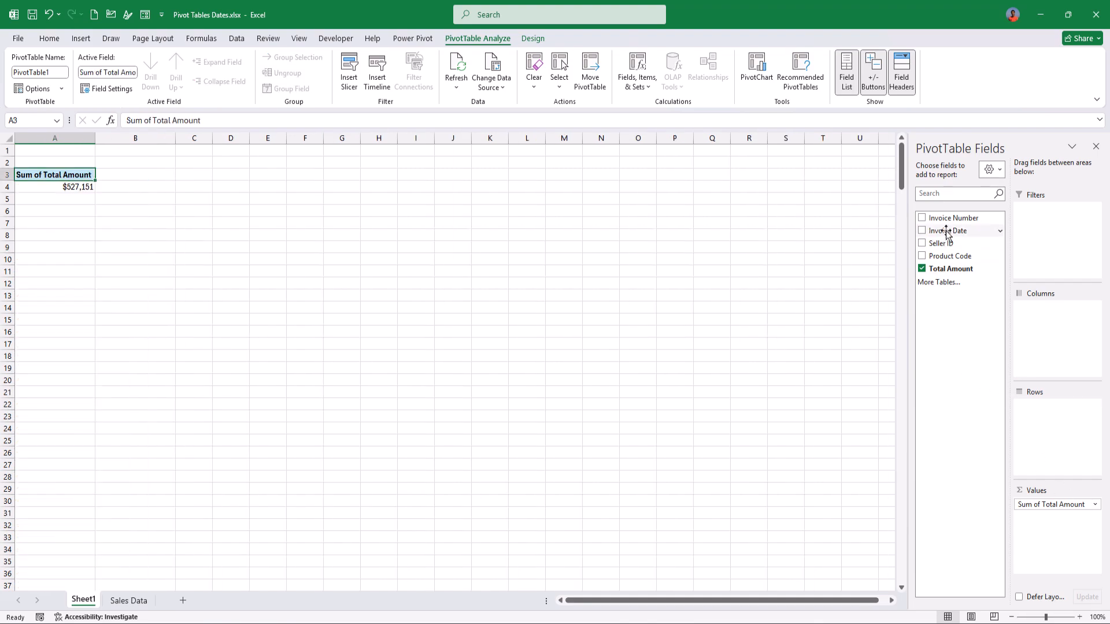
pyautogui.moveTo(947, 234); pyautogui.dragTo(1043, 429)
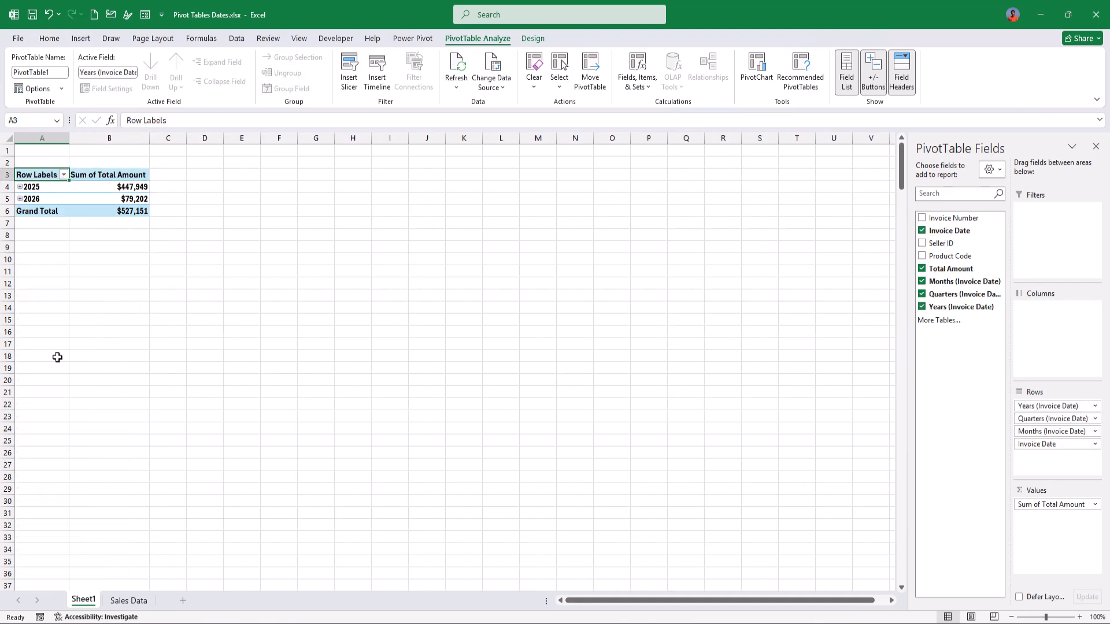
pyautogui.rightClick(47, 198)
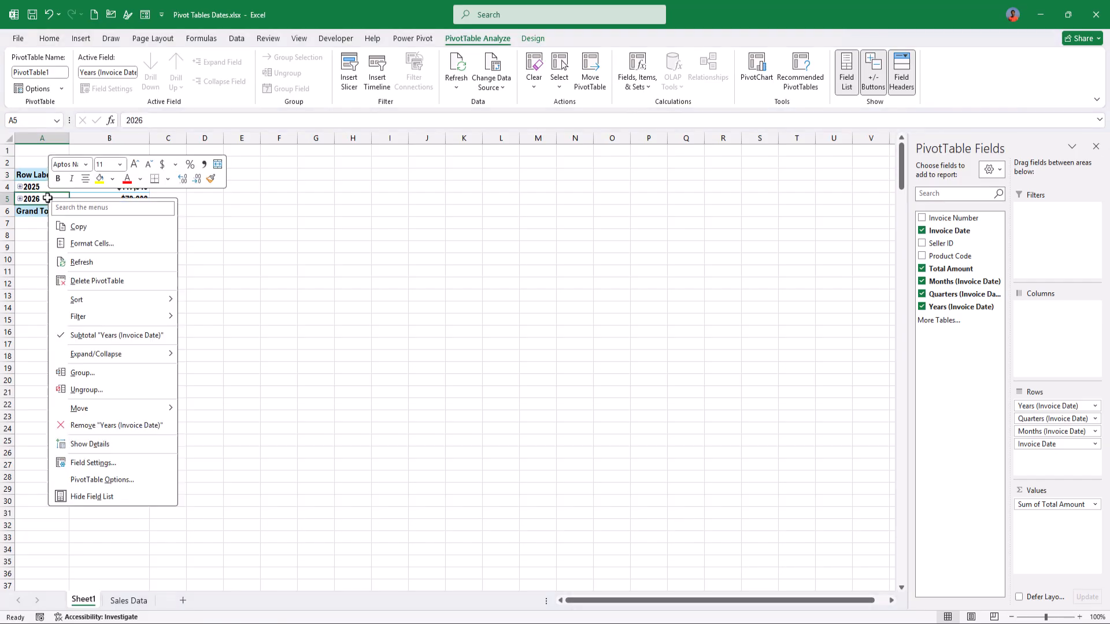
pyautogui.click(109, 391)
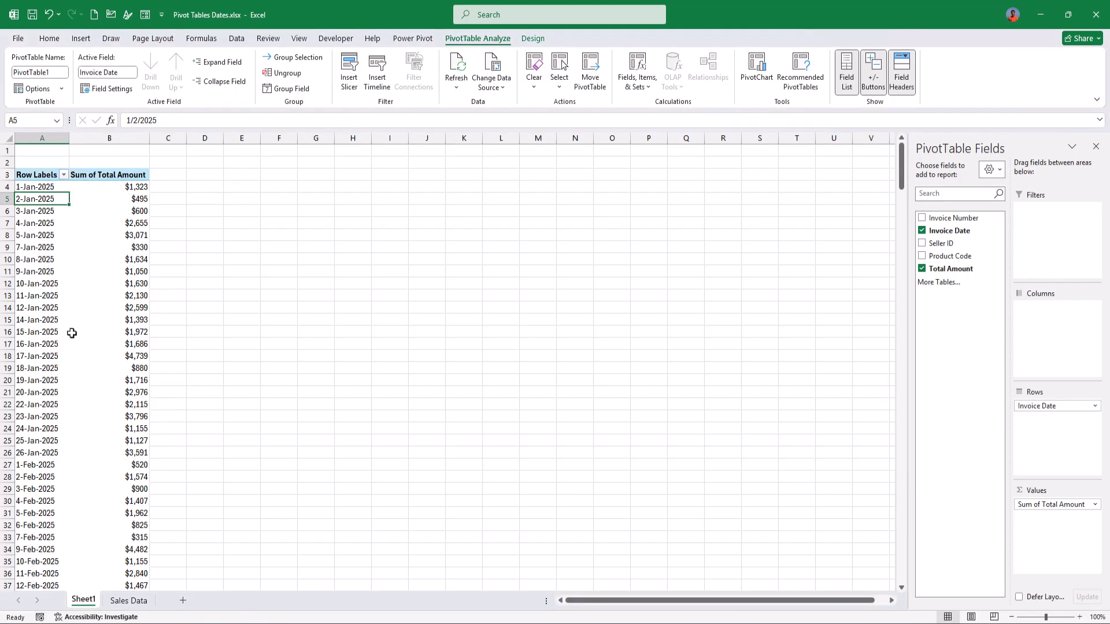
# - Group the Invoice Date rows by Days, Months and Years
pyautogui.rightClick(42, 250)
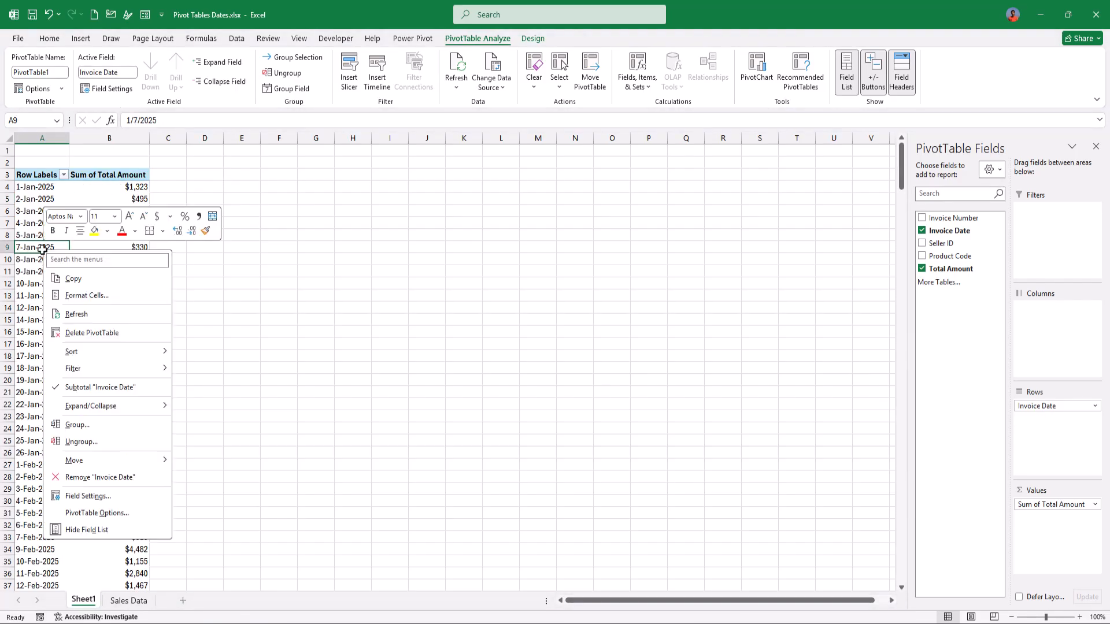
pyautogui.click(89, 432)
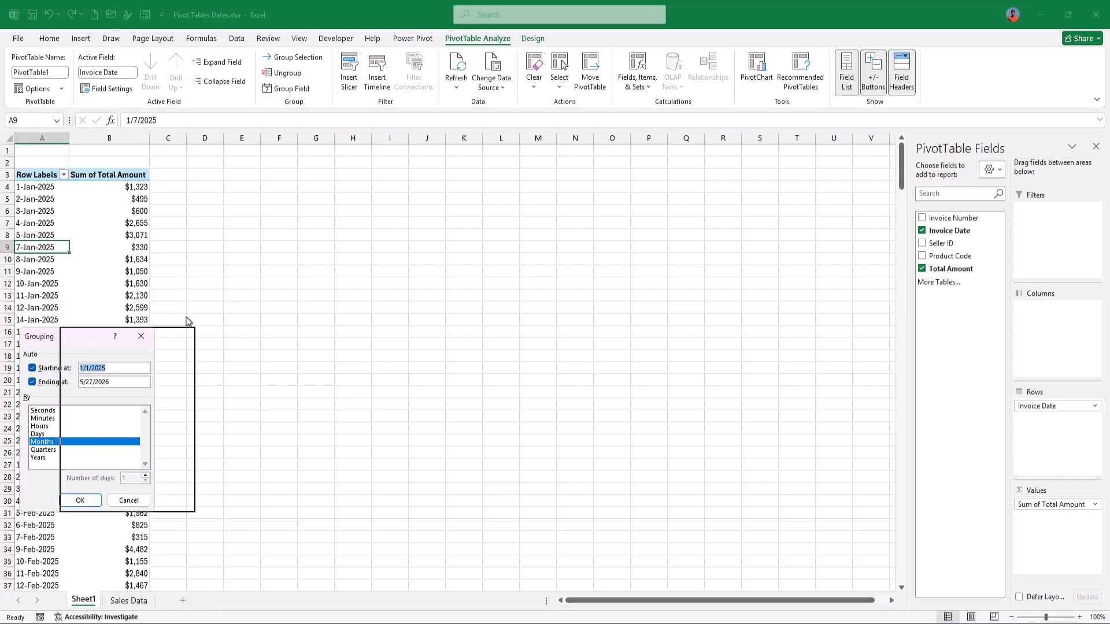
pyautogui.moveTo(91, 334); pyautogui.dragTo(311, 255)
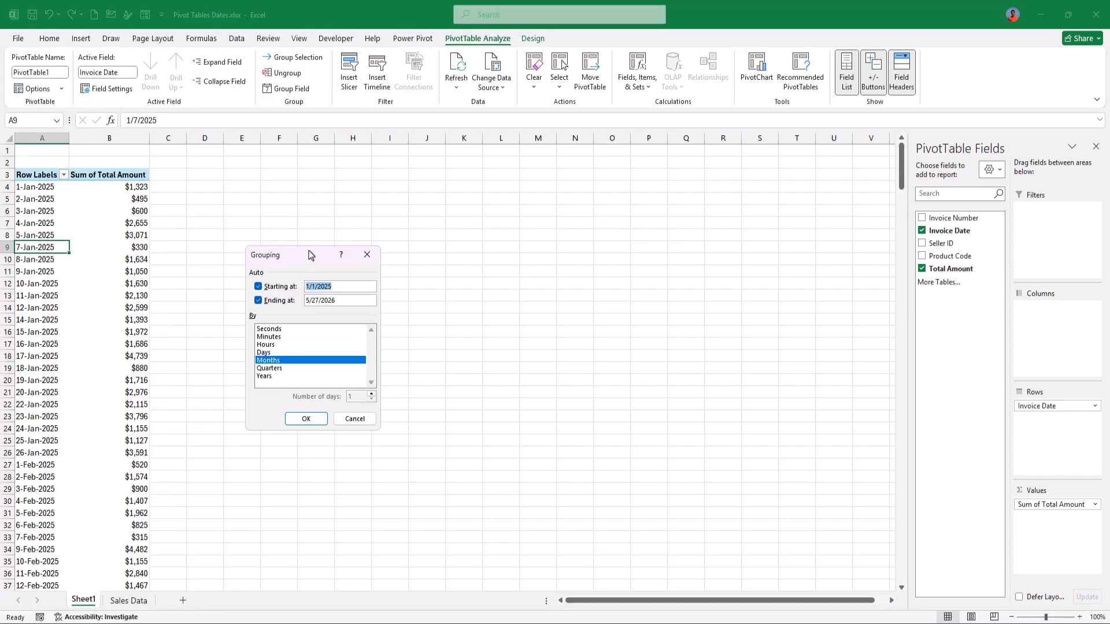
pyautogui.click(267, 377)
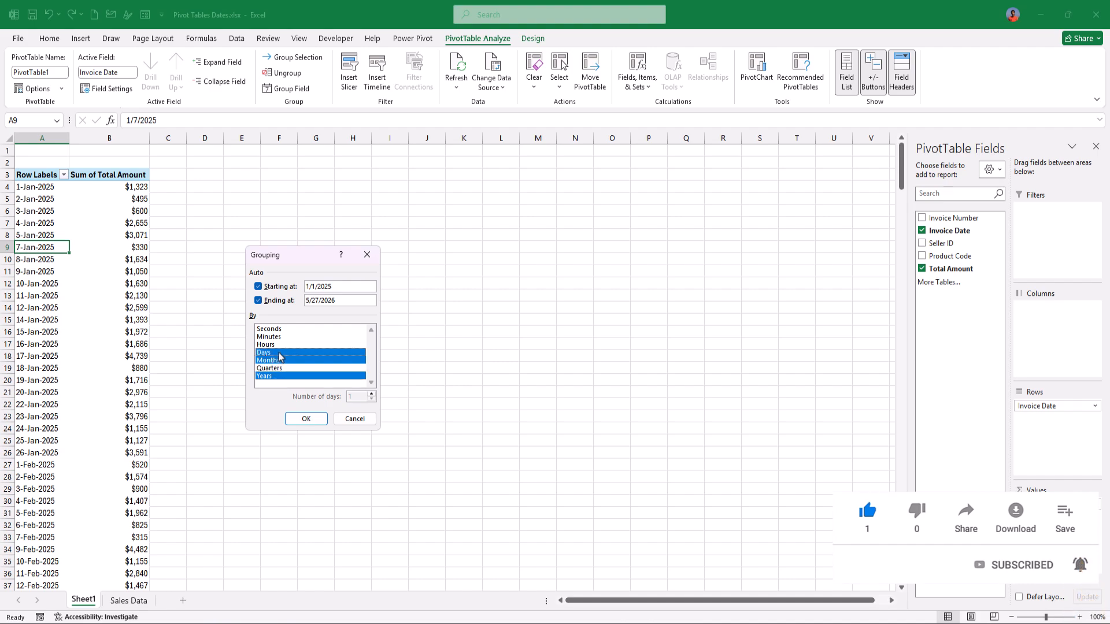
pyautogui.click(308, 420)
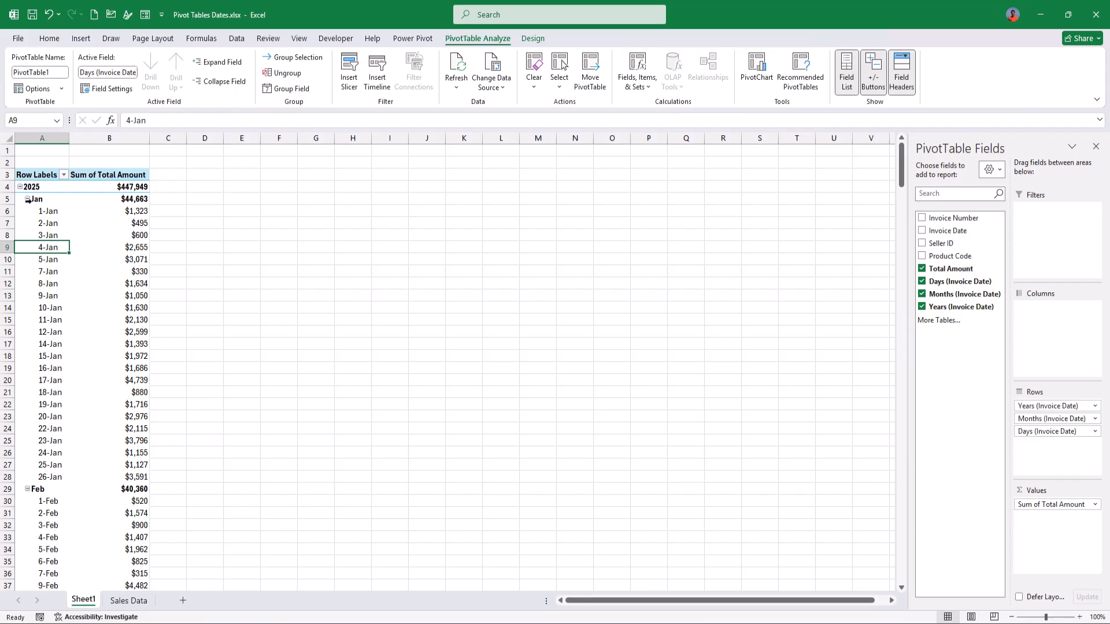
# - Collapse the entire Years field in the PivotTable, then expand 2025 back to its months and days
pyautogui.rightClick(24, 187)
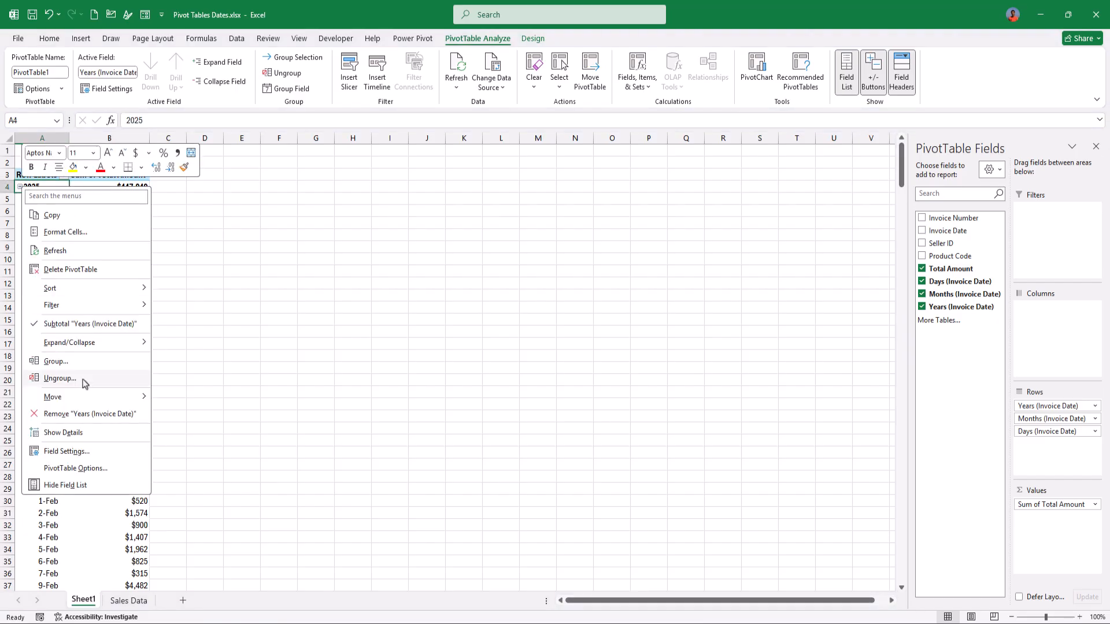
pyautogui.moveTo(99, 347)
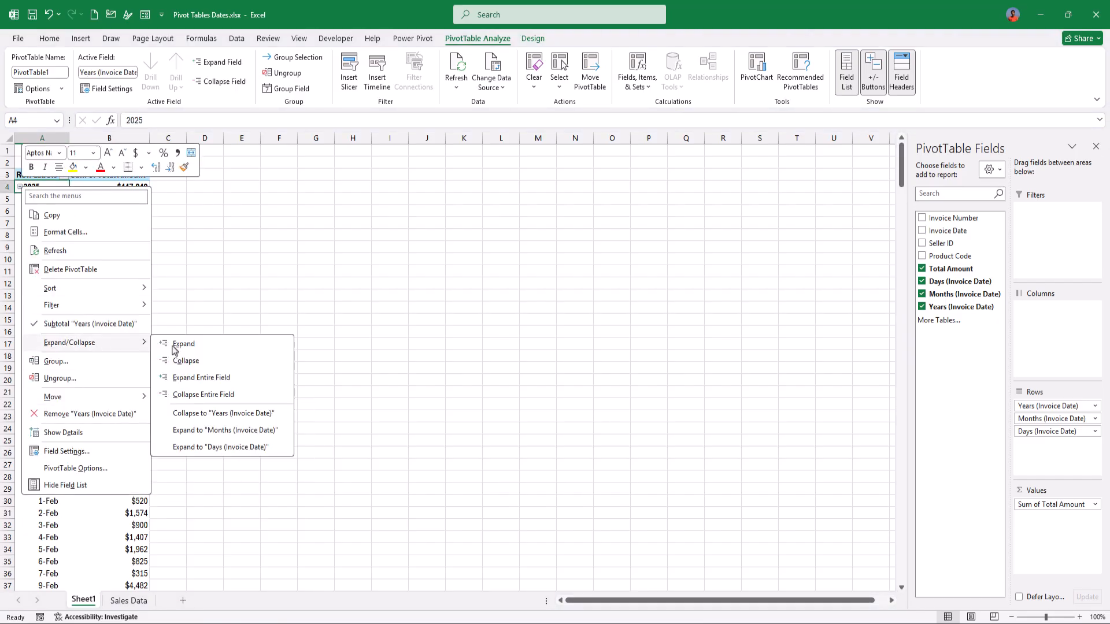
pyautogui.click(215, 394)
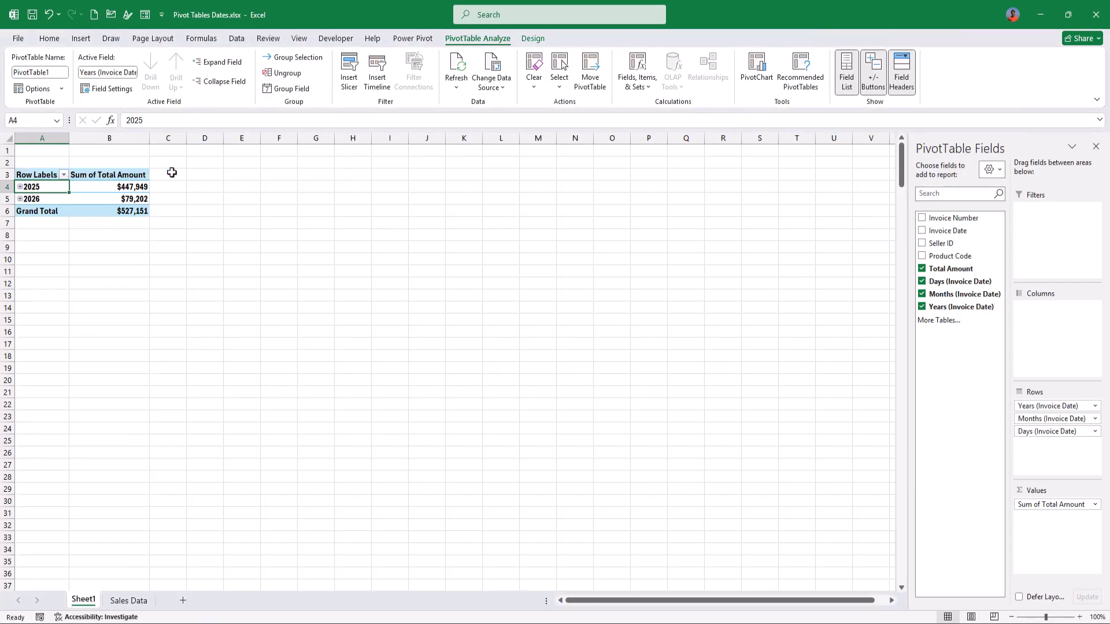
pyautogui.click(20, 187)
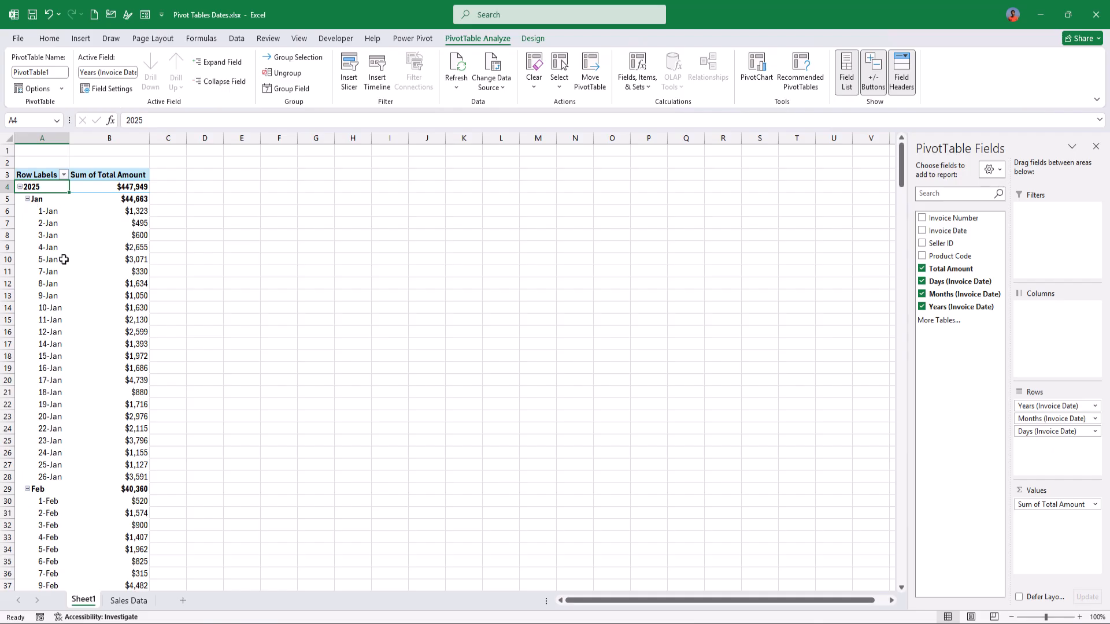
pyautogui.moveTo(75, 386)
pyautogui.moveTo(90, 212)
# - Delete Sheet1, the worksheet holding the PivotTable
pyautogui.rightClick(84, 604)
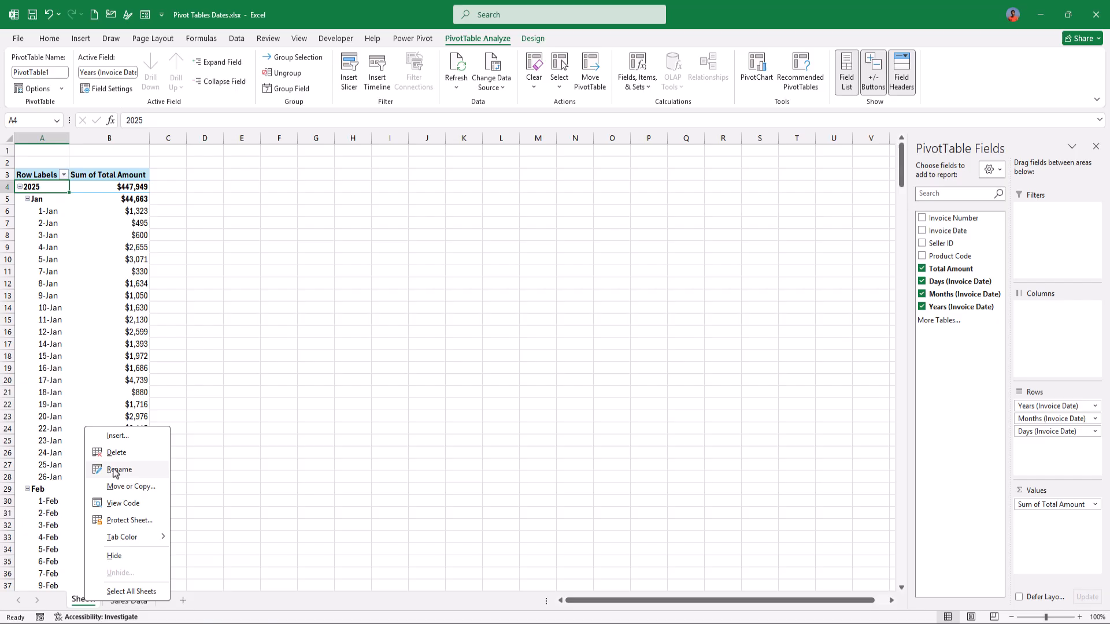
pyautogui.click(129, 455)
pyautogui.press('Return')
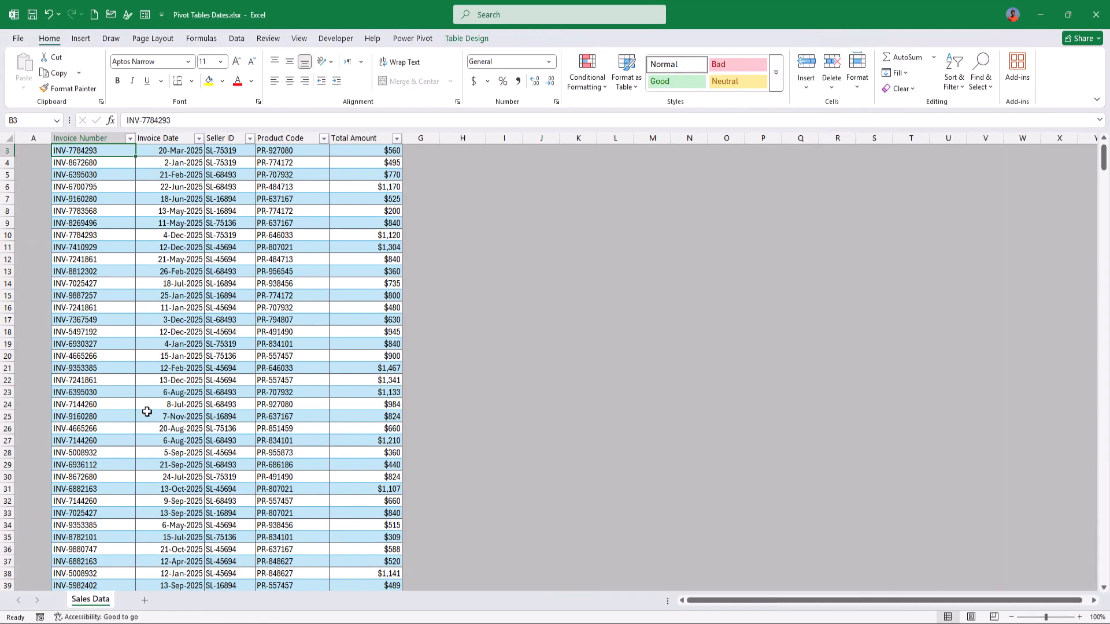
# - Create a PivotTable from the SalesData table on a new worksheet, adding the data to the Data Model
pyautogui.click(165, 358)
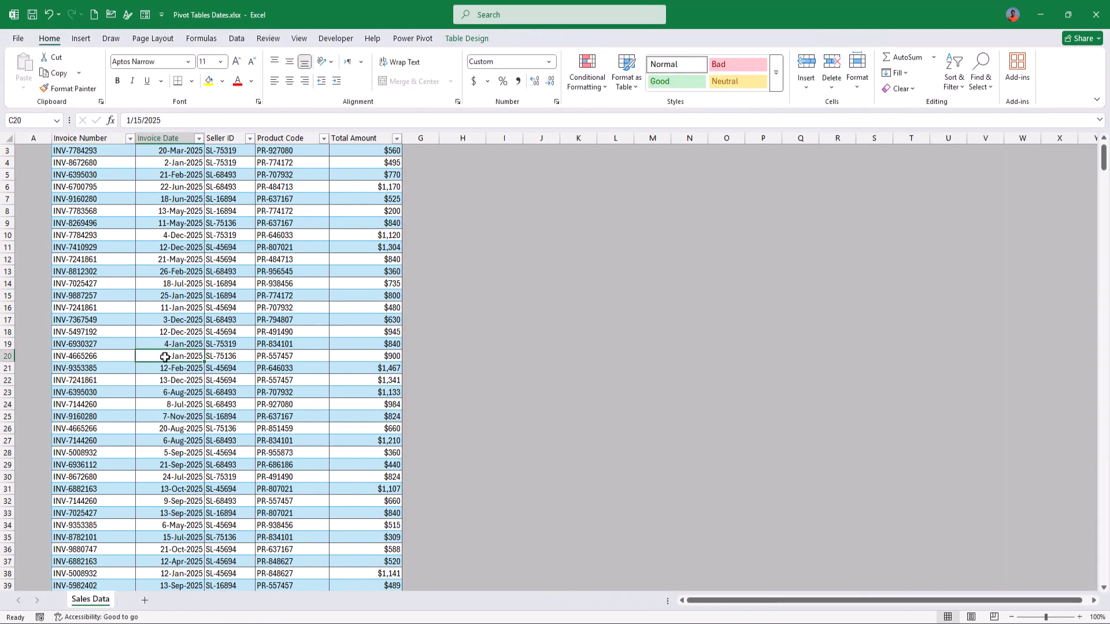
pyautogui.click(82, 39)
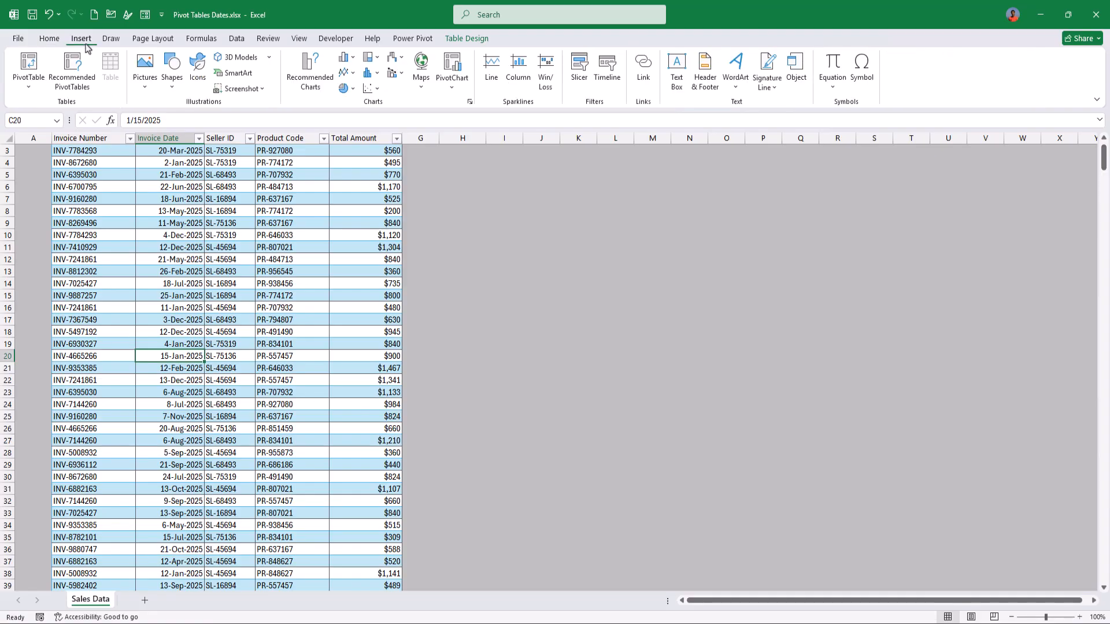
pyautogui.click(29, 67)
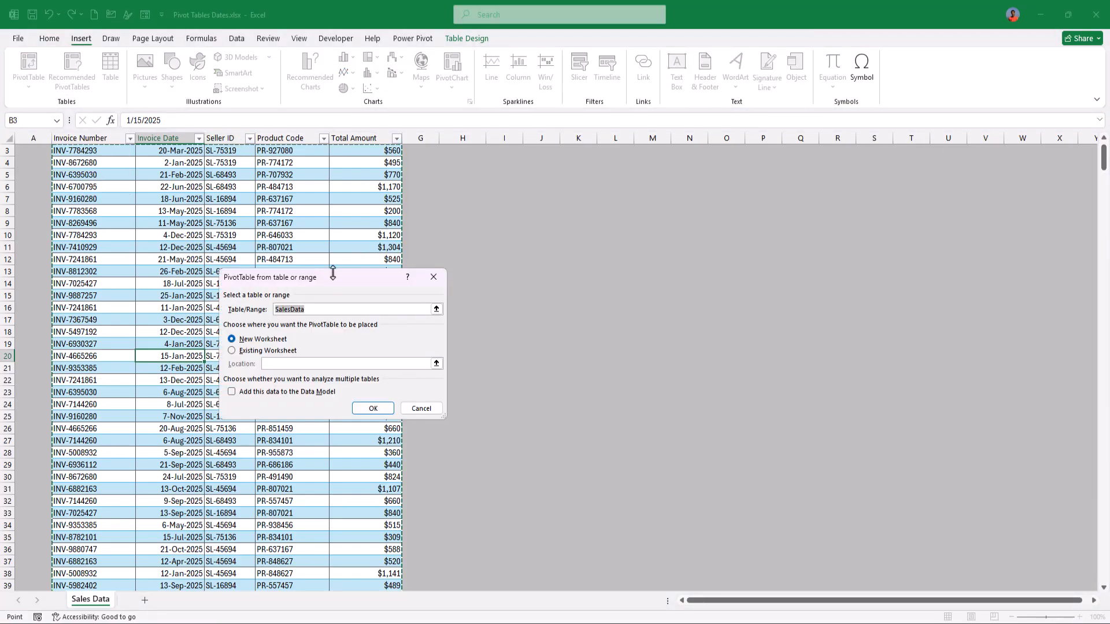
pyautogui.moveTo(327, 282); pyautogui.dragTo(555, 251)
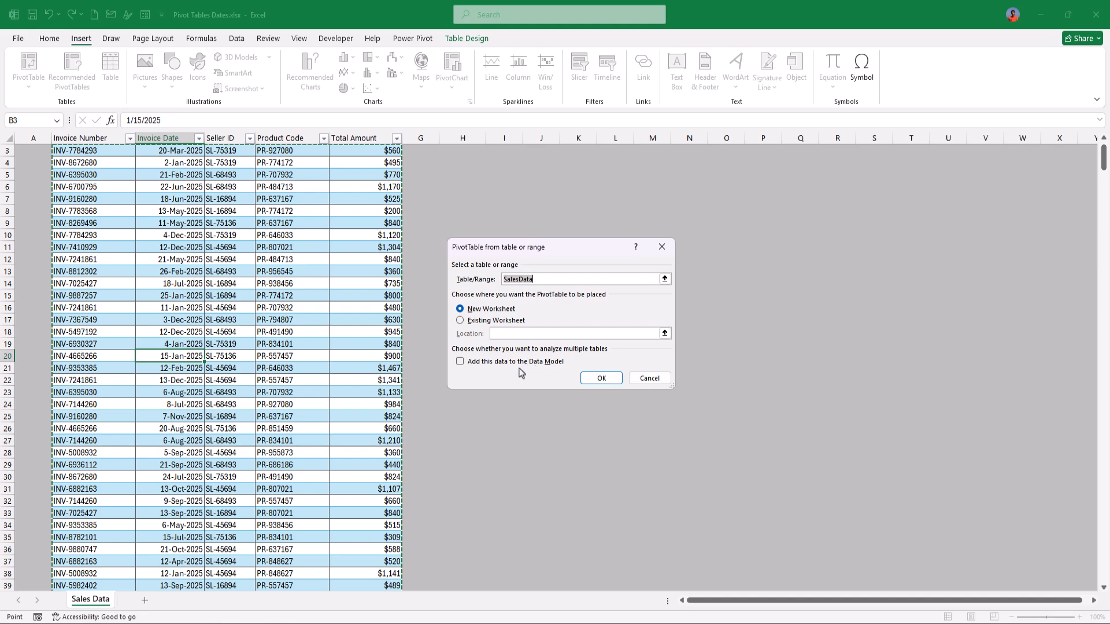
pyautogui.click(469, 366)
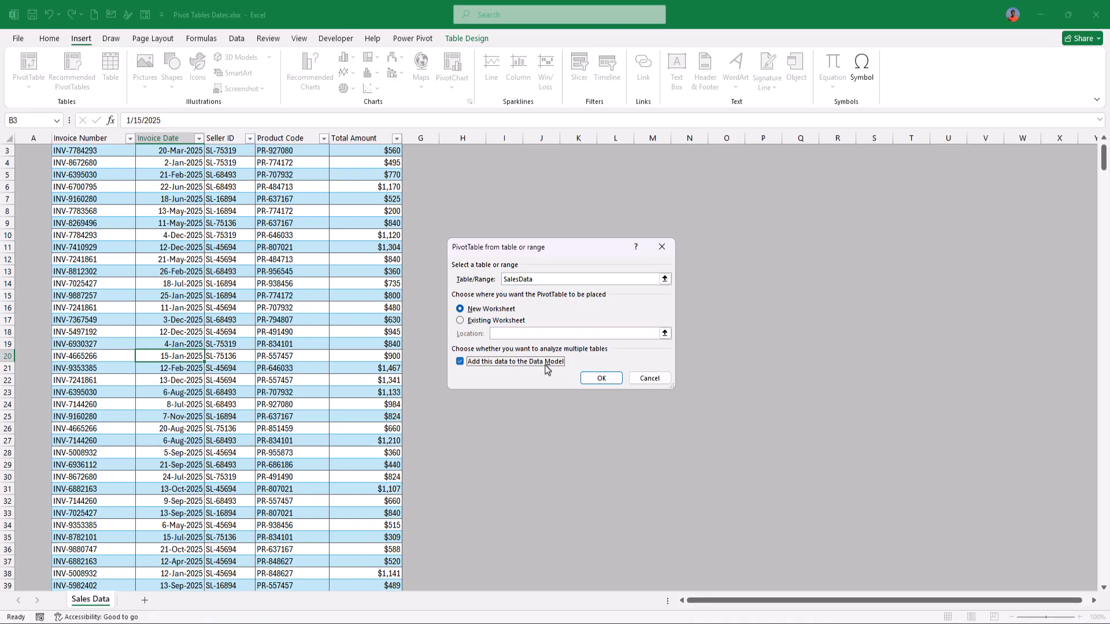
pyautogui.click(602, 380)
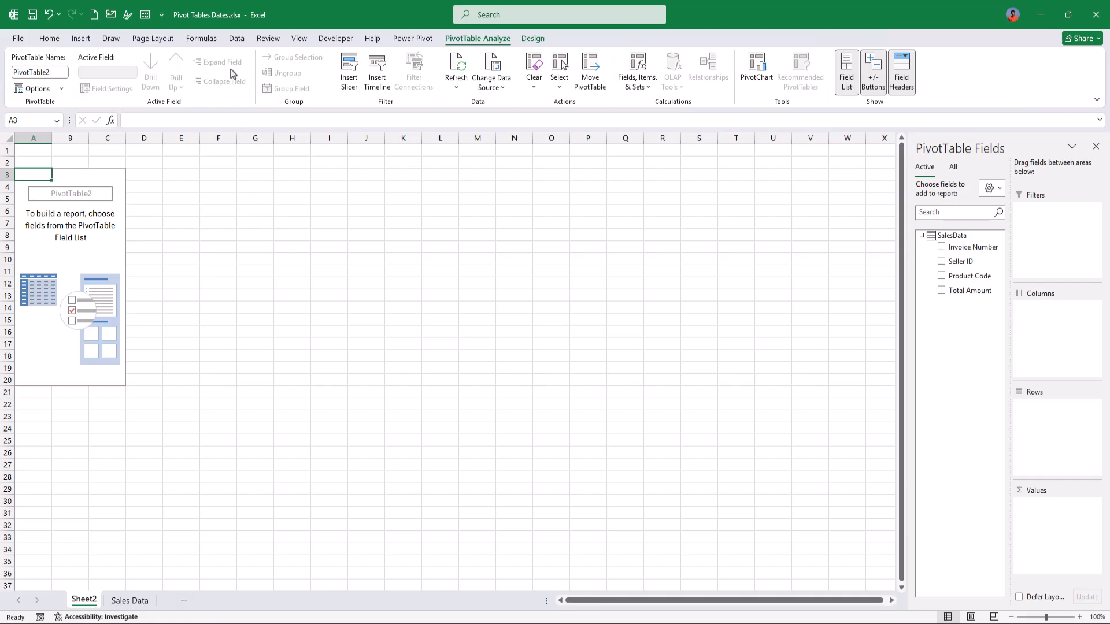
# - Create a new date table in the Power Pivot data model and compare it with the SalesData table
pyautogui.click(237, 38)
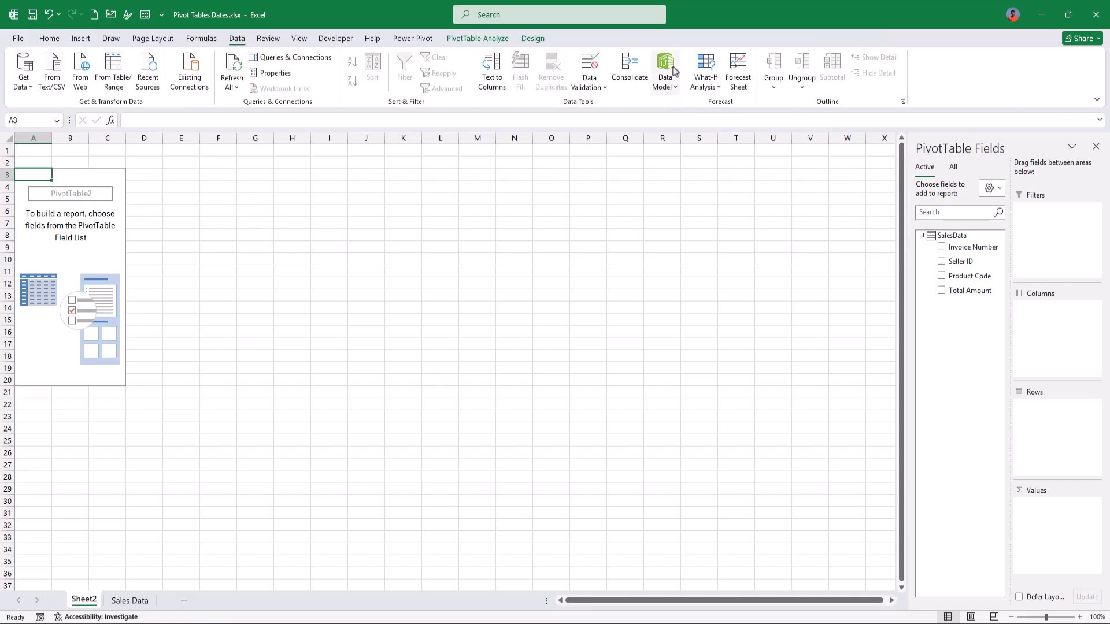
pyautogui.click(672, 72)
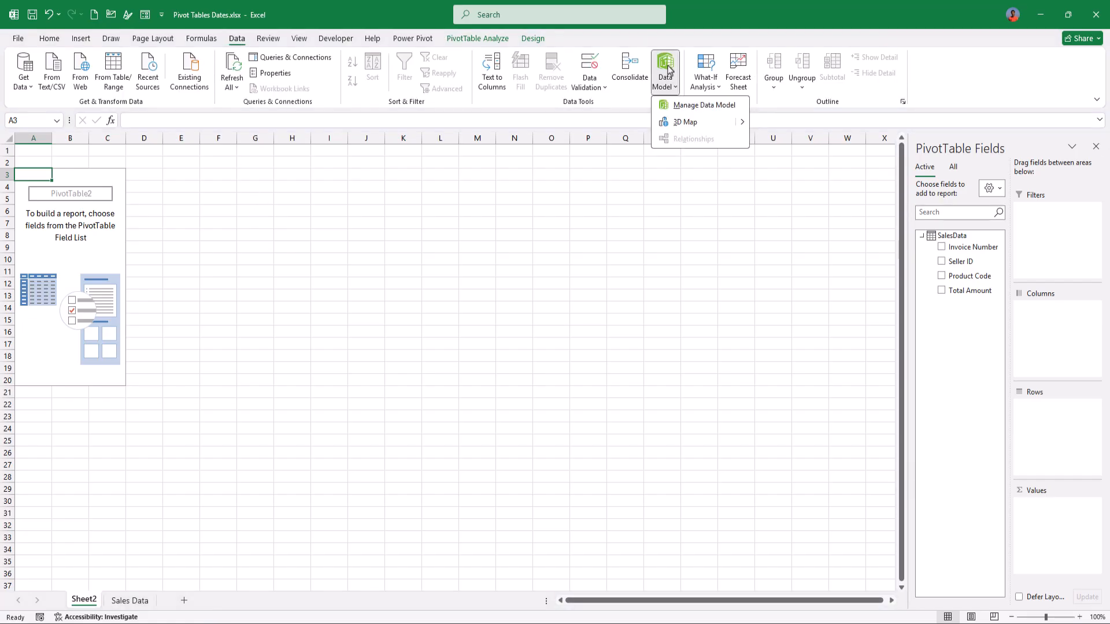
pyautogui.click(676, 110)
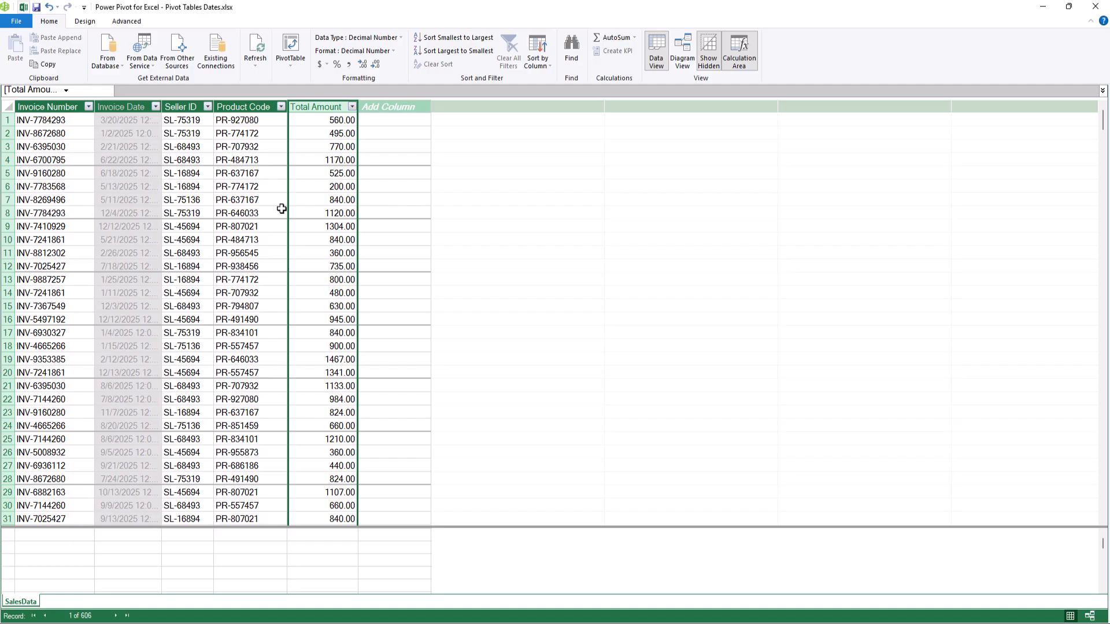
pyautogui.click(85, 23)
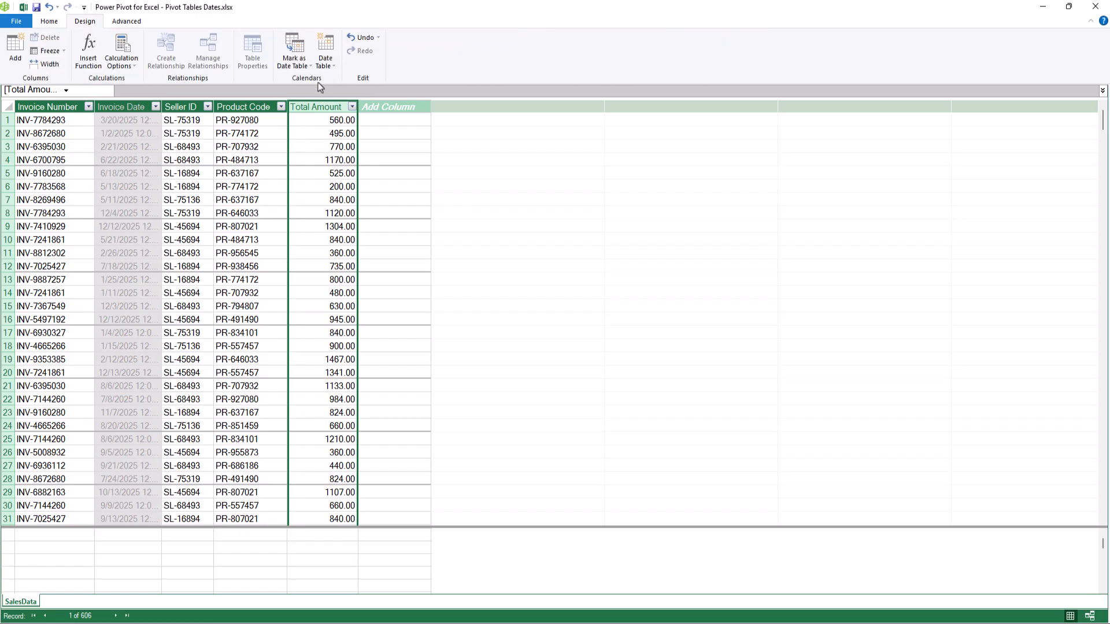
pyautogui.click(333, 64)
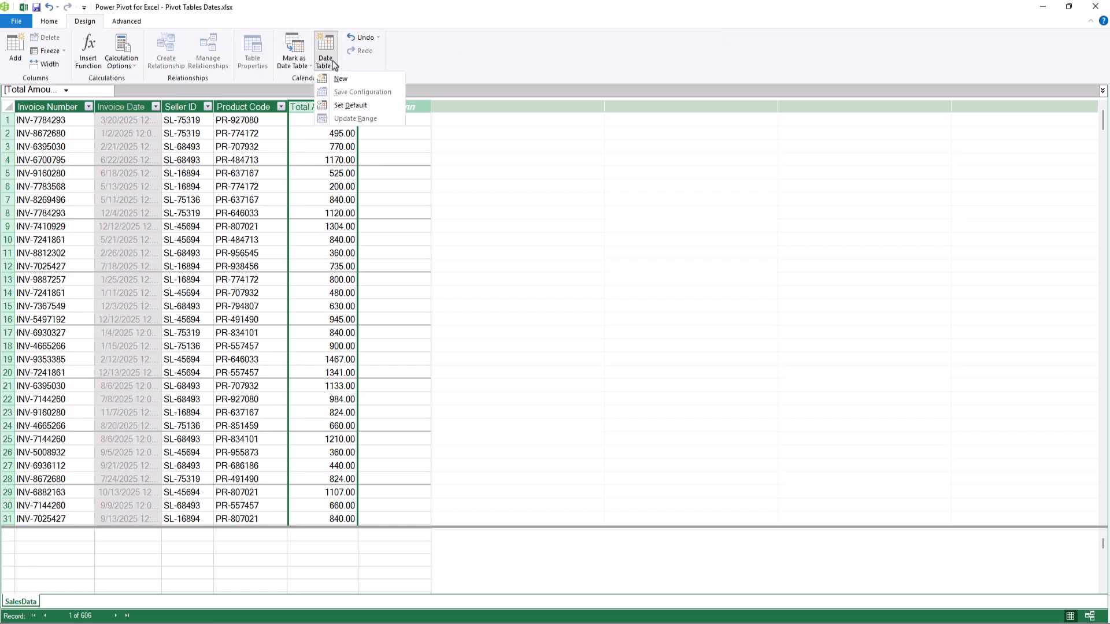
pyautogui.click(341, 78)
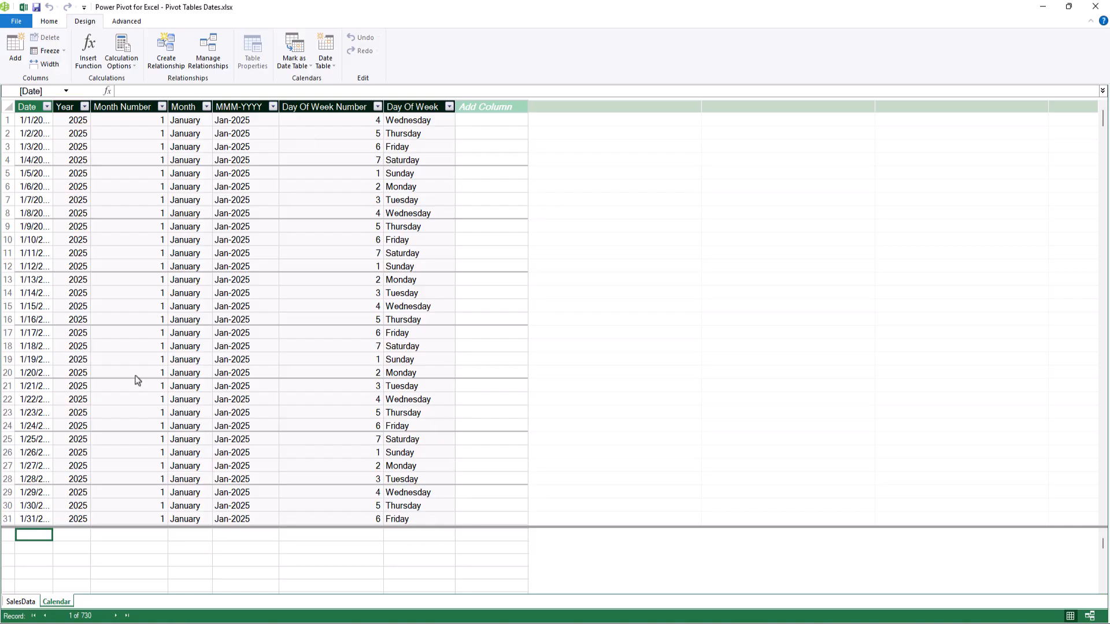
pyautogui.click(23, 604)
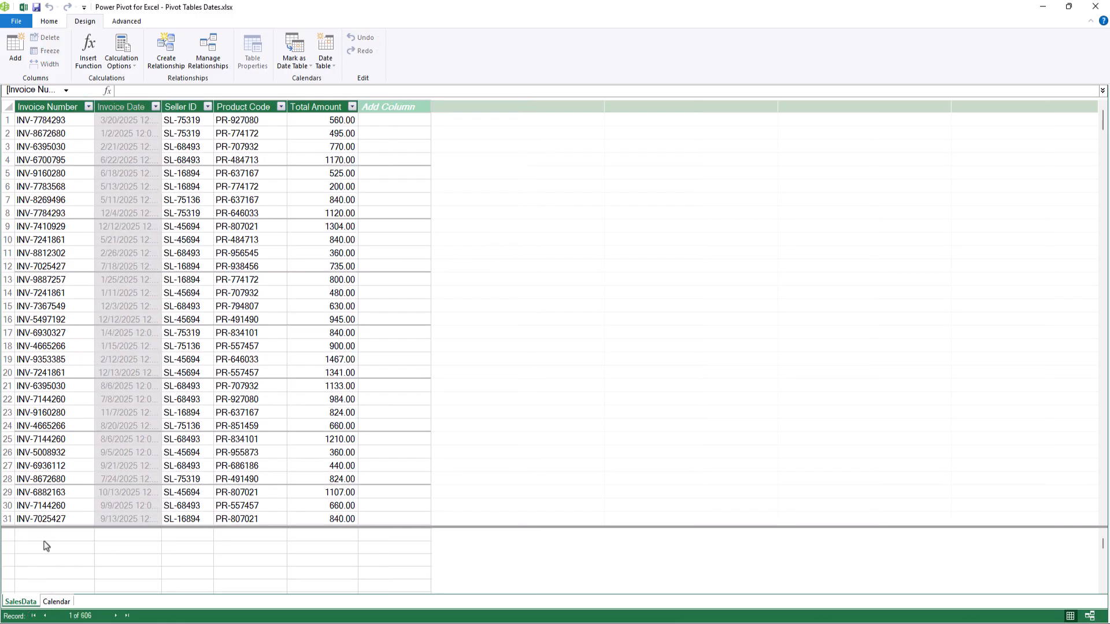
pyautogui.click(56, 602)
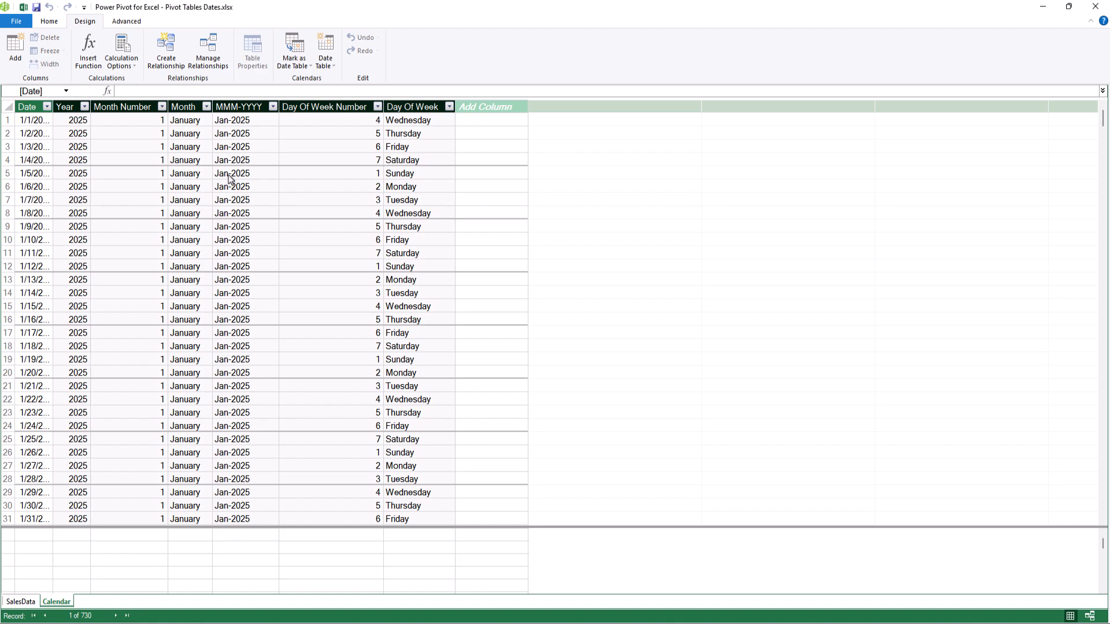
# - In diagram view, relate the Calendar table's Date to SalesData's Invoice Date and move Calendar farther from SalesData
pyautogui.click(42, 24)
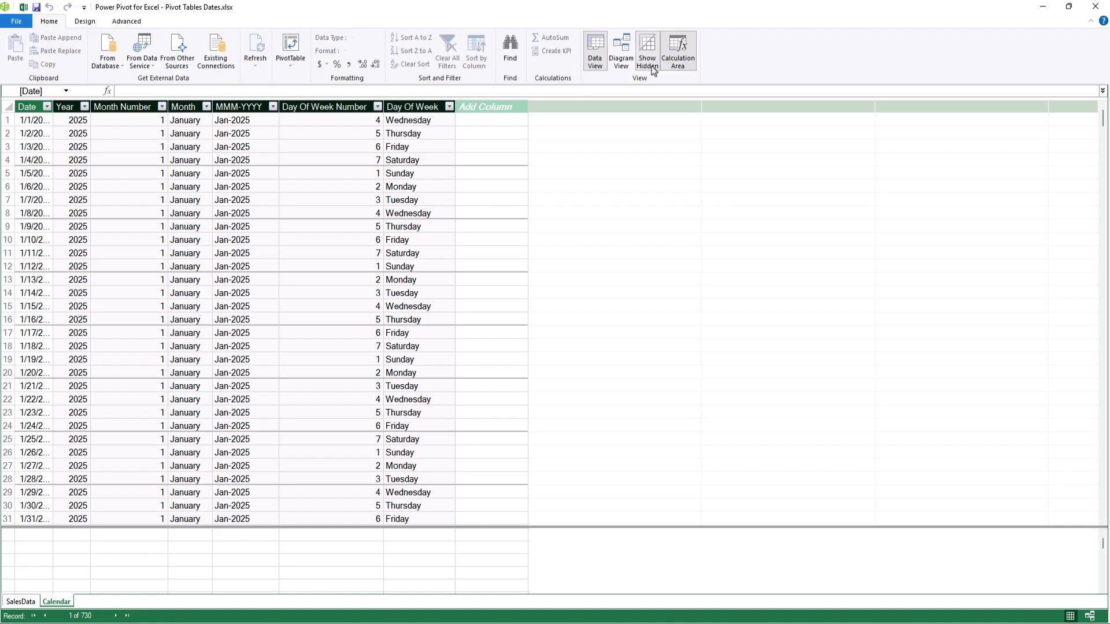
pyautogui.click(629, 65)
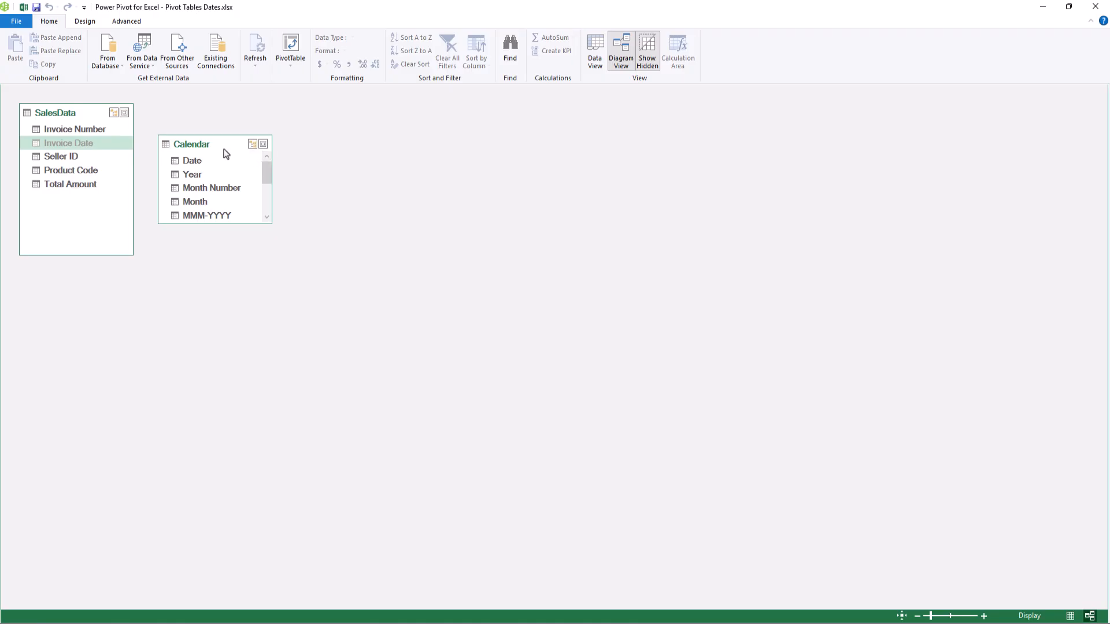
pyautogui.moveTo(225, 148); pyautogui.dragTo(236, 128)
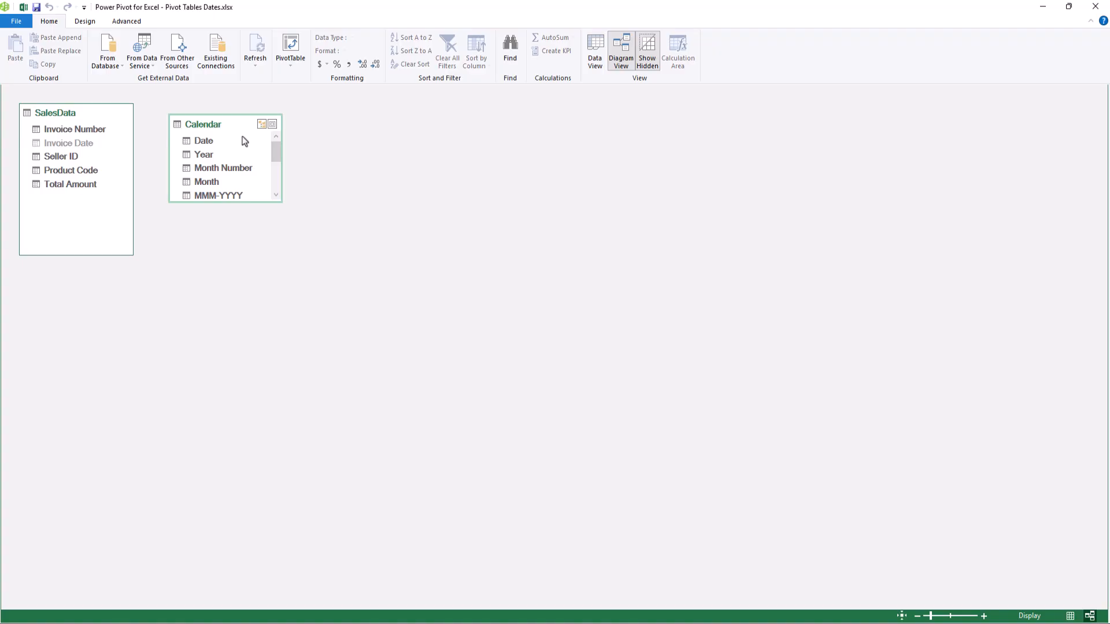
pyautogui.click(209, 145)
pyautogui.moveTo(207, 146); pyautogui.dragTo(91, 147)
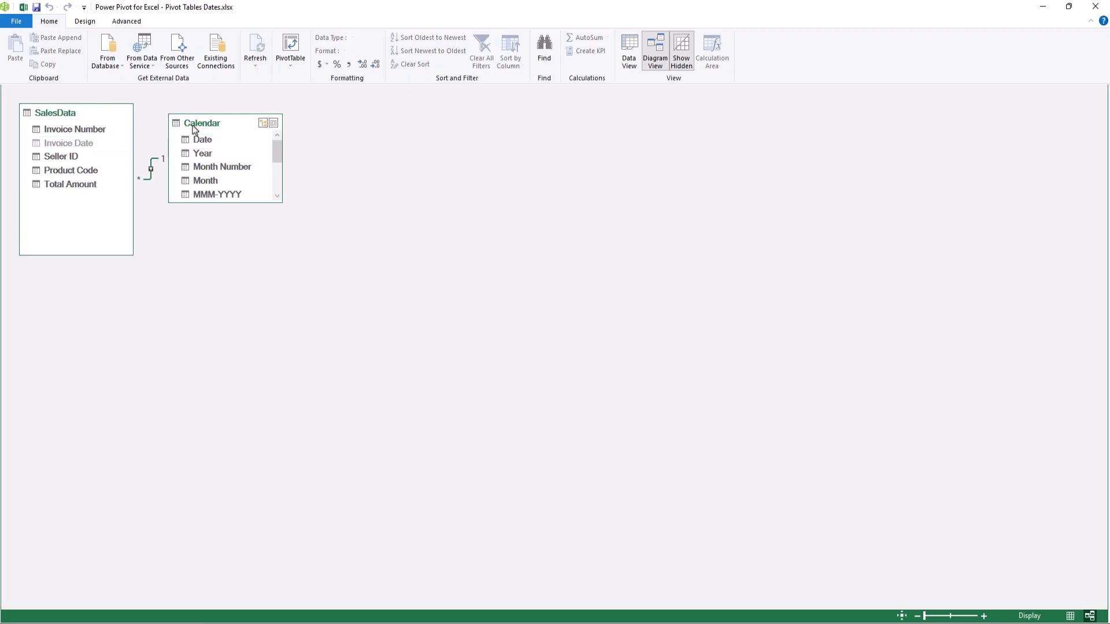
pyautogui.moveTo(193, 128); pyautogui.dragTo(265, 143)
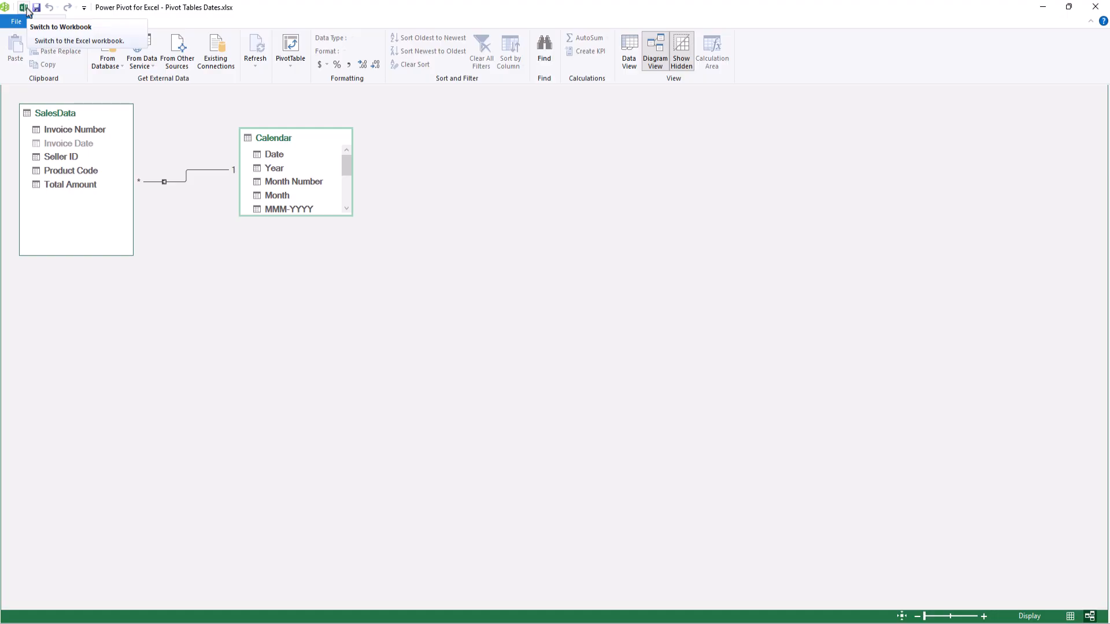
# - Return to the Excel workbook and examine the PivotTable fields of all tables, expanding Calendar and SalesData
pyautogui.click(26, 10)
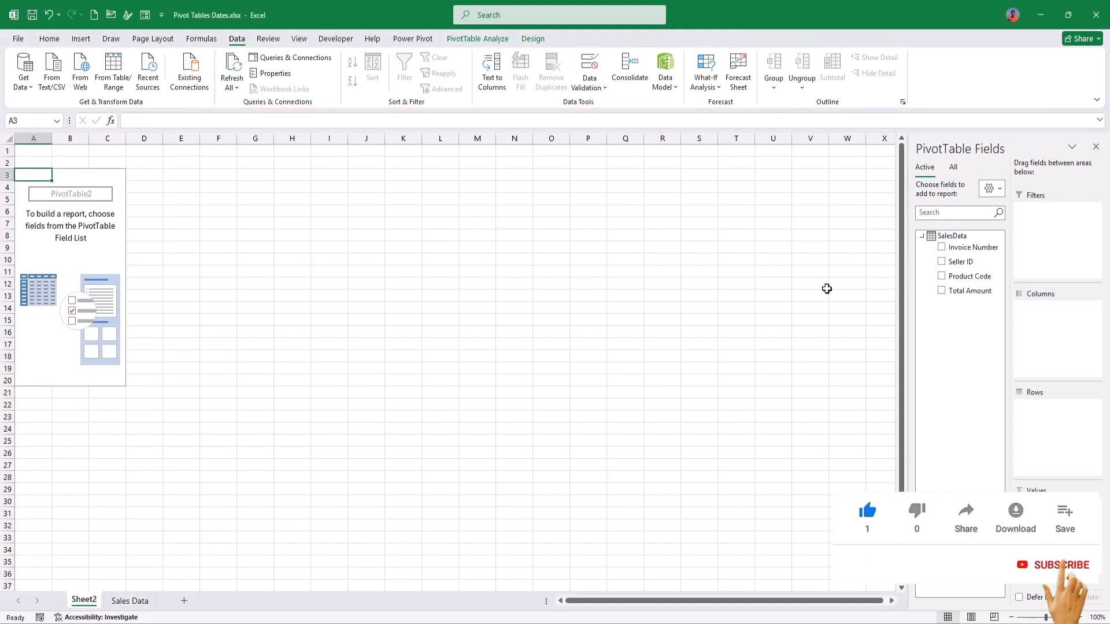
pyautogui.click(129, 603)
pyautogui.click(87, 601)
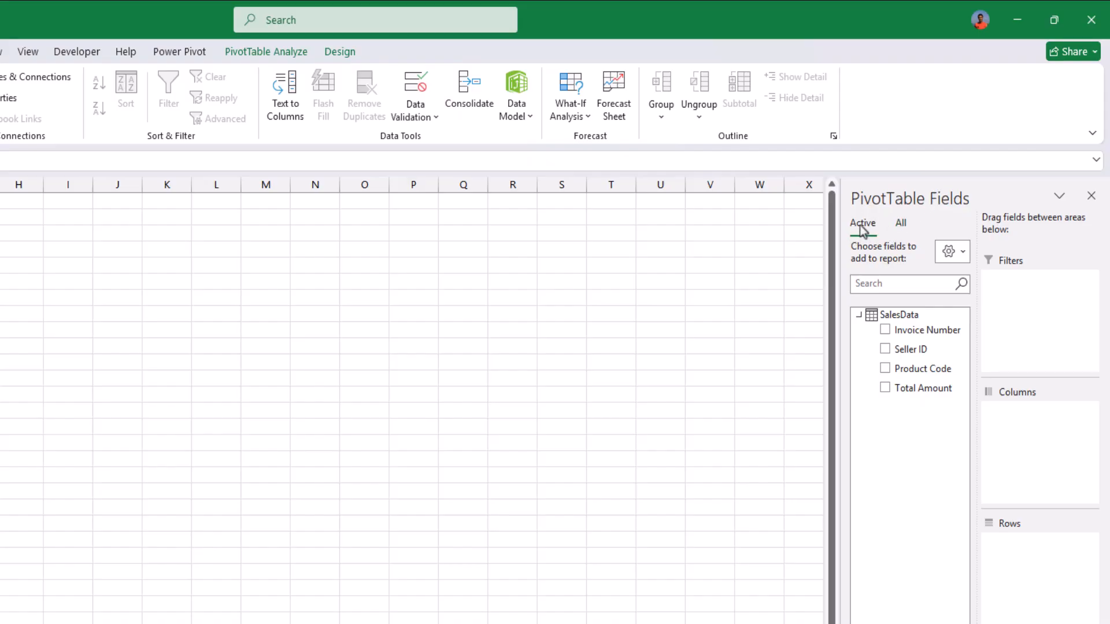
pyautogui.click(901, 225)
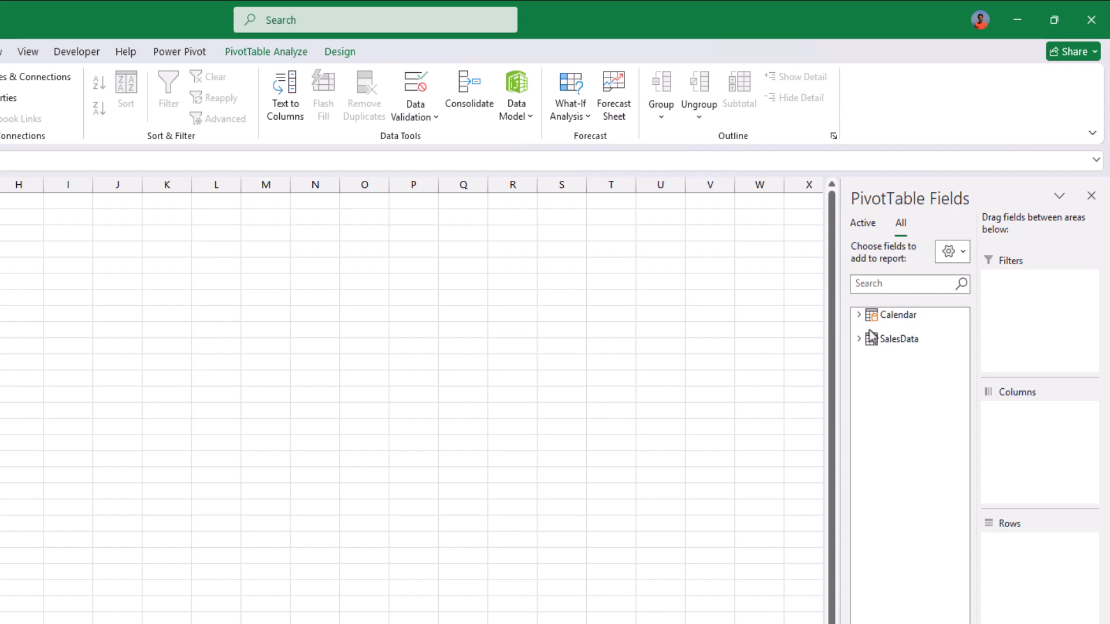
pyautogui.click(860, 316)
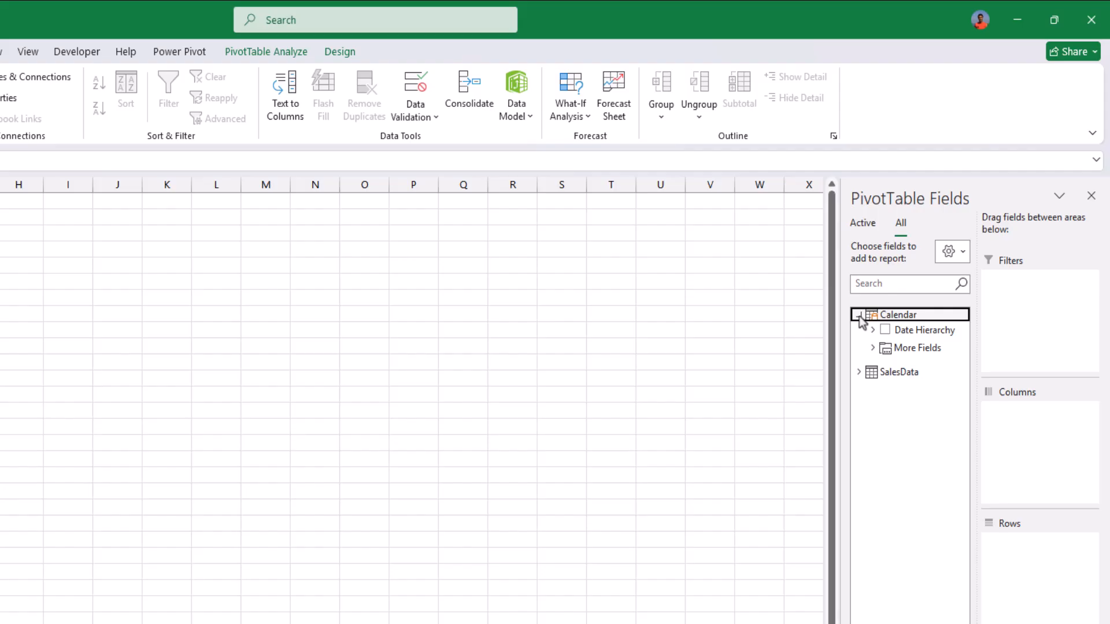
pyautogui.click(860, 373)
pyautogui.click(860, 373)
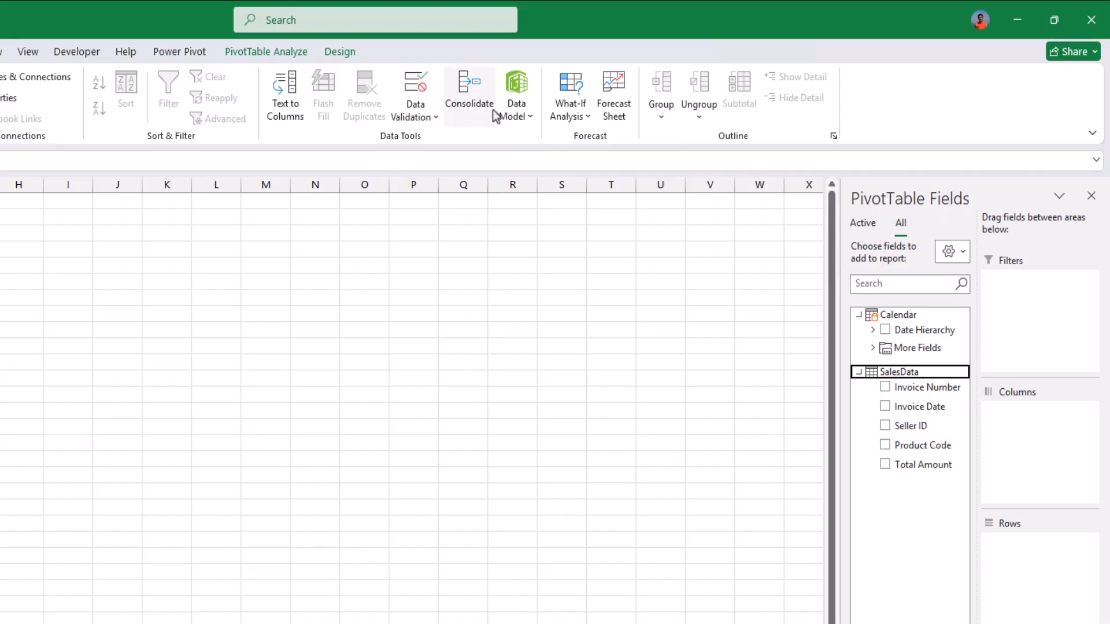
# - Hide SalesData's Invoice Date field from client tools in the Power Pivot data model, then switch to data view
pyautogui.click(516, 106)
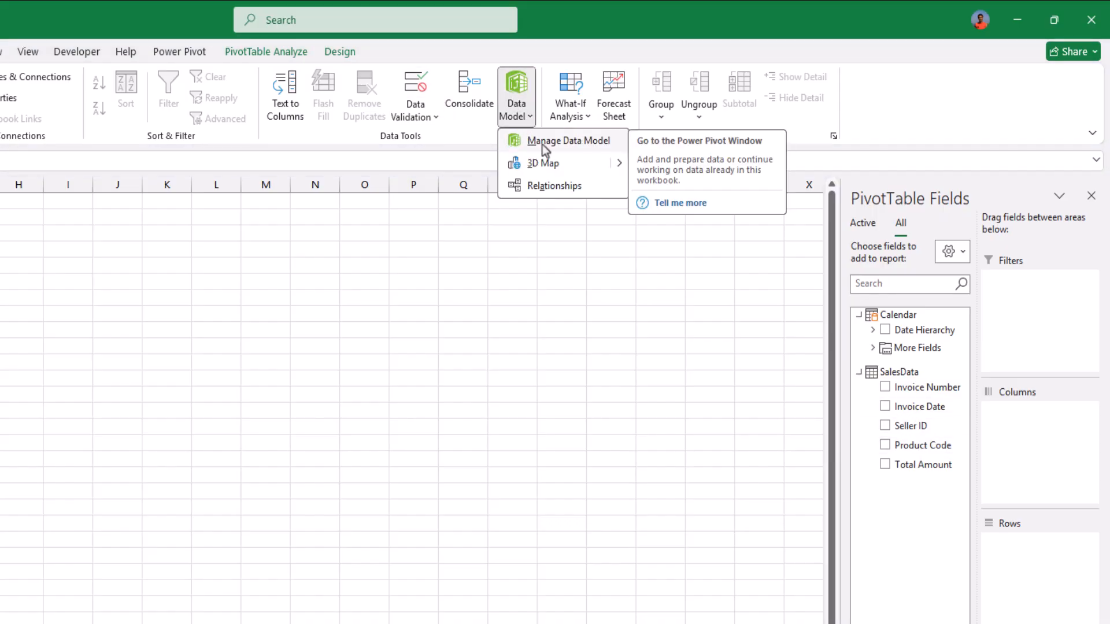
pyautogui.click(544, 144)
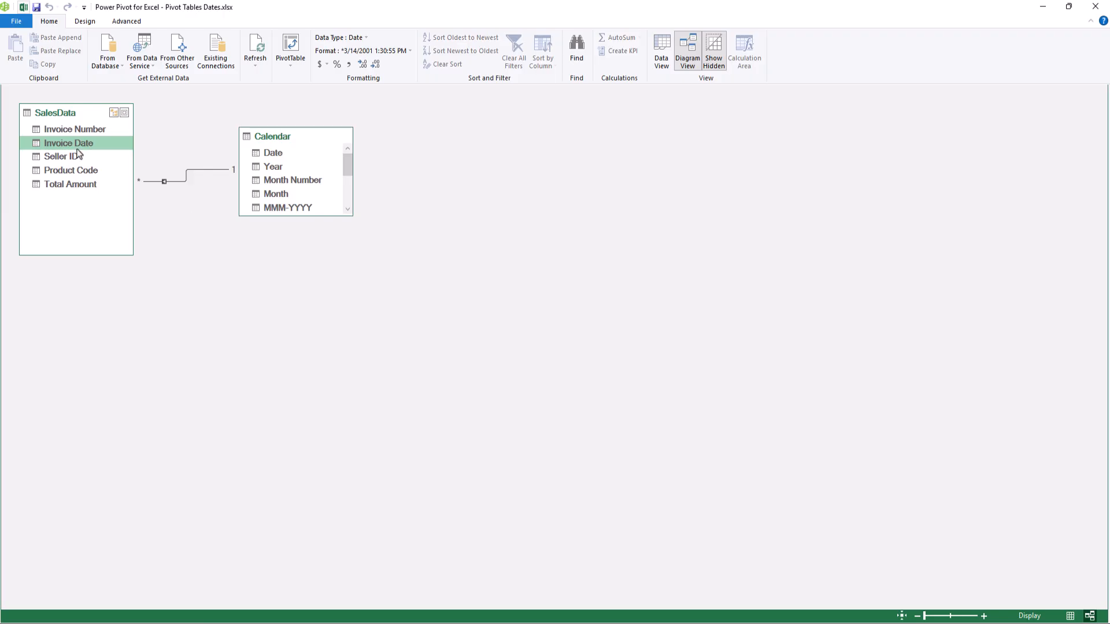
pyautogui.rightClick(81, 148)
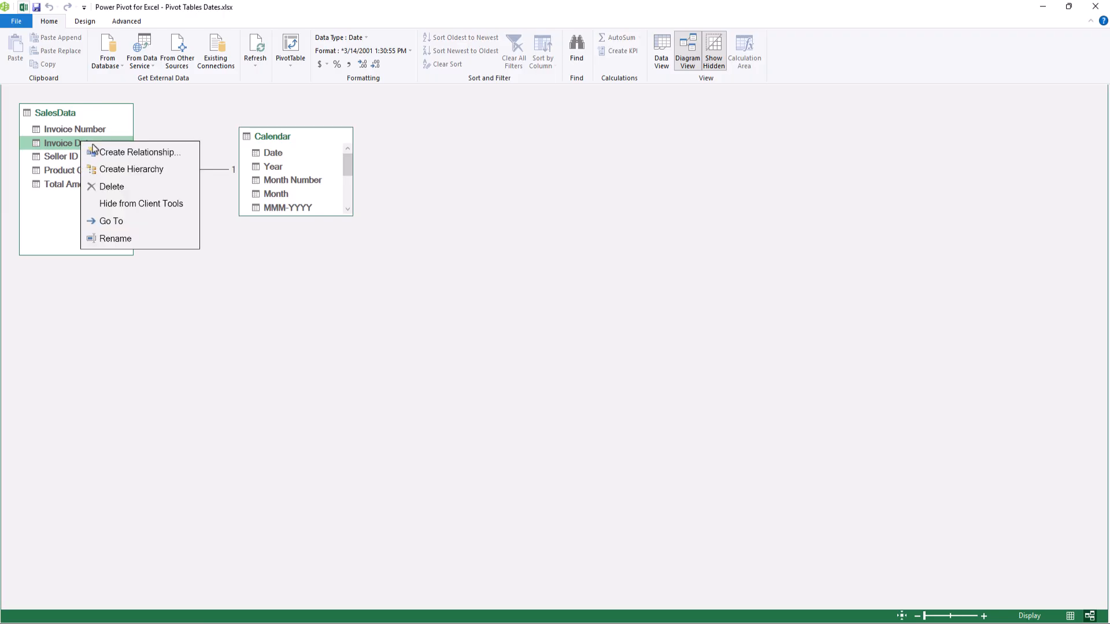
pyautogui.click(145, 209)
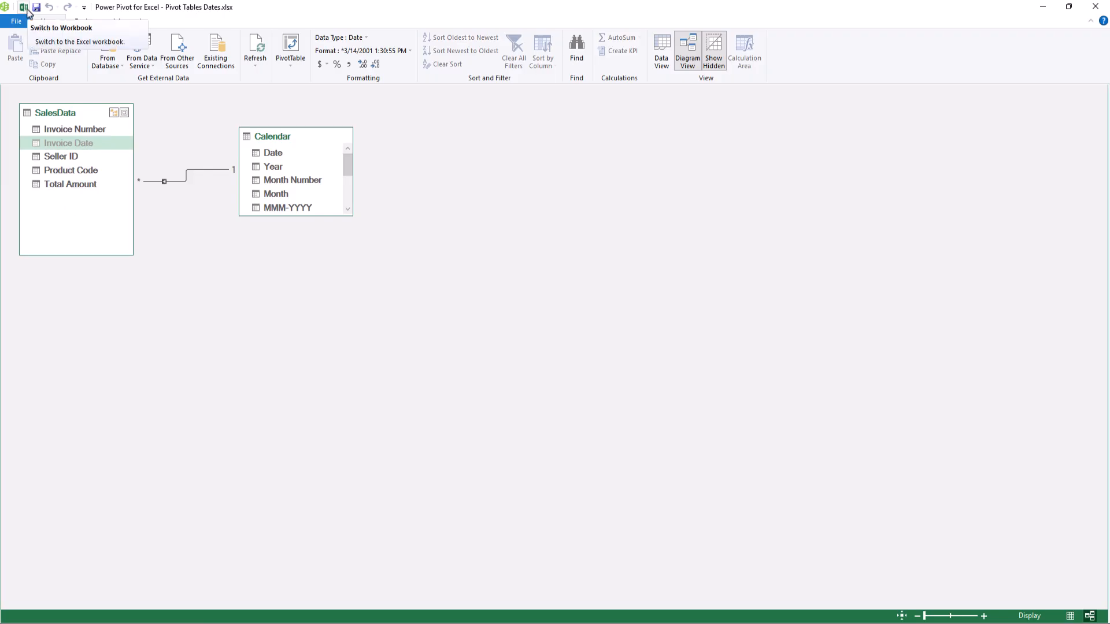
pyautogui.click(662, 63)
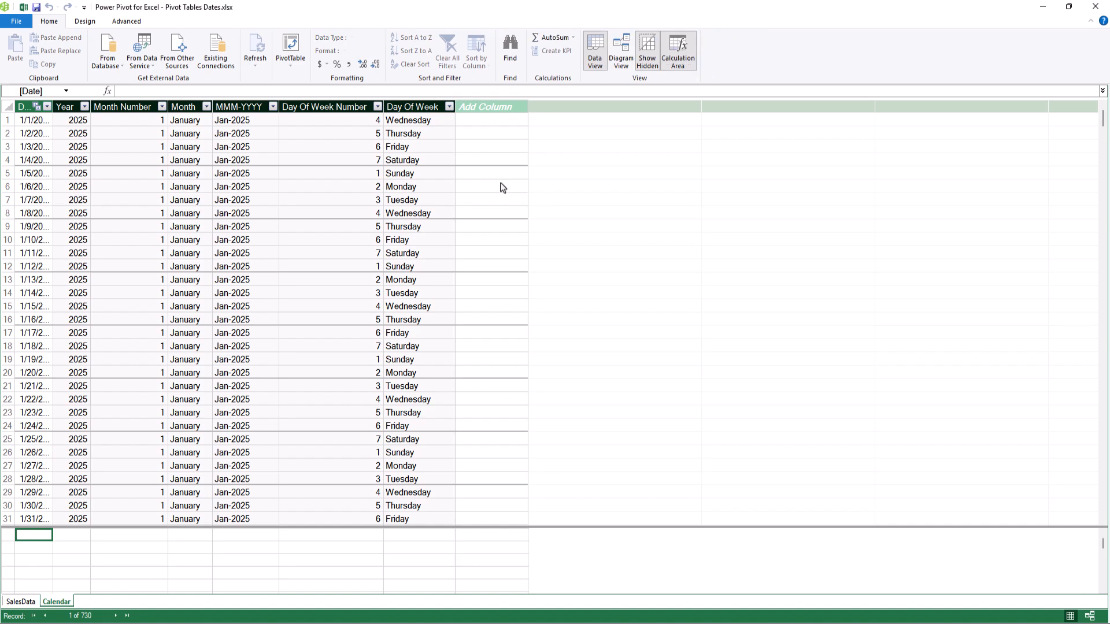
# - Format the SalesData table's Total Amount column as $ English (United States) currency with no decimal places
pyautogui.click(19, 602)
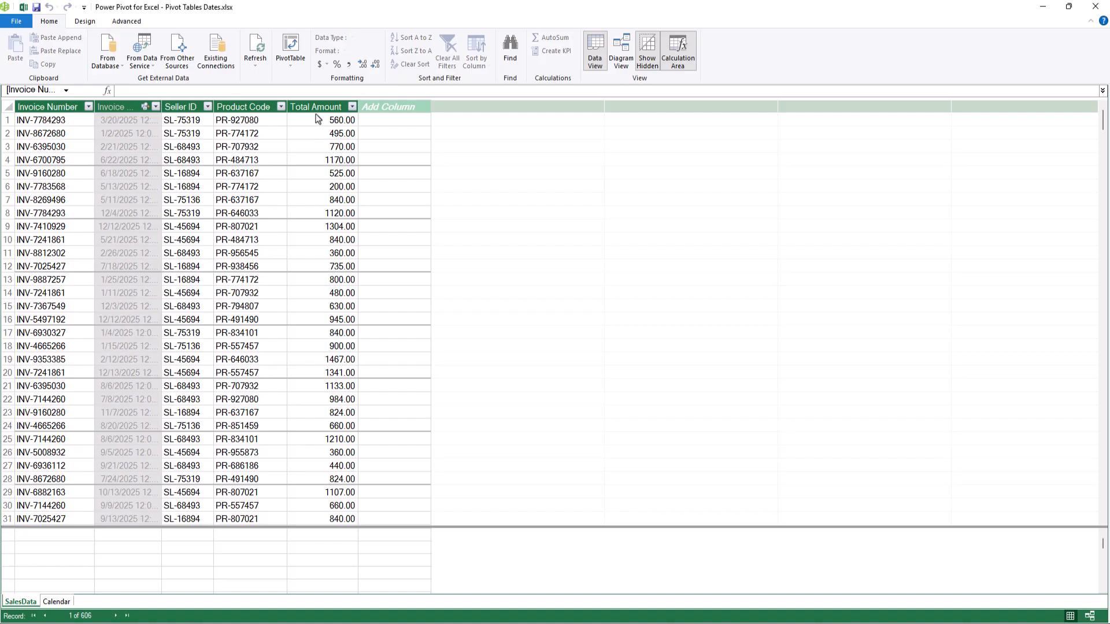
pyautogui.click(314, 107)
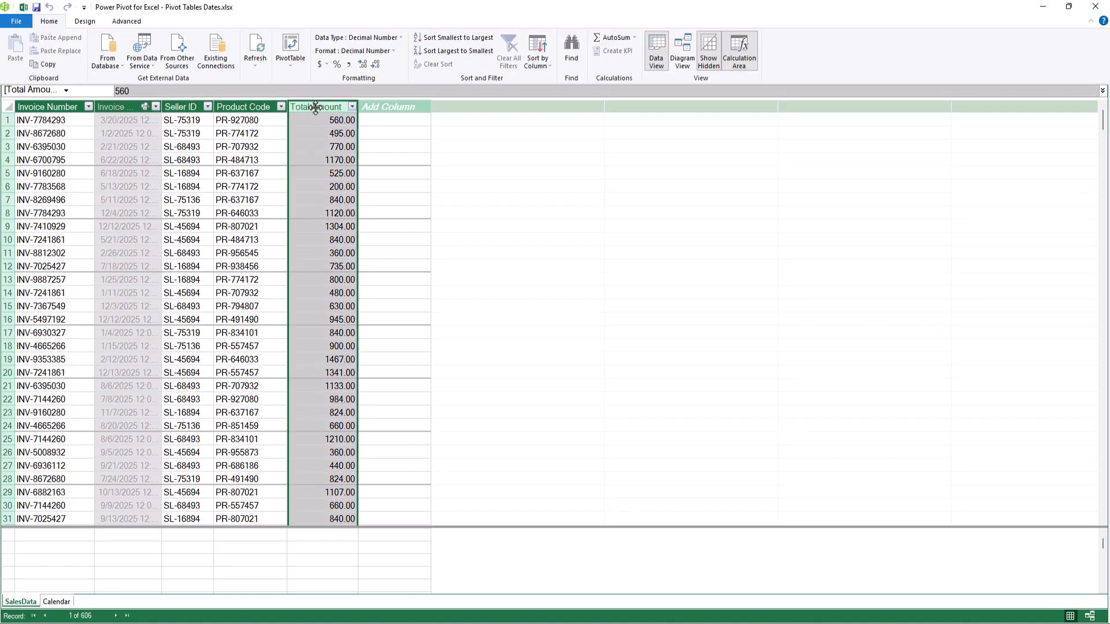
pyautogui.click(322, 65)
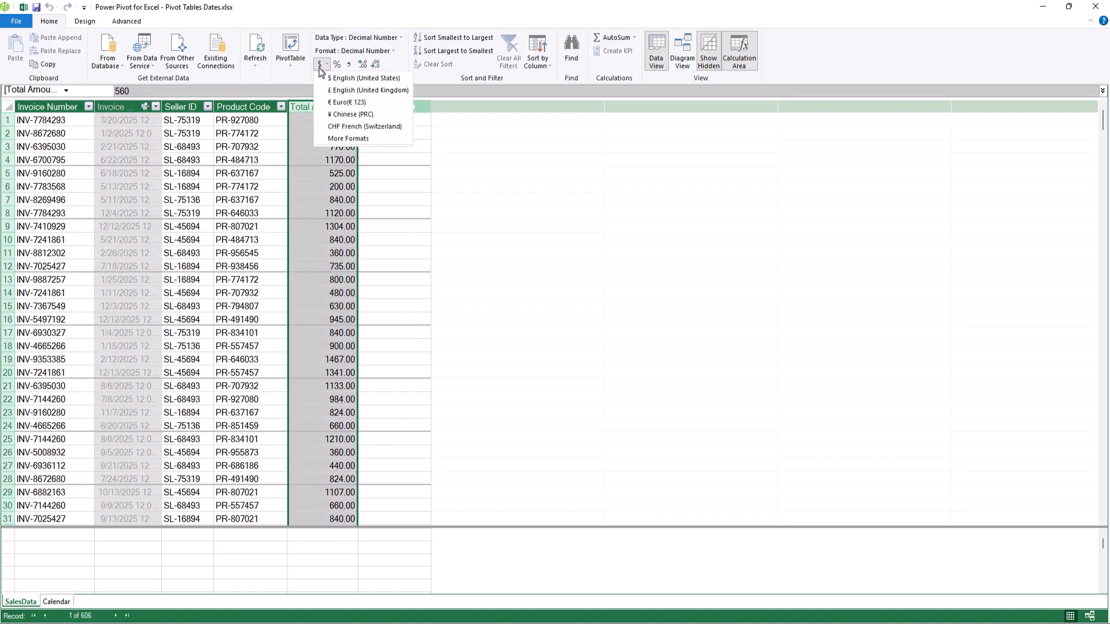
pyautogui.click(339, 78)
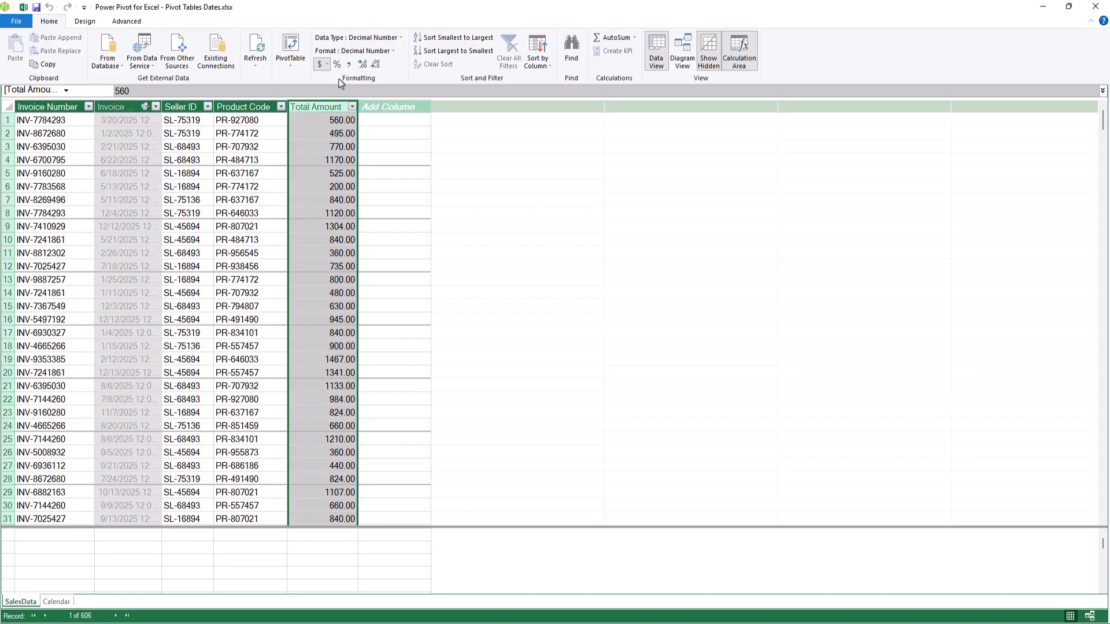
pyautogui.click(377, 65)
pyautogui.click(376, 64)
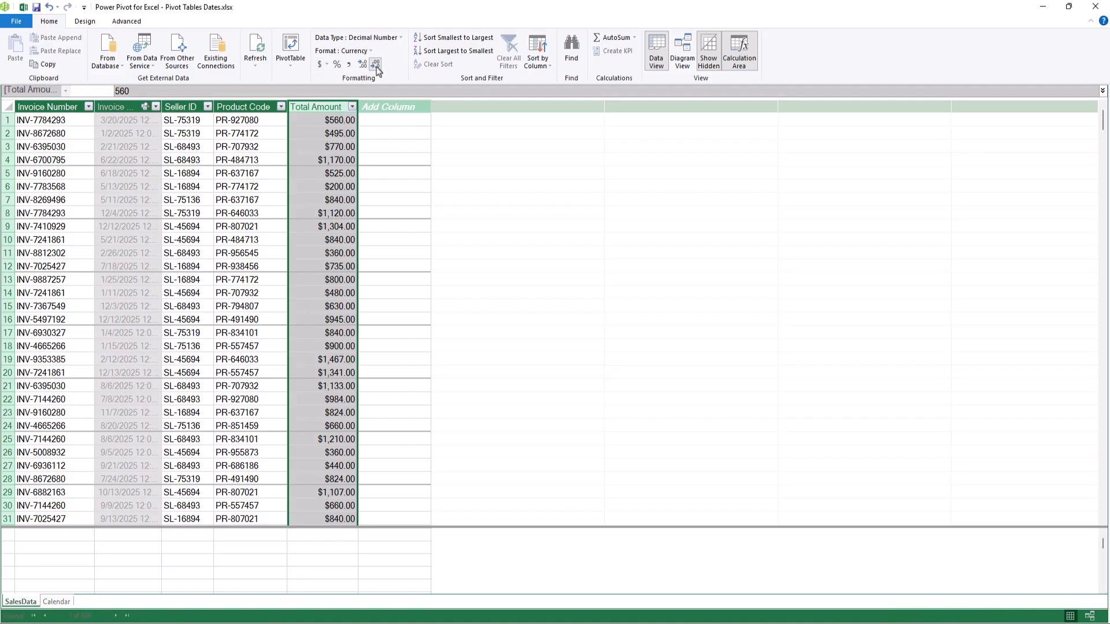
# - Switch to the Excel workbook and build the PivotTable with Calendar's MMM-YYYY in Rows and SalesData's Total Amount in Values
pyautogui.click(23, 7)
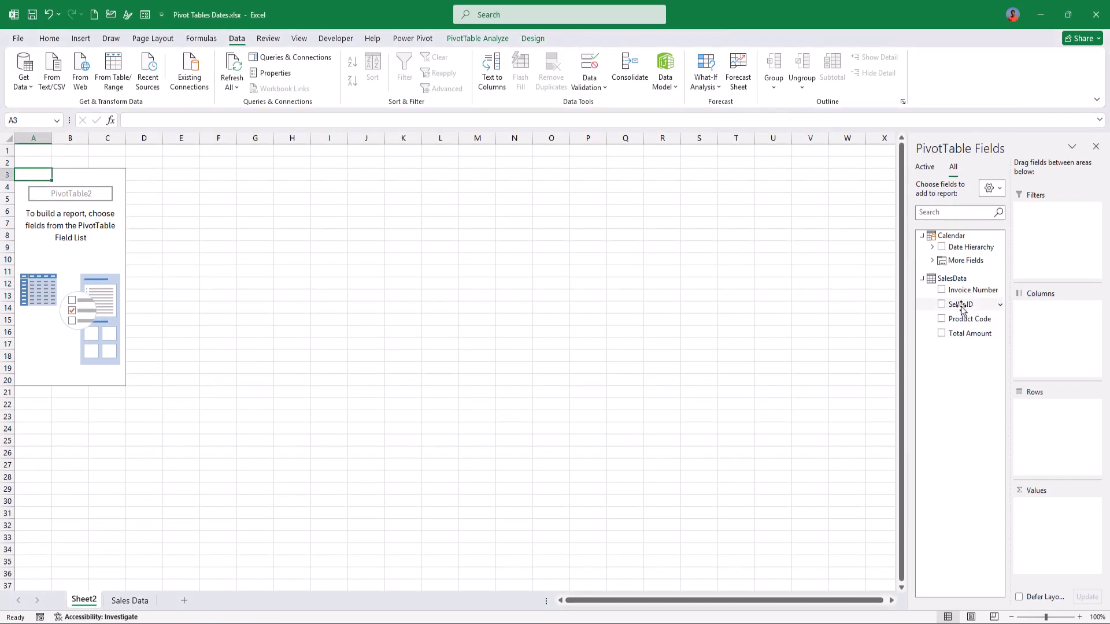
pyautogui.click(932, 248)
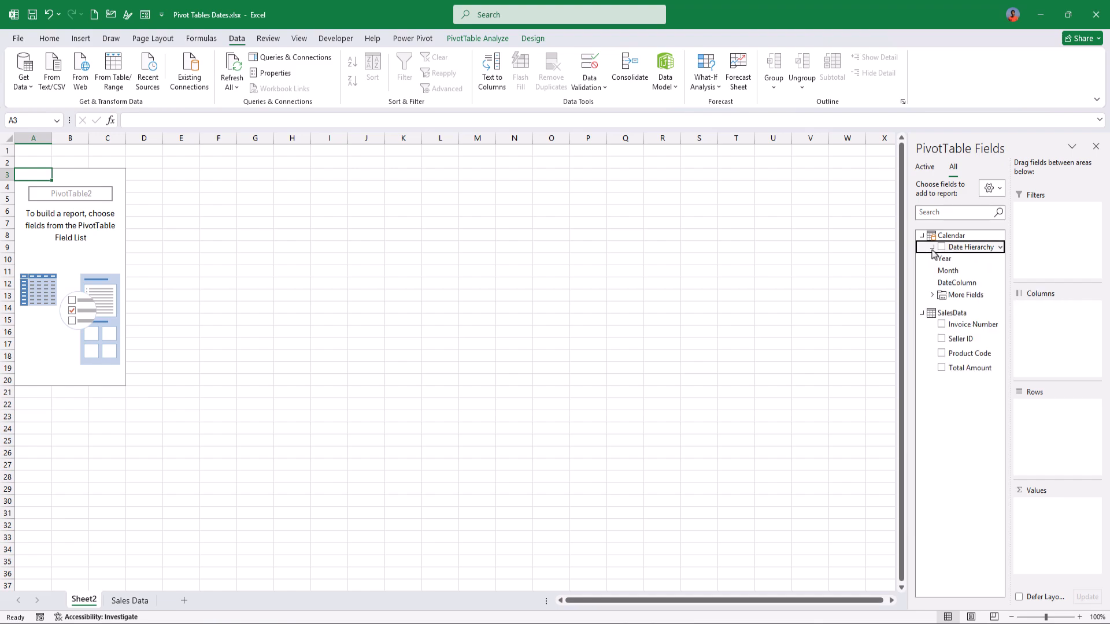
pyautogui.click(932, 295)
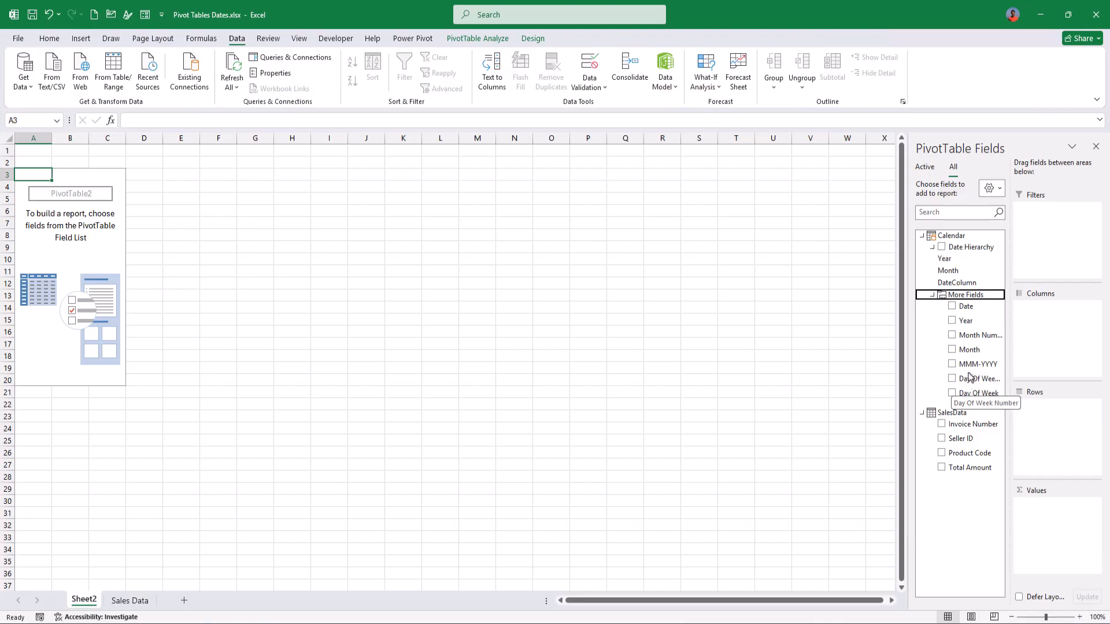
pyautogui.moveTo(976, 364); pyautogui.dragTo(1061, 442)
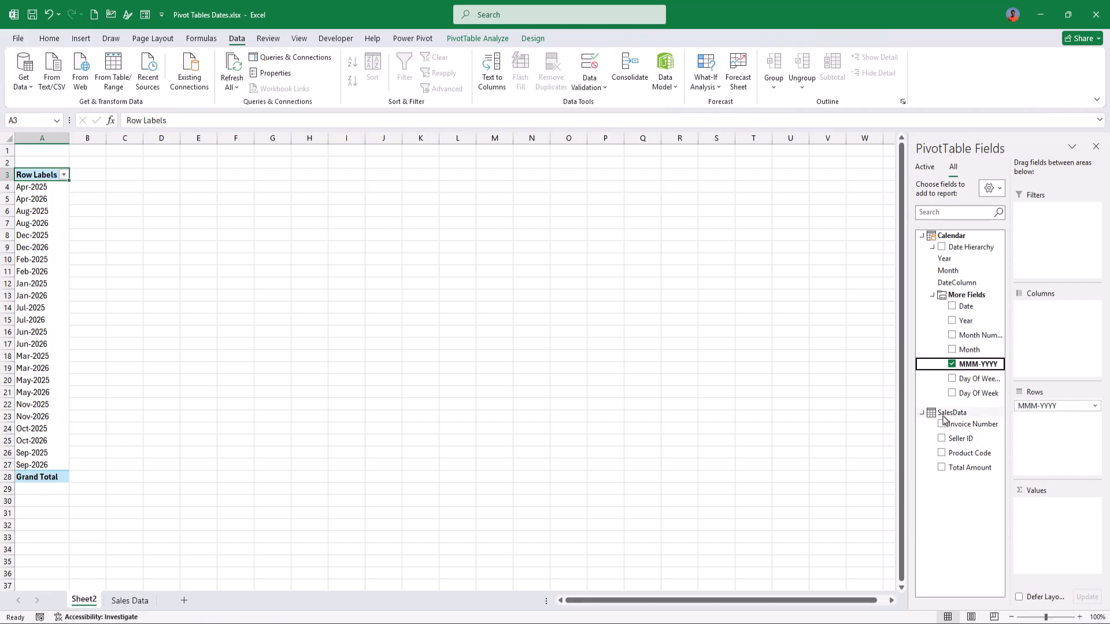
pyautogui.moveTo(951, 467); pyautogui.dragTo(1057, 535)
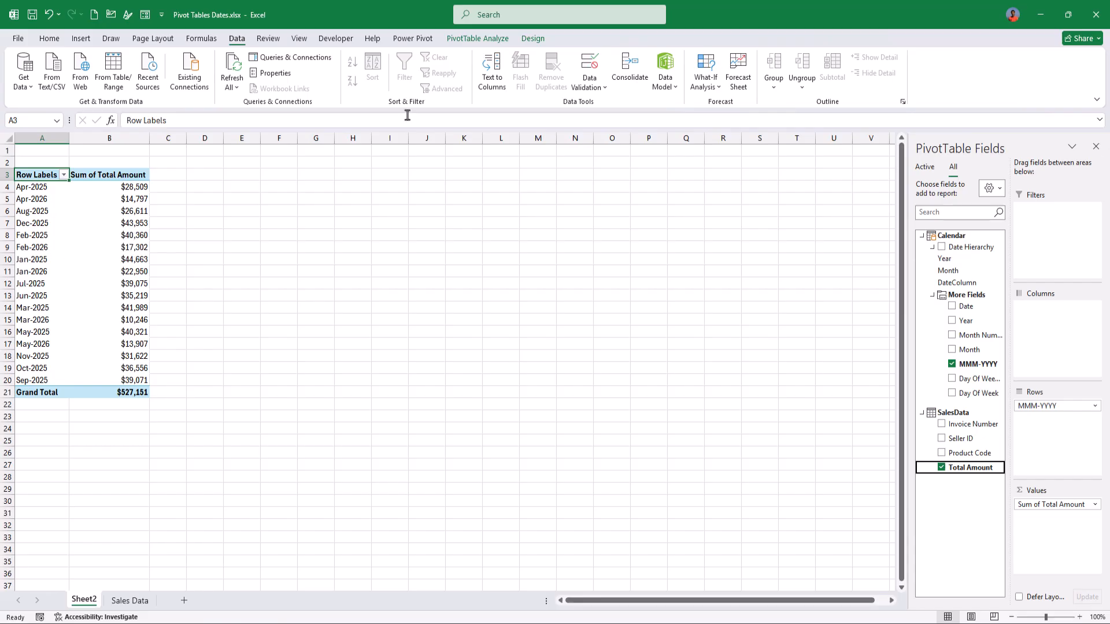
# - Switch to the Power Pivot data model and add a new column named Helper to the Calendar table
pyautogui.click(665, 81)
pyautogui.click(679, 109)
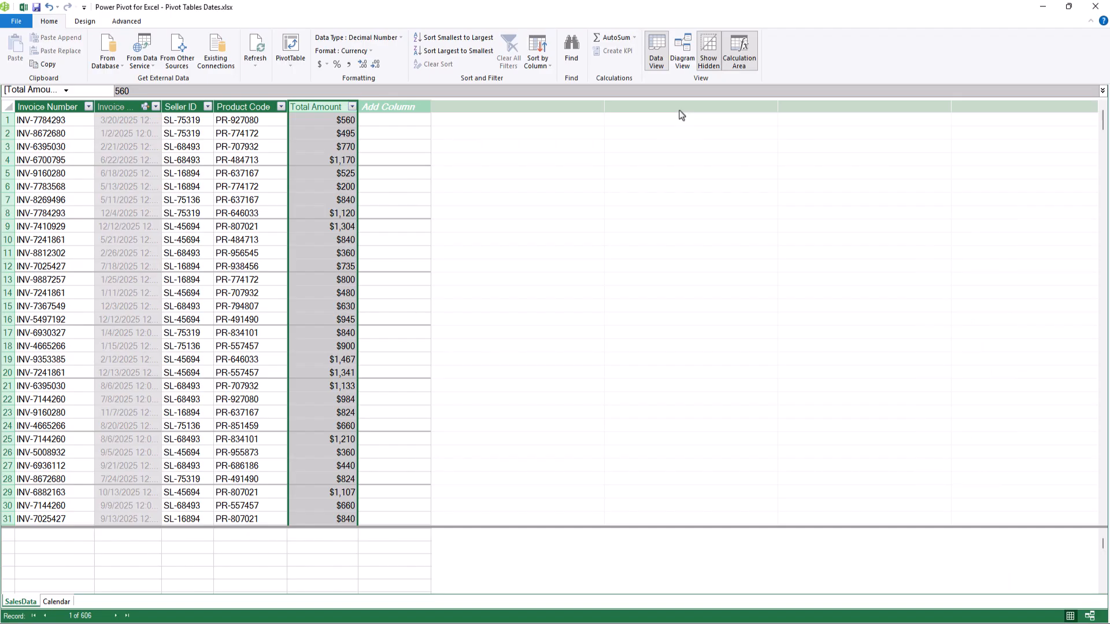
pyautogui.click(64, 601)
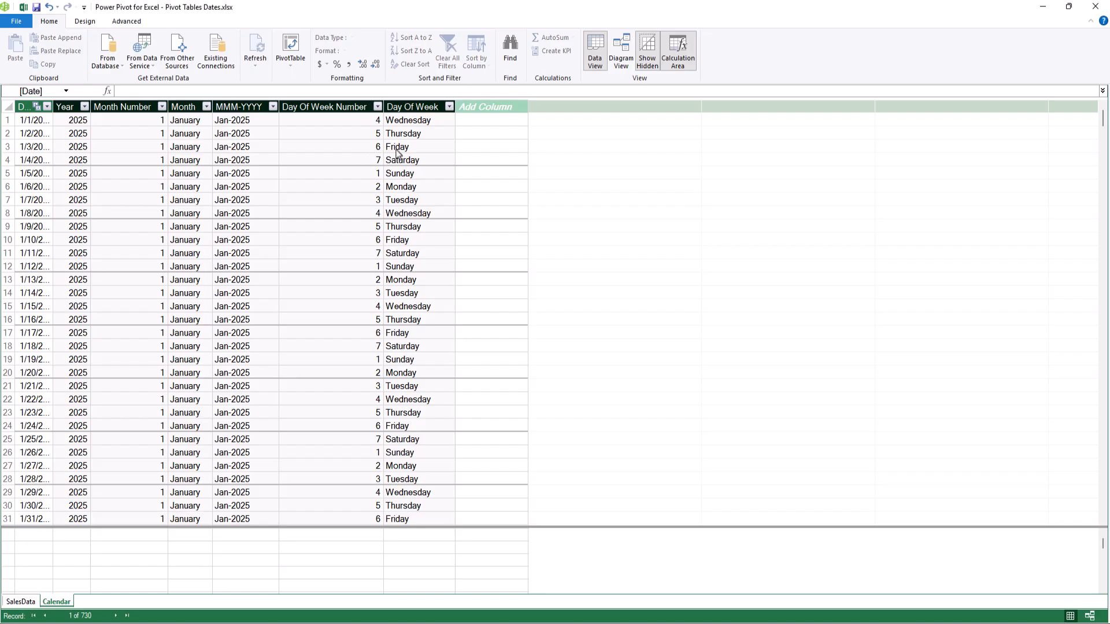
pyautogui.click(496, 107)
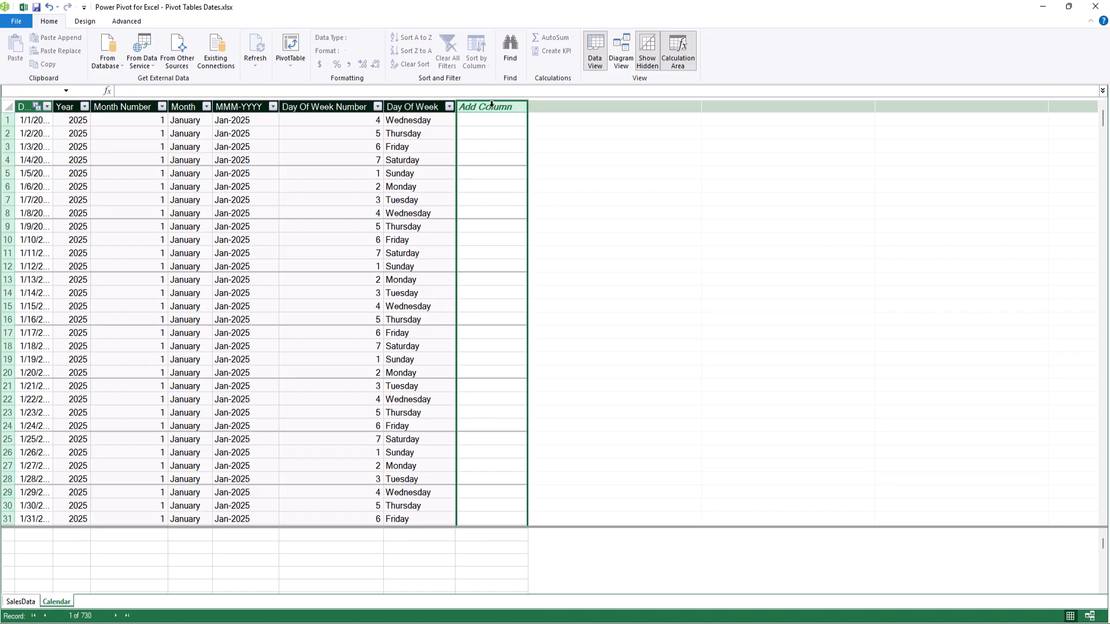
pyautogui.doubleClick(501, 105)
pyautogui.press('Delete')
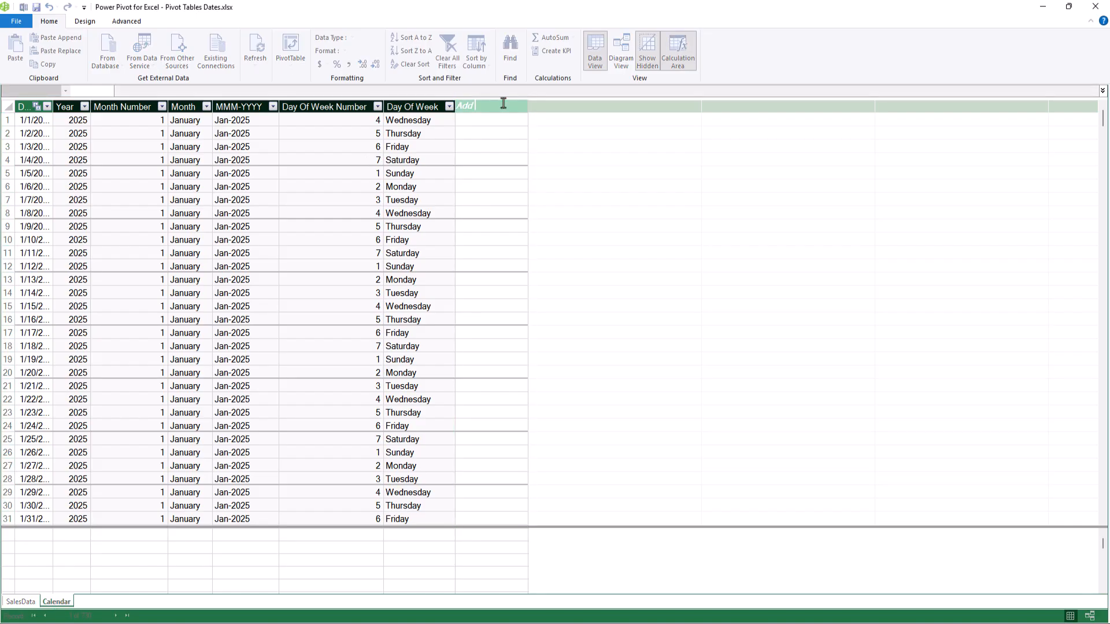
pyautogui.write('Helpe')
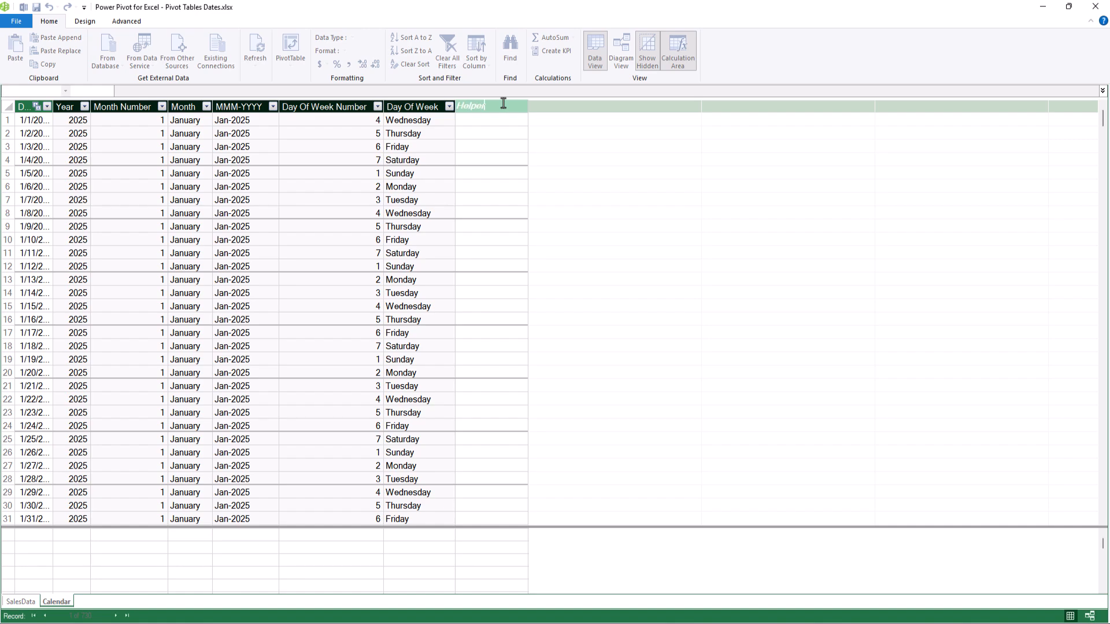
pyautogui.write('r')
pyautogui.press('Return')
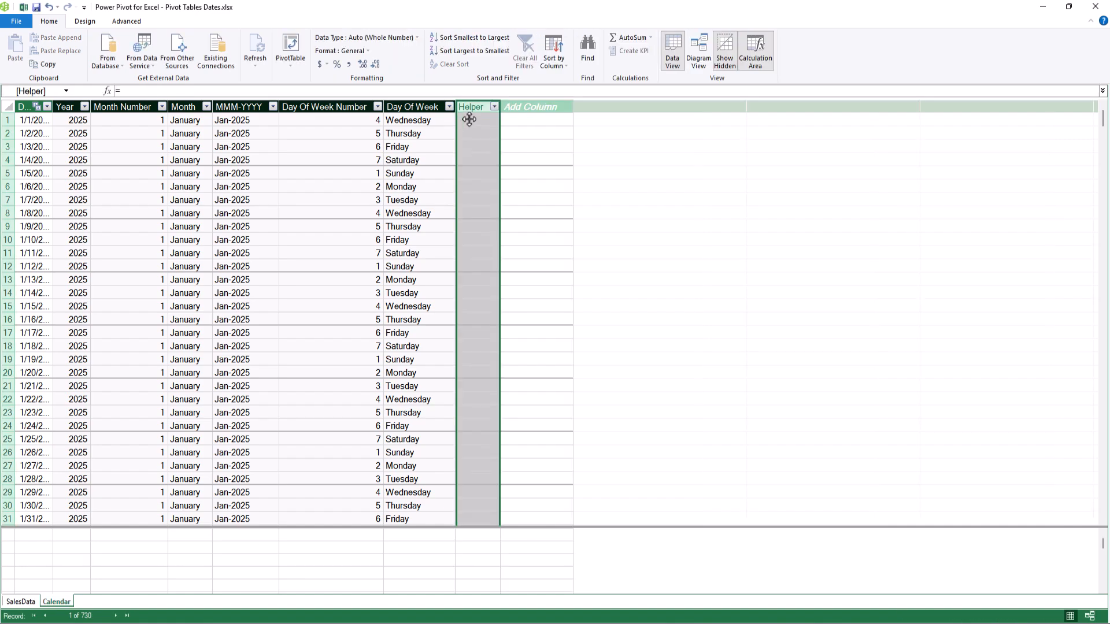
# - Fill the Helper column with the formula =VALUE(CONCATENATE('Calendar'[Year],'Calendar'[Month Number]))
pyautogui.click(469, 120)
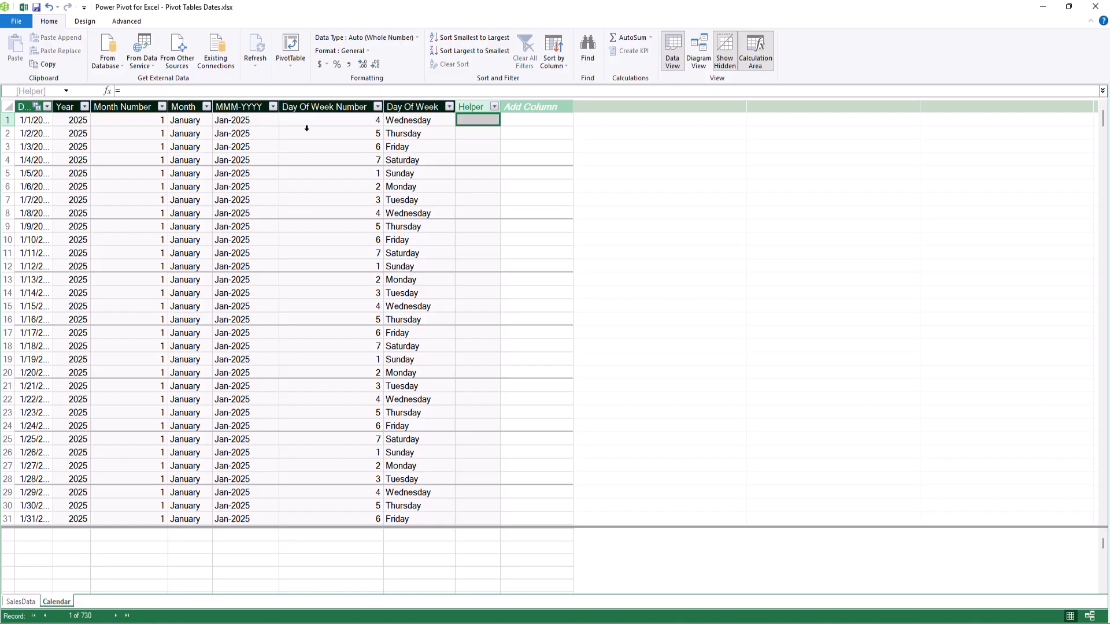
pyautogui.write('value')
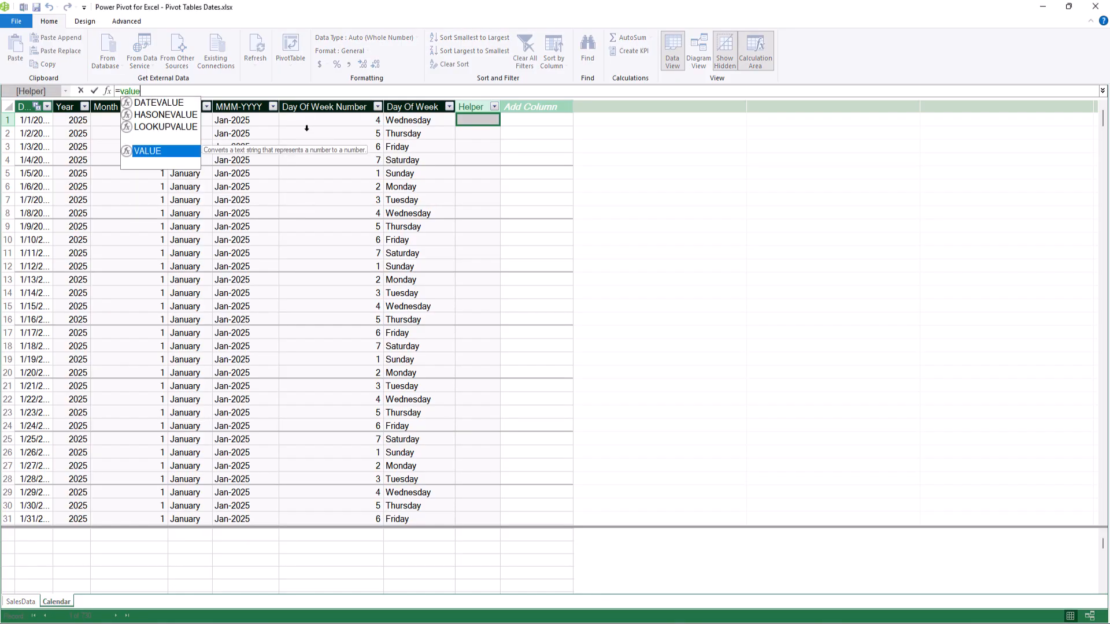
pyautogui.press('Tab')
pyautogui.write('coan')
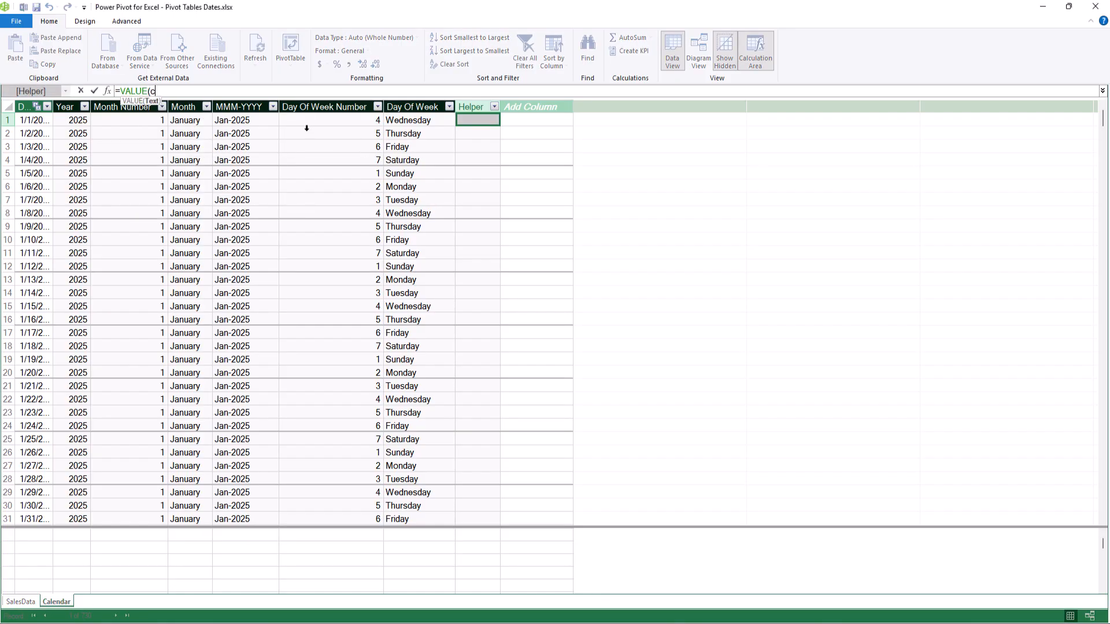
pyautogui.press('BackSpace')
pyautogui.press('BackSpace')
pyautogui.write('nca')
pyautogui.press('Tab')
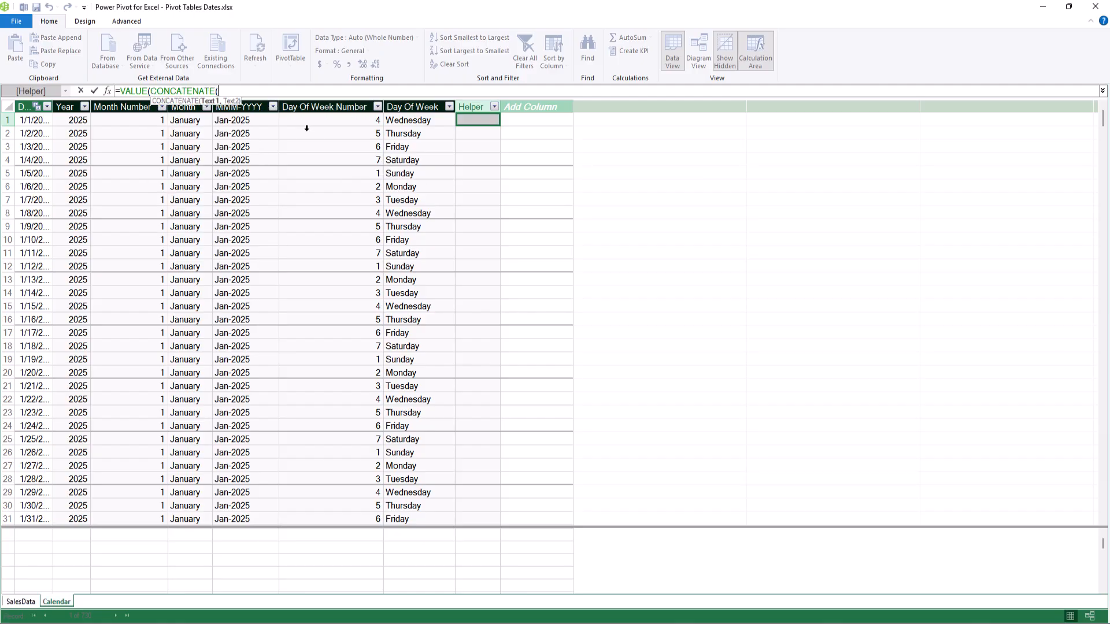
pyautogui.click(81, 119)
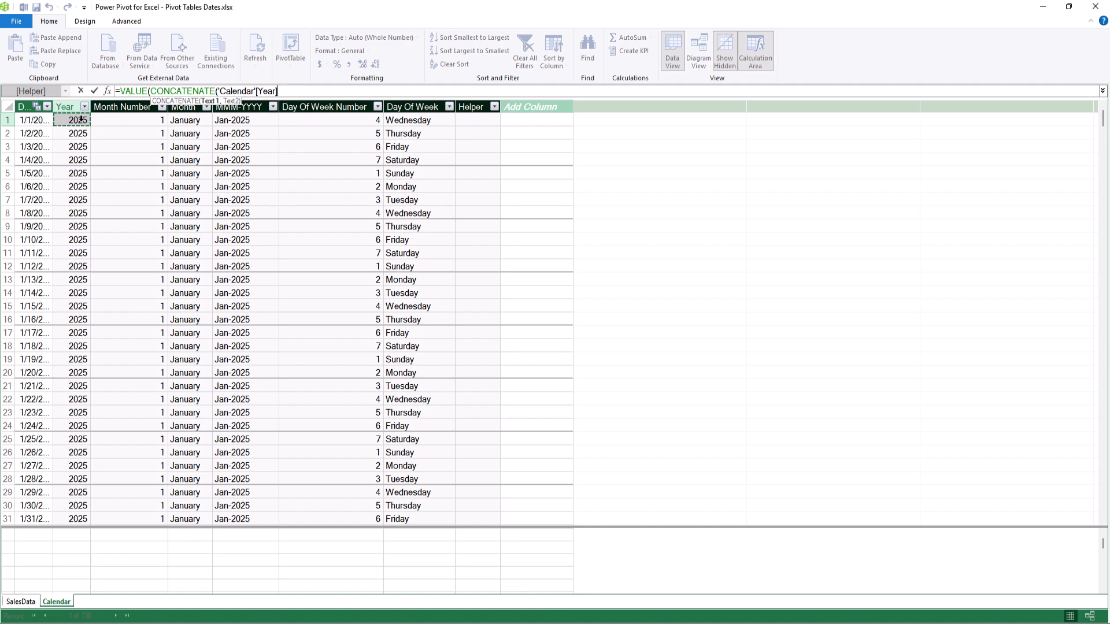
pyautogui.write(',')
pyautogui.click(138, 119)
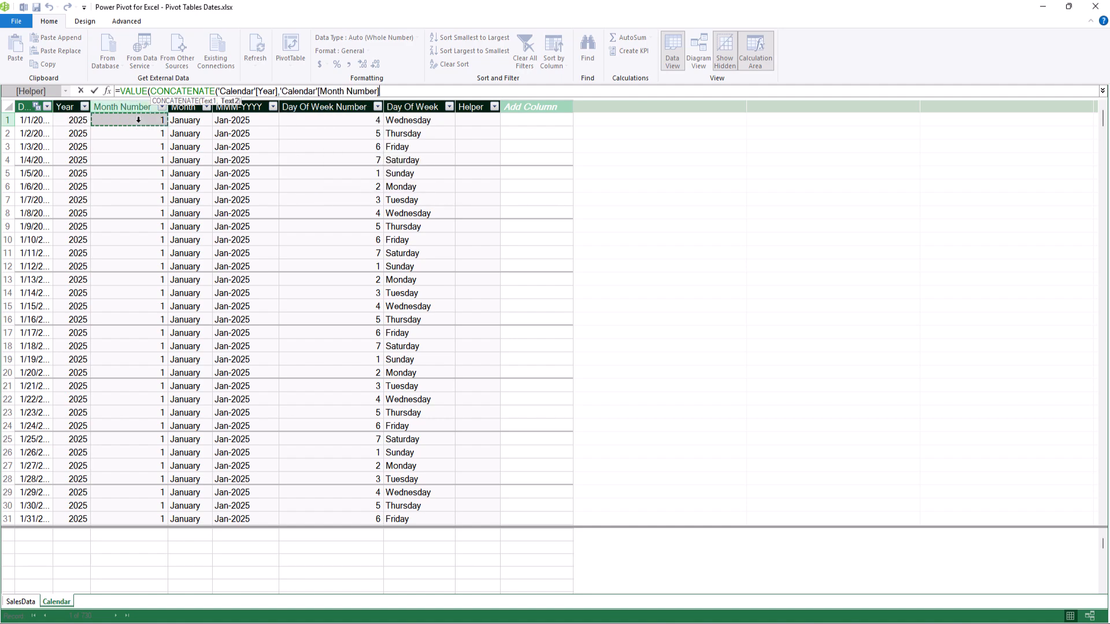
pyautogui.write('))')
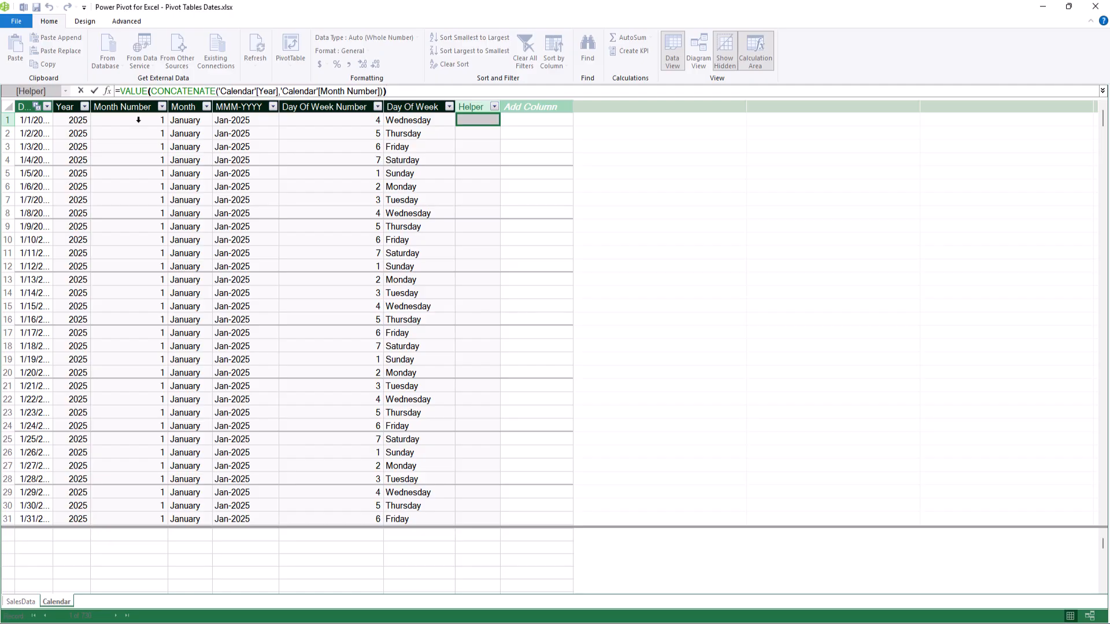
pyautogui.press('Return')
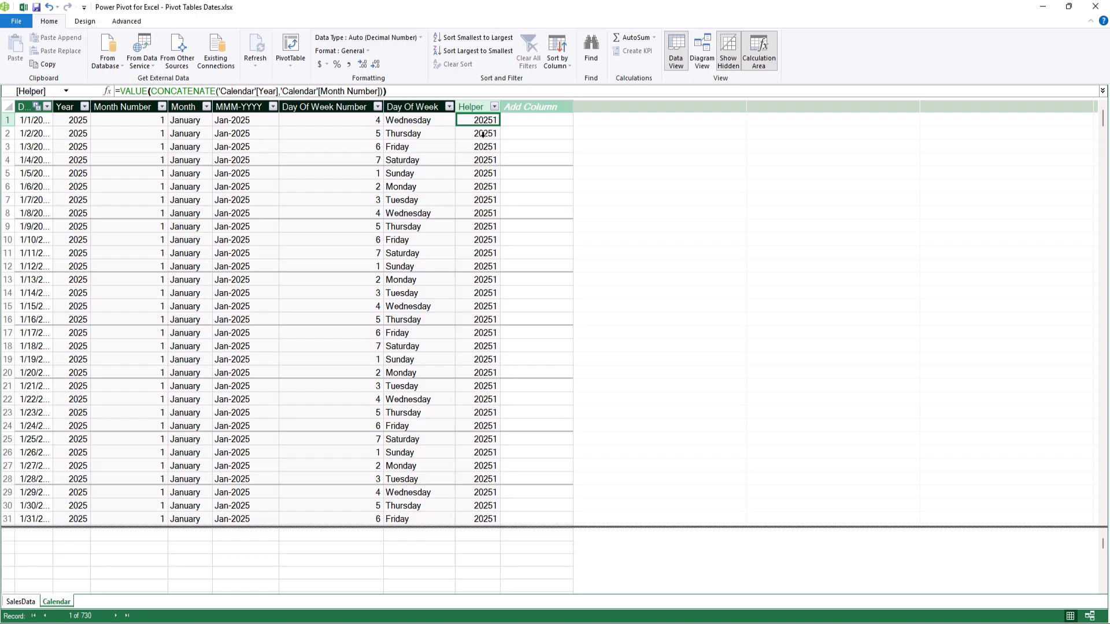
# - Set the Calendar table's MMM-YYYY column to sort by the Helper column
pyautogui.click(253, 107)
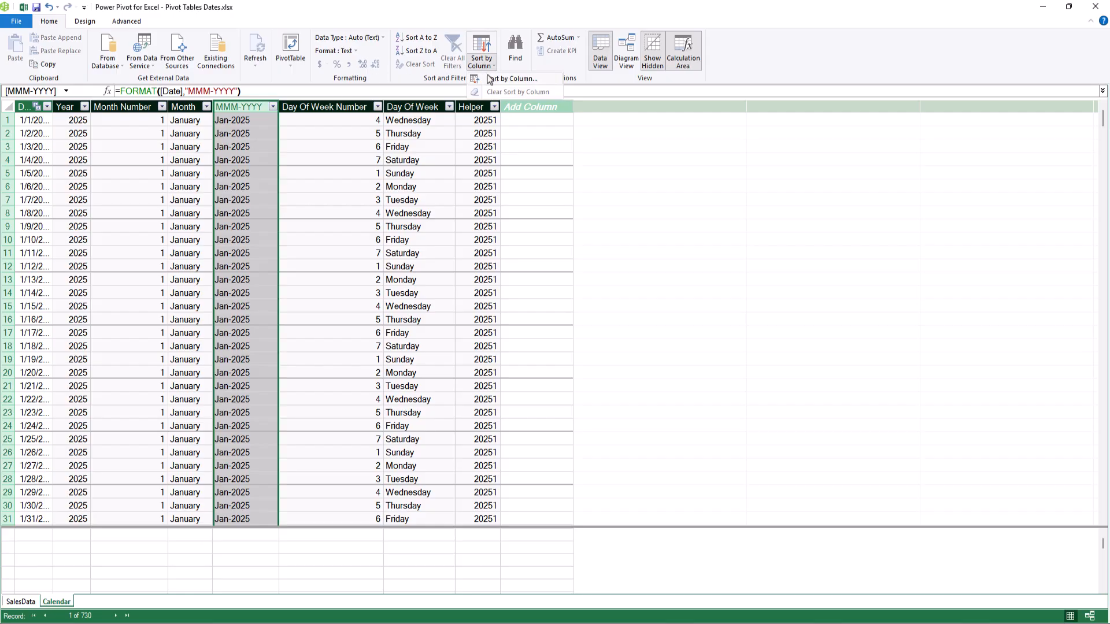
pyautogui.click(482, 57)
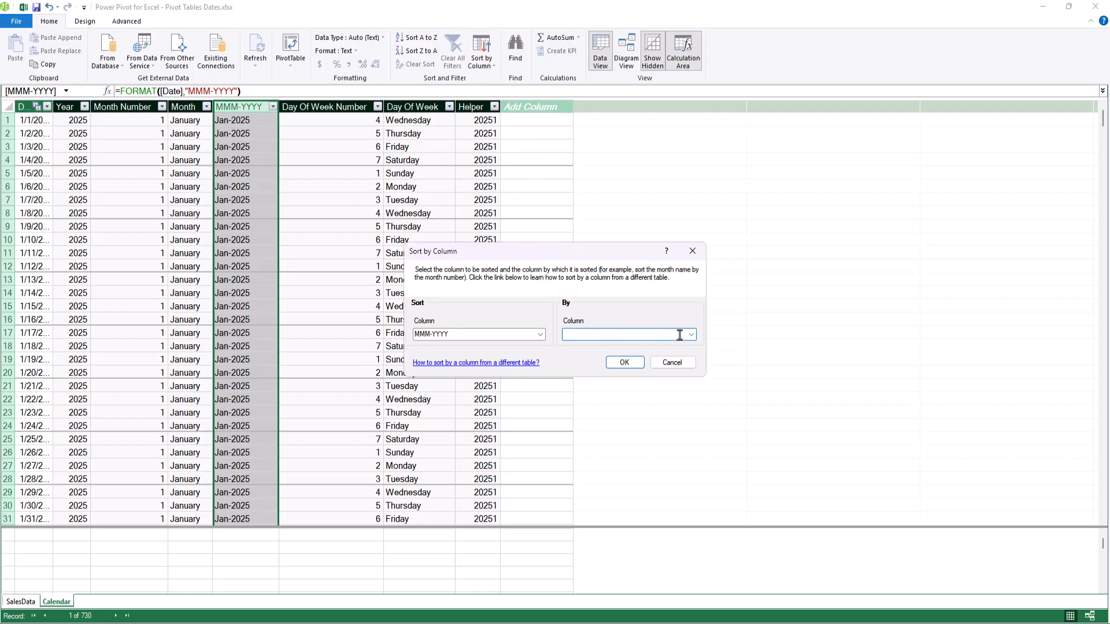
pyautogui.click(680, 336)
pyautogui.click(598, 400)
pyautogui.click(624, 363)
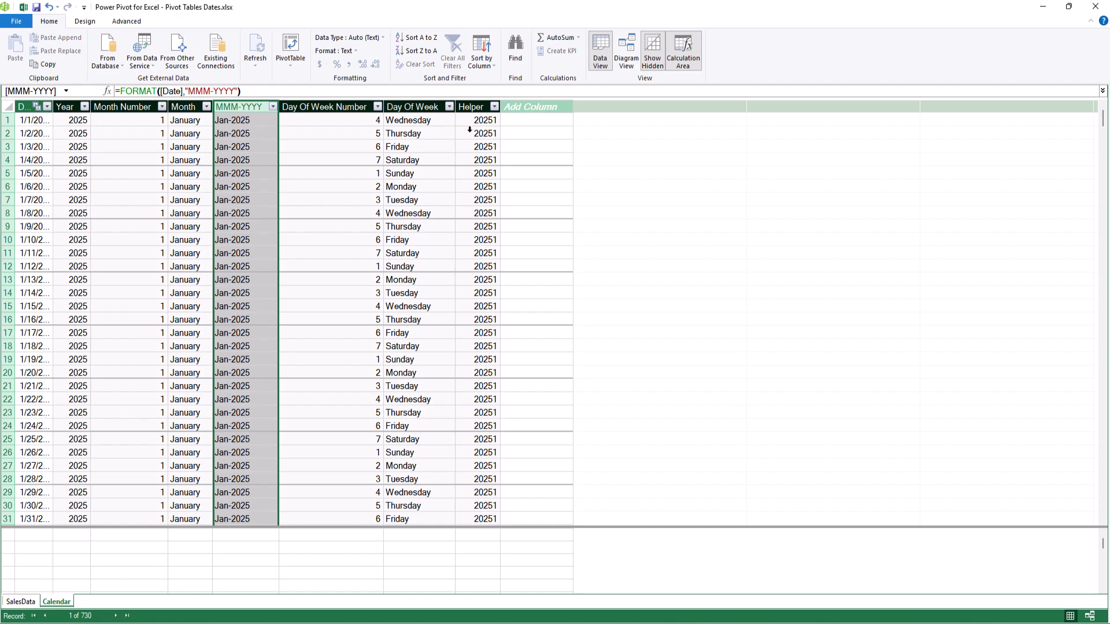
# - Switch to the Excel workbook and add the Date Hierarchy's Year to the PivotTable rows above MMM-YYYY
pyautogui.click(23, 7)
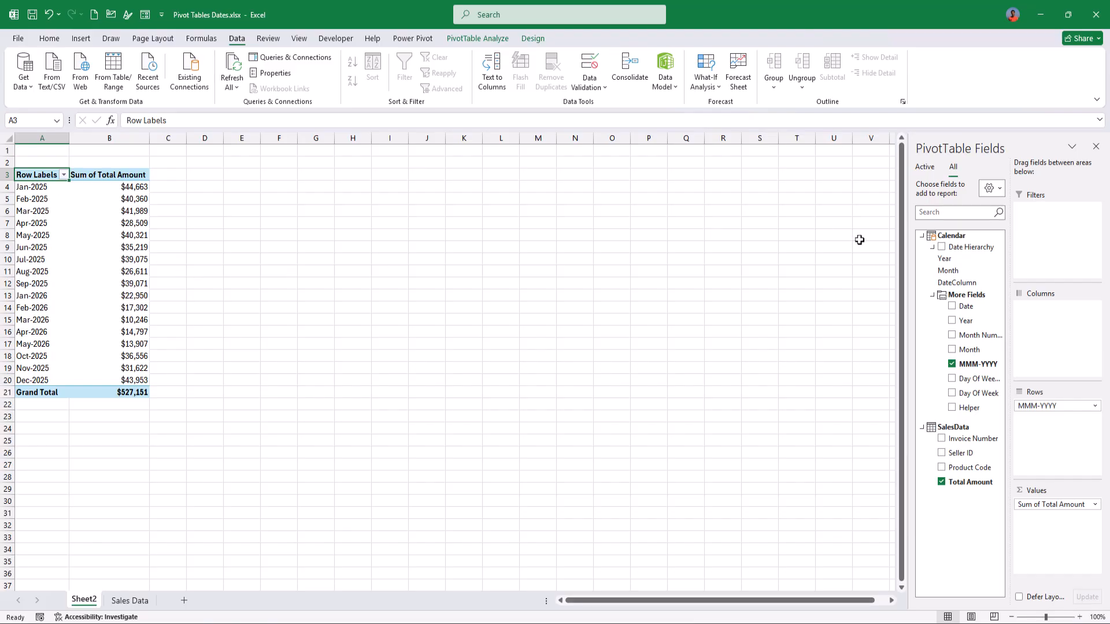
pyautogui.moveTo(942, 259); pyautogui.dragTo(1052, 405)
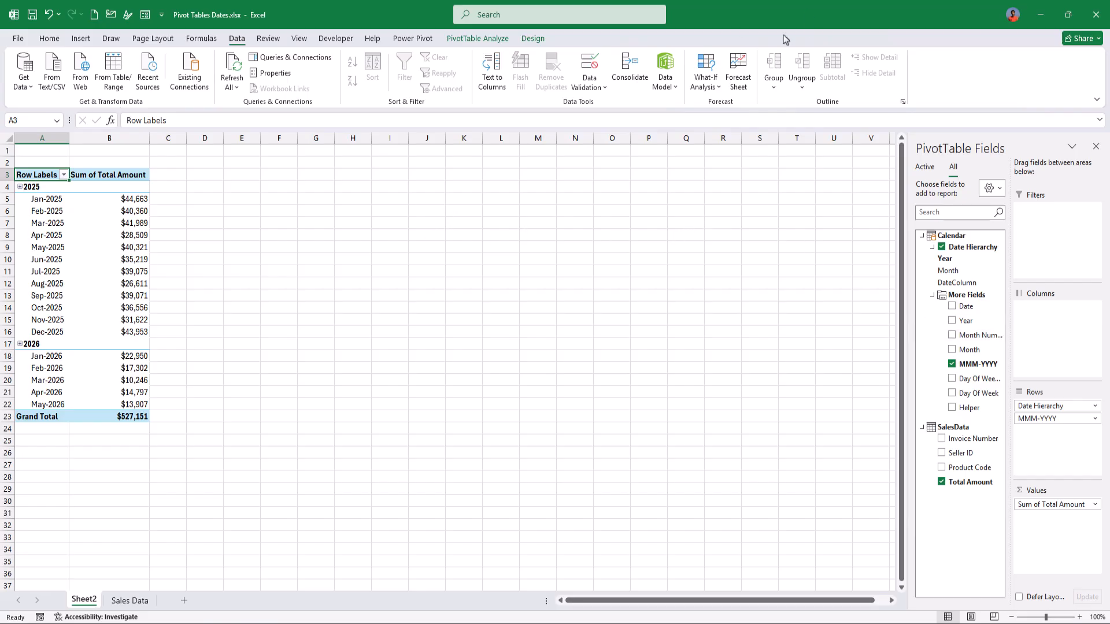
# - Switch to the Power Pivot data model and add a Calendar column with the formula =ROUNDUP('Calendar'[Month Number]/3,0)
pyautogui.click(668, 66)
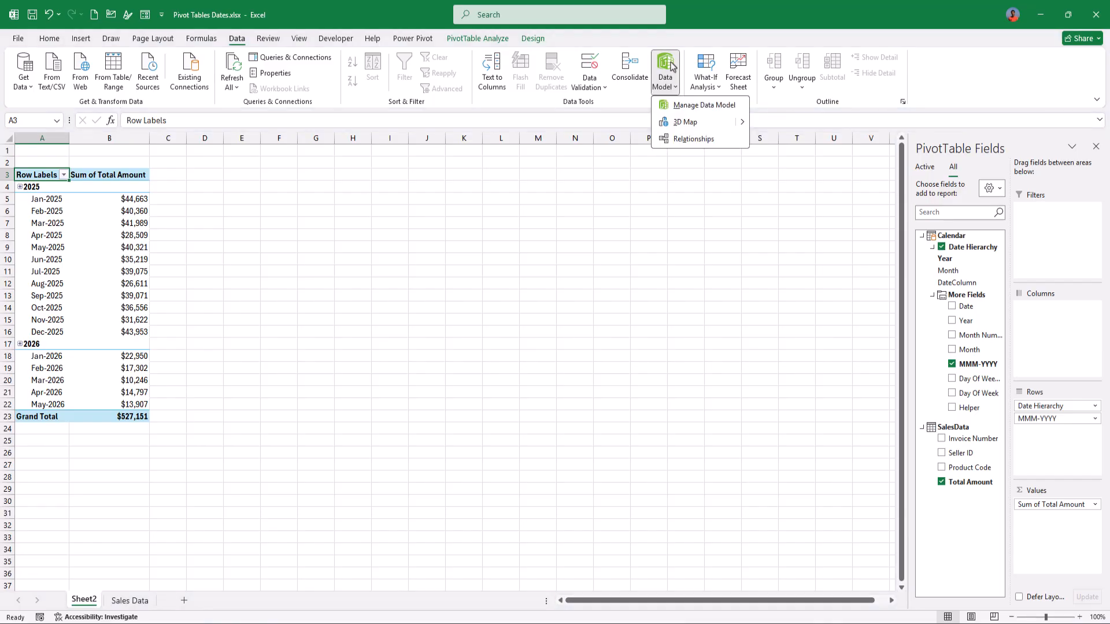
pyautogui.click(684, 107)
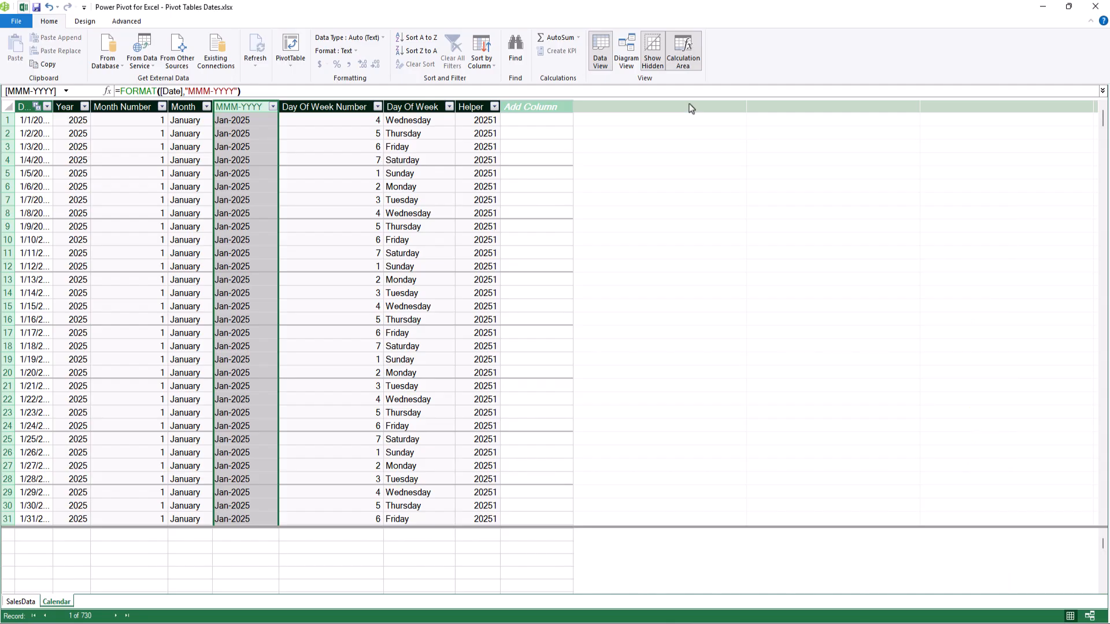
pyautogui.click(532, 106)
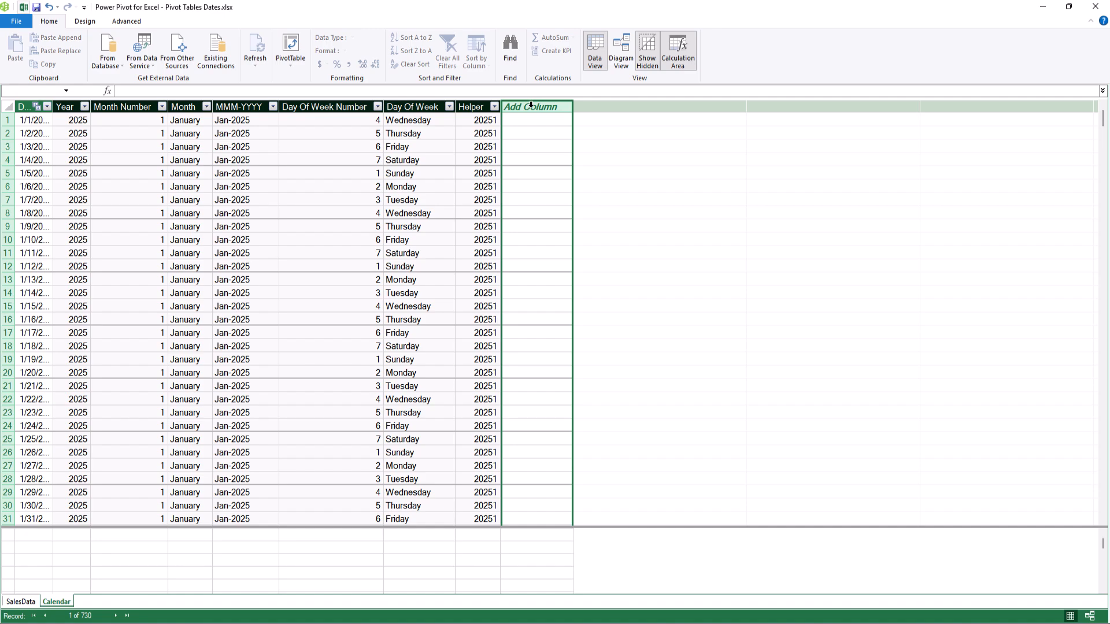
pyautogui.write('=')
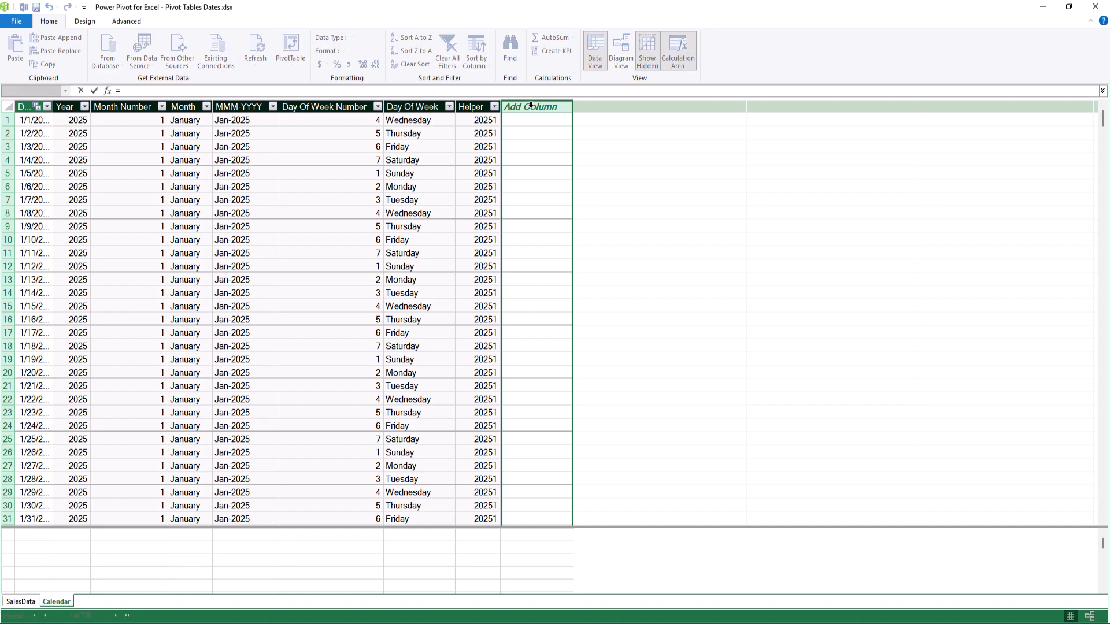
pyautogui.write('round')
pyautogui.press('Down')
pyautogui.press('Down')
pyautogui.press('Tab')
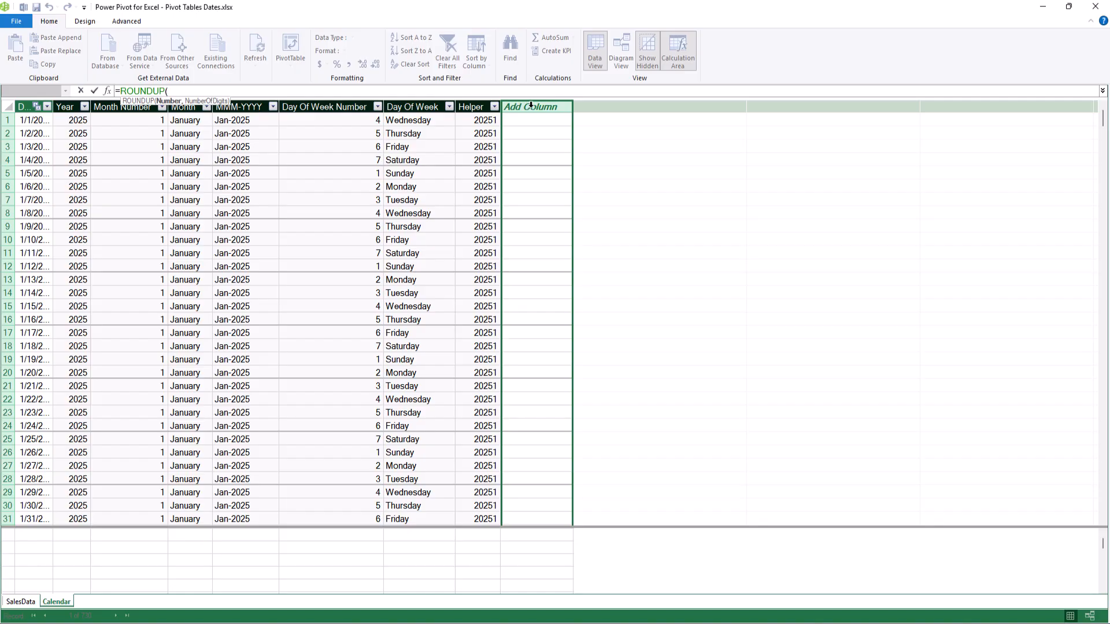
pyautogui.write('Cal')
pyautogui.press('BackSpace')
pyautogui.press('BackSpace')
pyautogui.press('BackSpace')
pyautogui.click(131, 120)
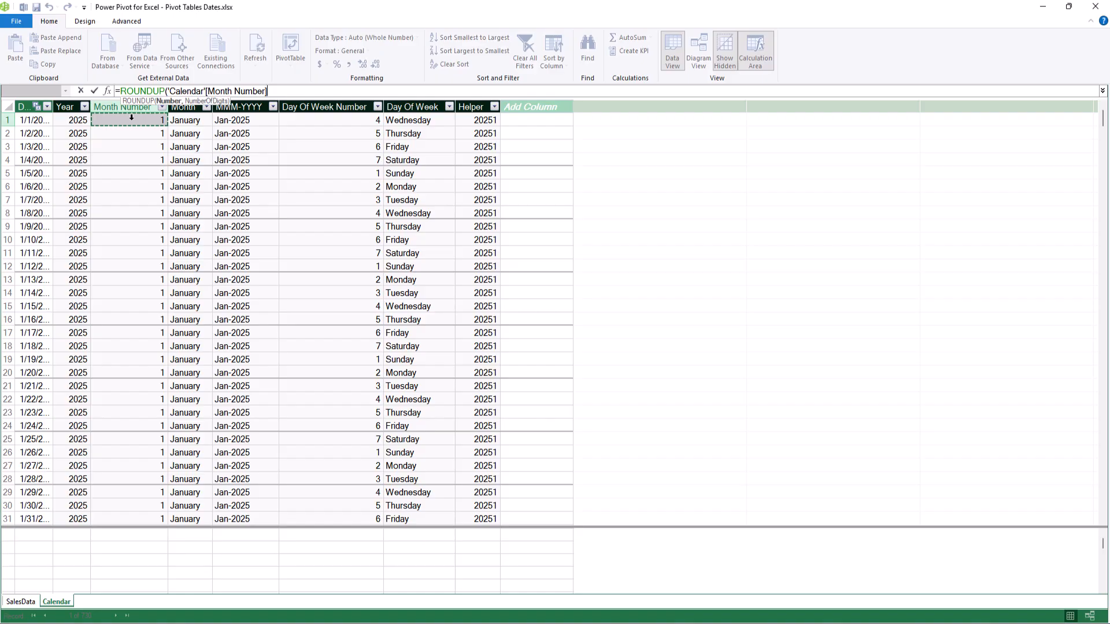
pyautogui.write('/3,')
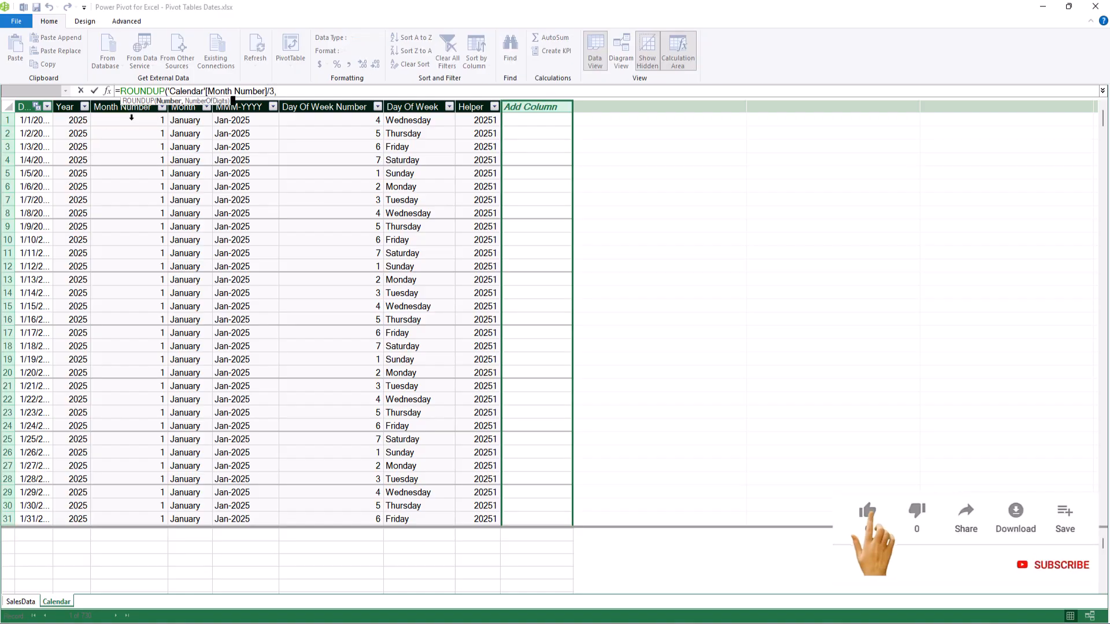
pyautogui.write('0')
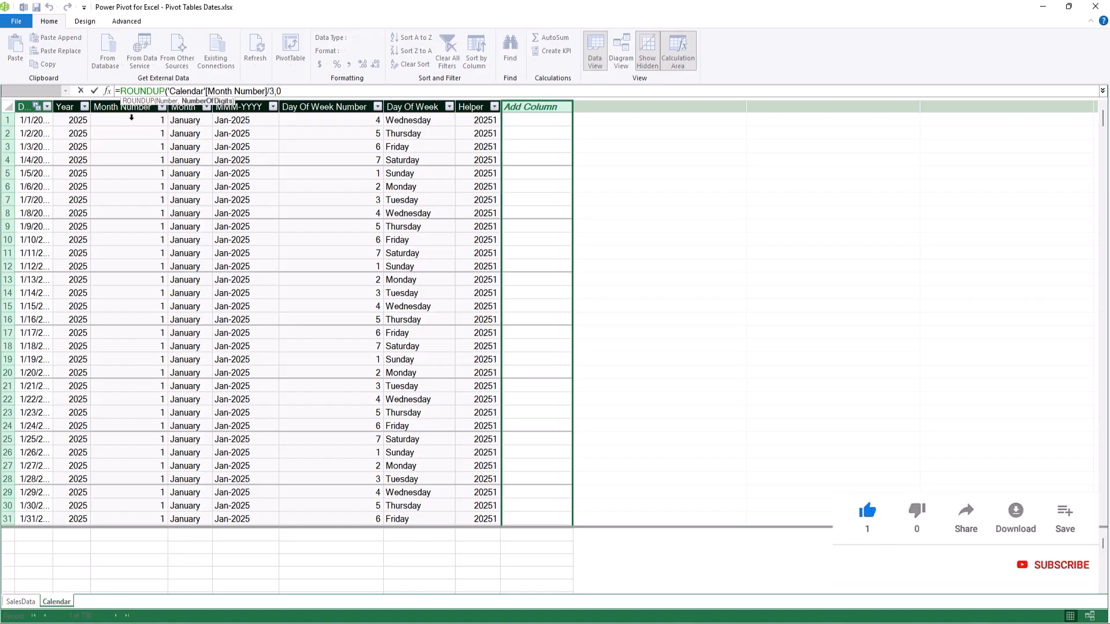
pyautogui.write(')')
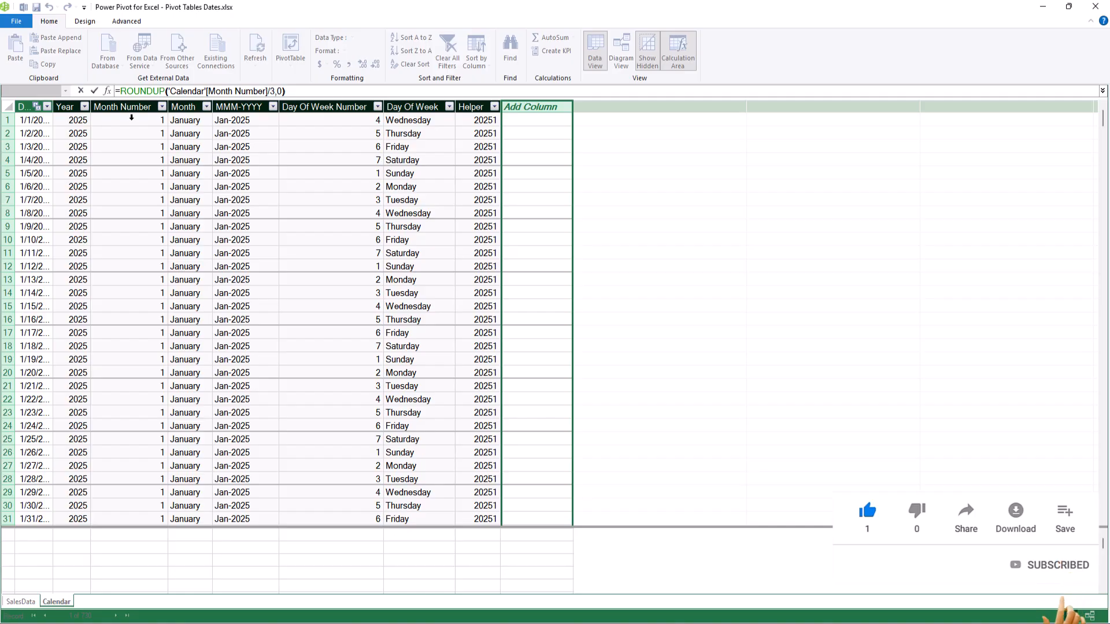
pyautogui.press('Return')
# - Prefix the new column's formula with "Q"& so that it reads ="Q"&ROUNDUP('Calendar'[Month Number]/3,0)
pyautogui.scroll(-4, 556, 222)
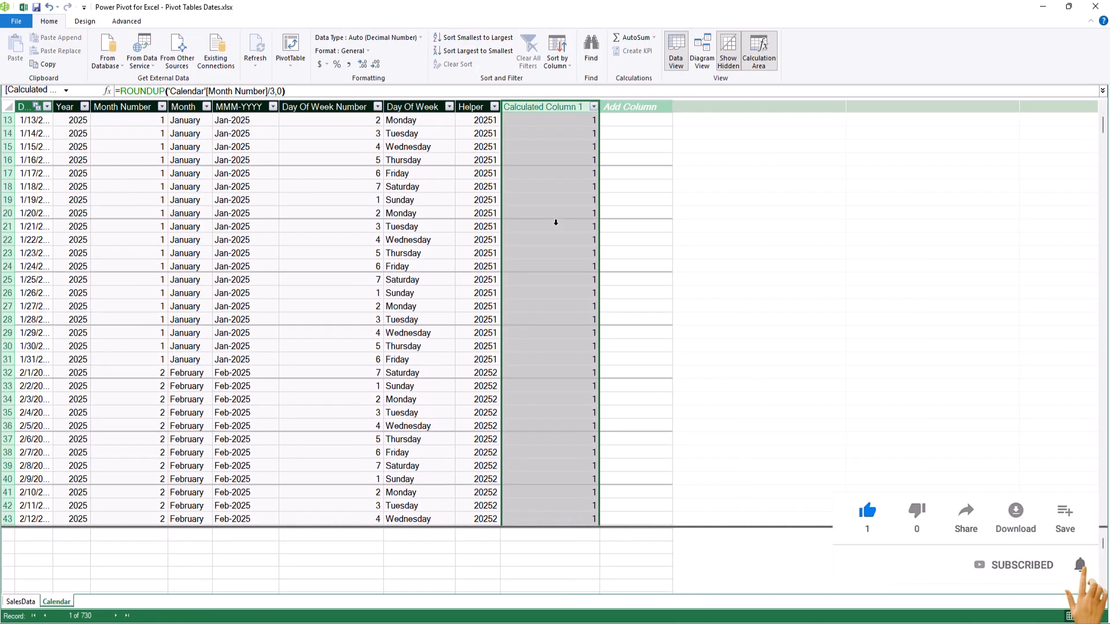
pyautogui.scroll(-7, 570, 289)
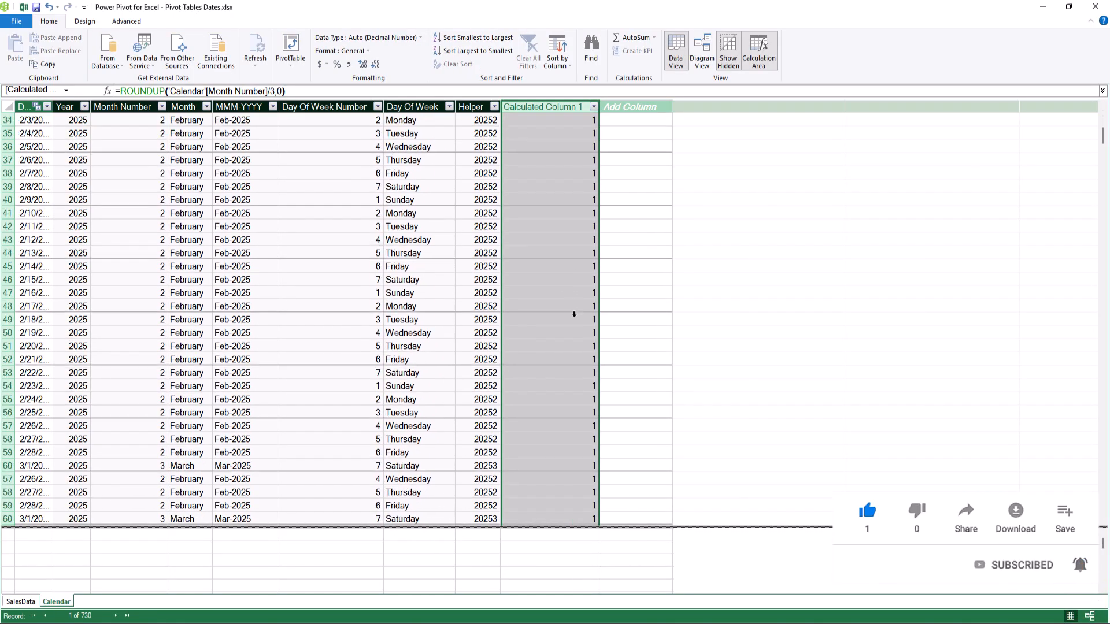
pyautogui.scroll(-12, 575, 314)
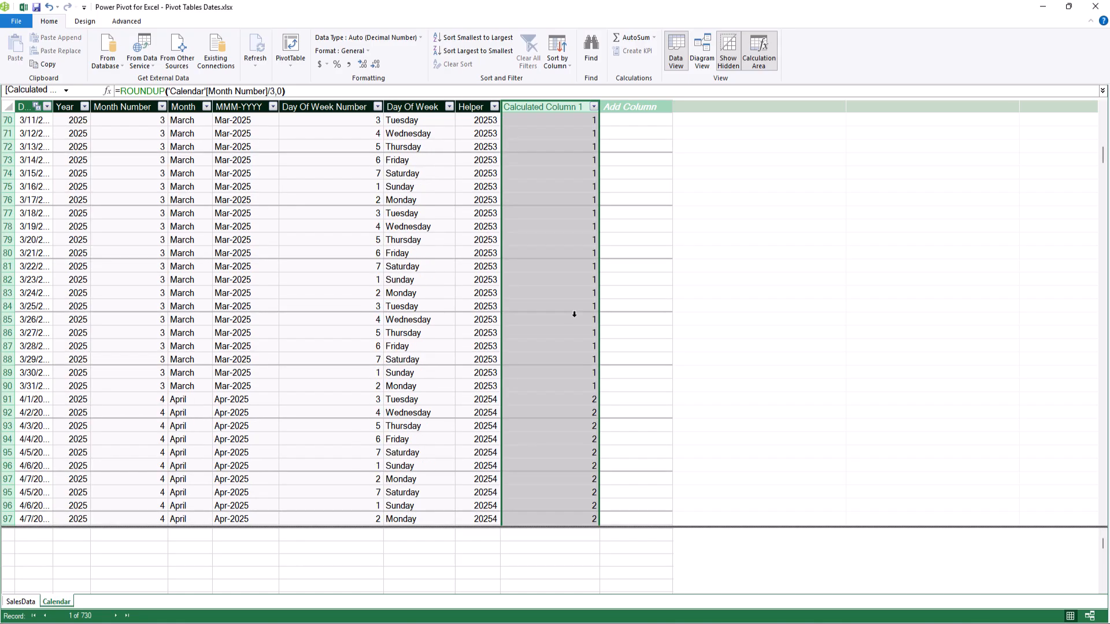
pyautogui.scroll(-1, 574, 314)
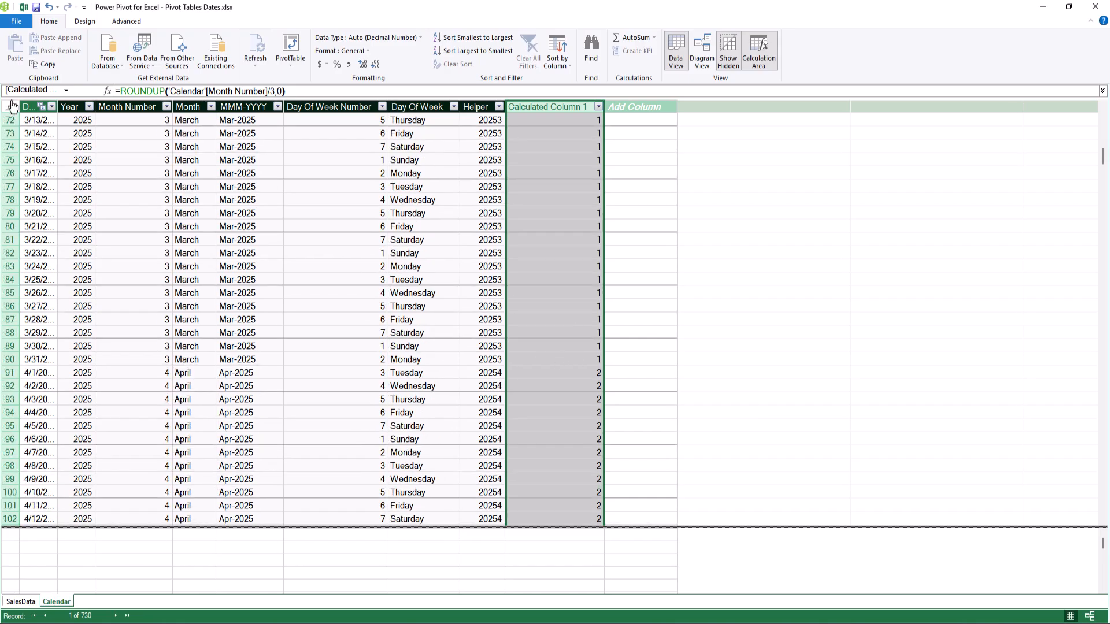
pyautogui.click(120, 91)
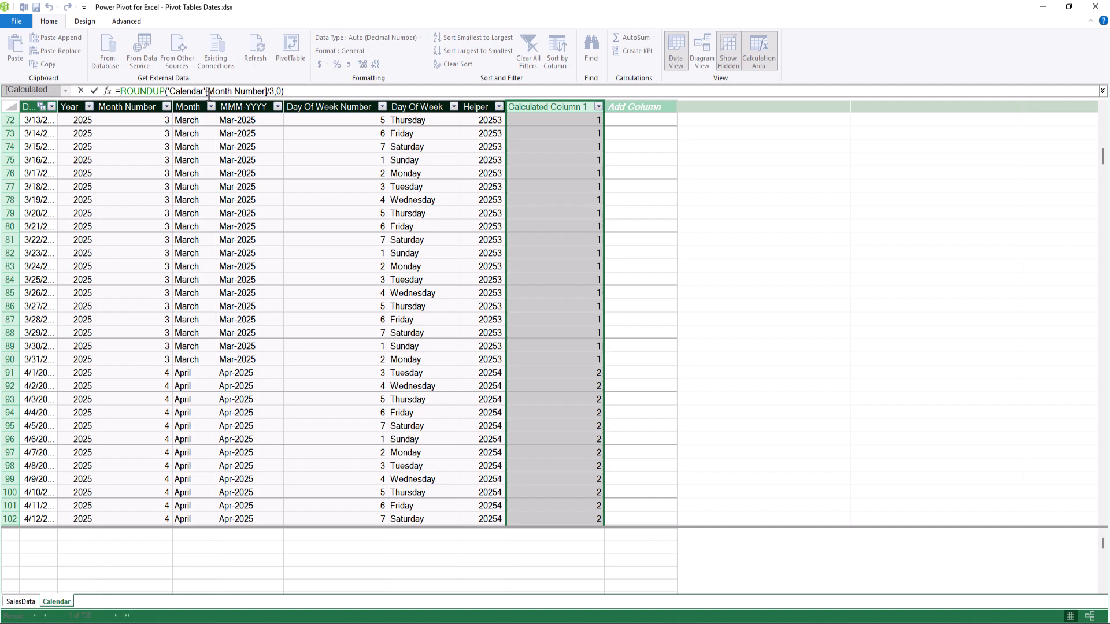
pyautogui.write('"Q"')
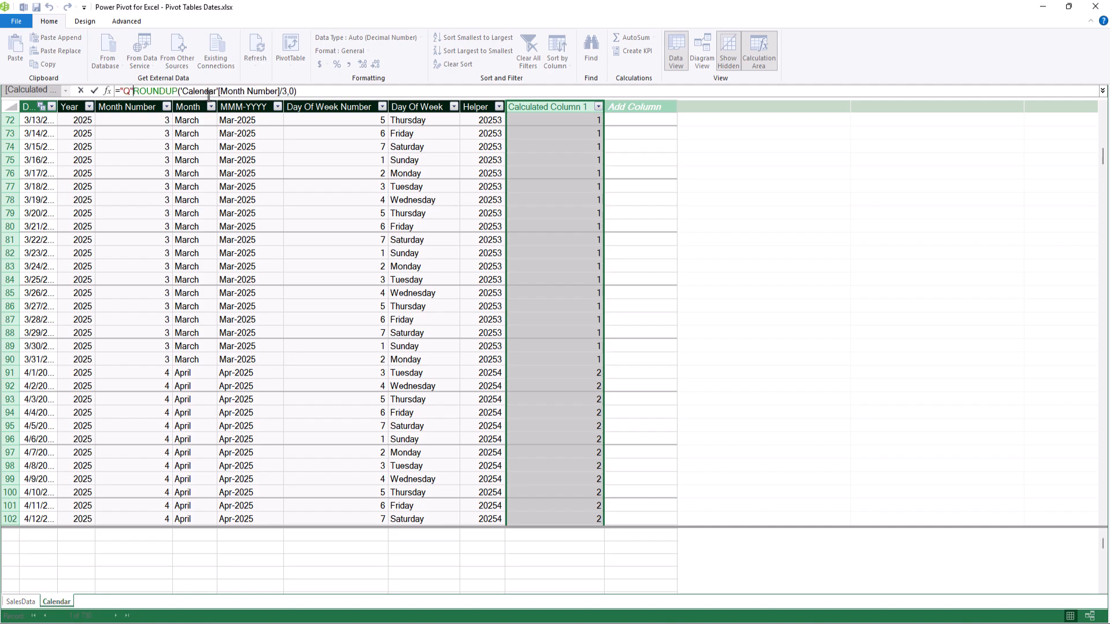
pyautogui.write('&')
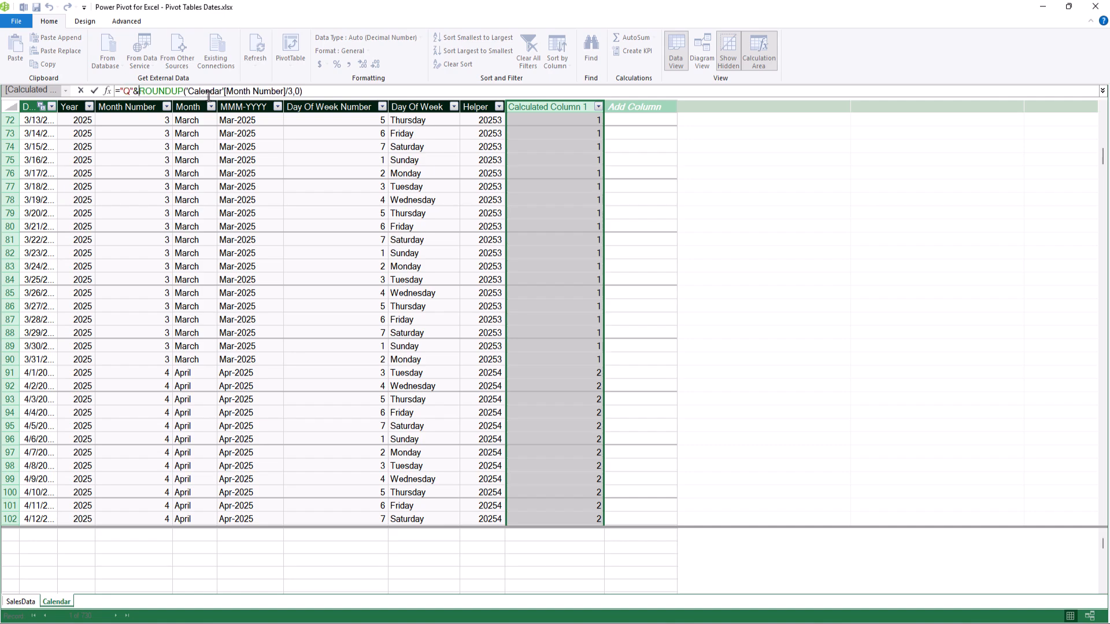
pyautogui.press('Return')
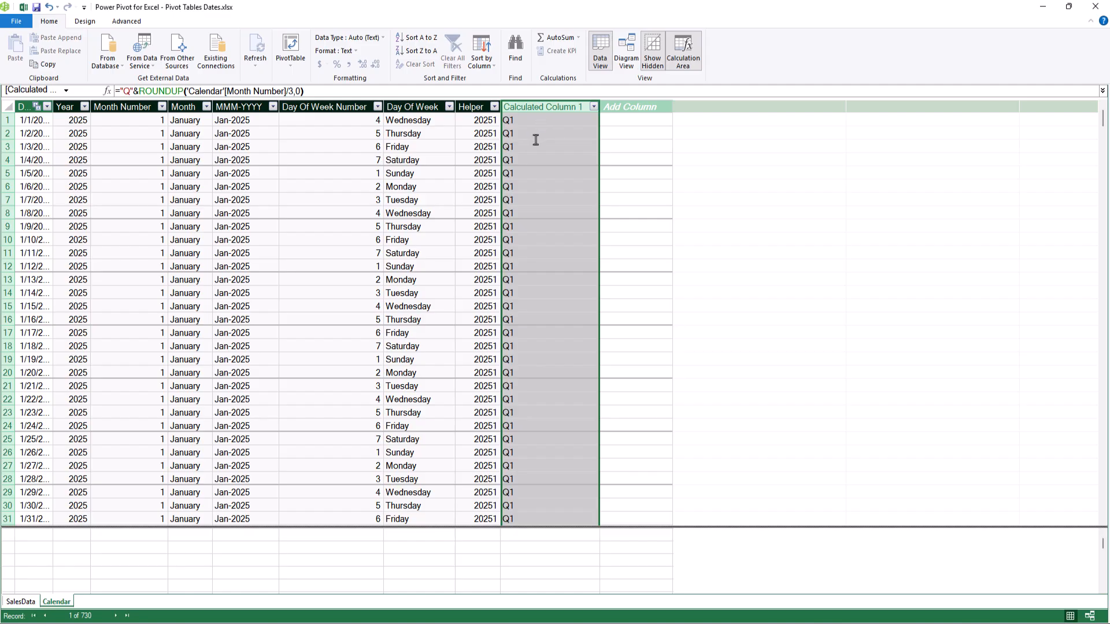
# - Rename the new calculated column in the Calendar table as Quarter
pyautogui.doubleClick(530, 106)
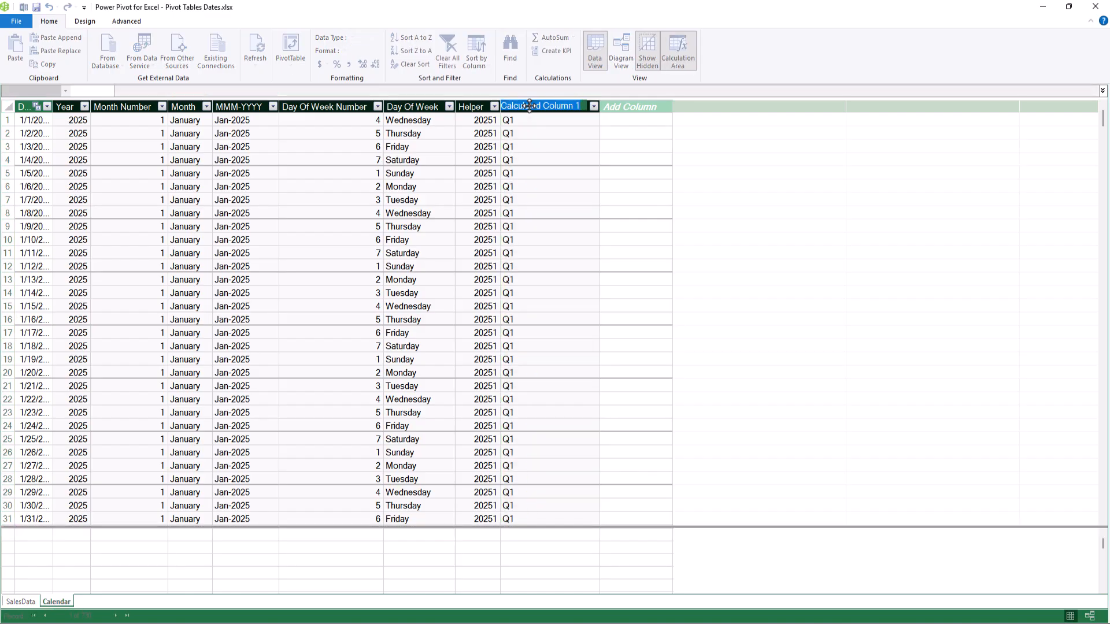
pyautogui.write('Quarter')
pyautogui.press('Return')
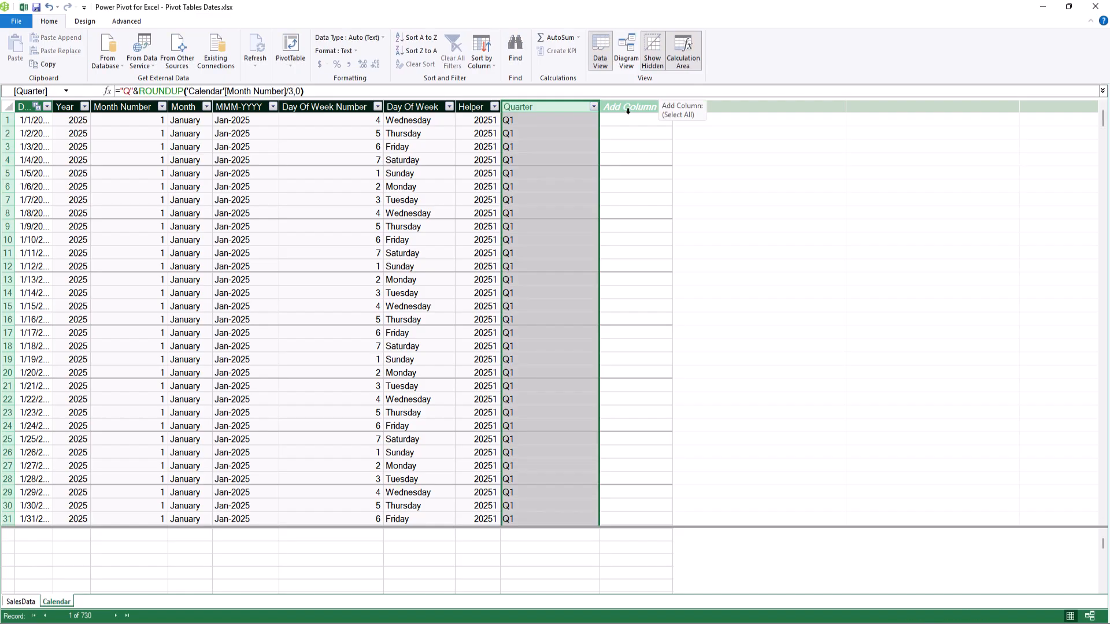
# - Add another Calendar column with the formula ="H"&ROUNDUP('Calendar'[Month Number]/6,0)
pyautogui.click(629, 107)
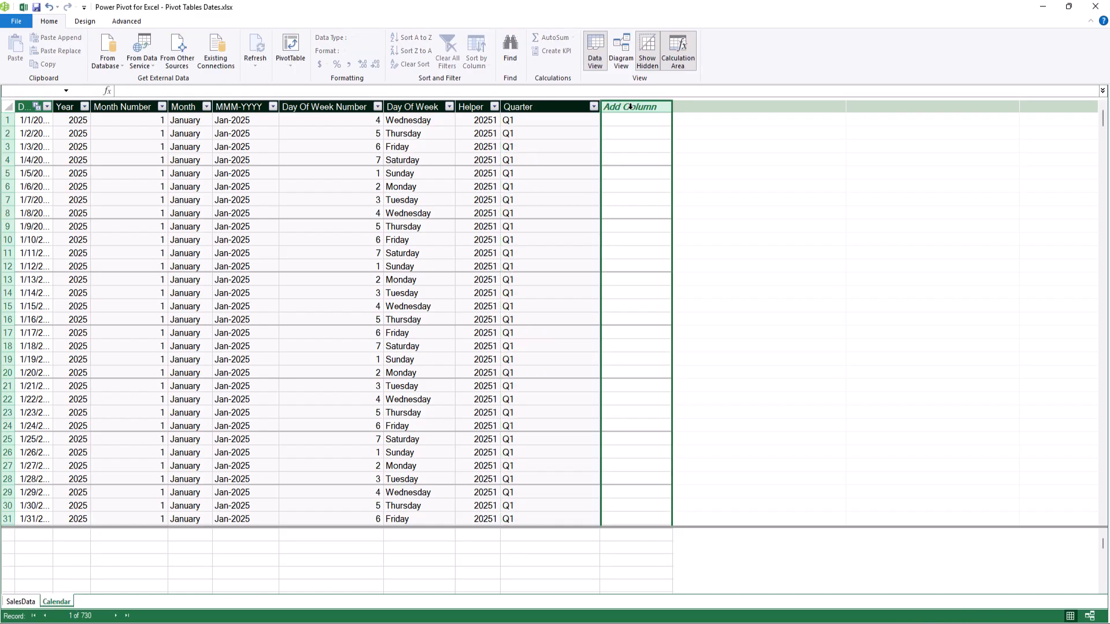
pyautogui.write('="')
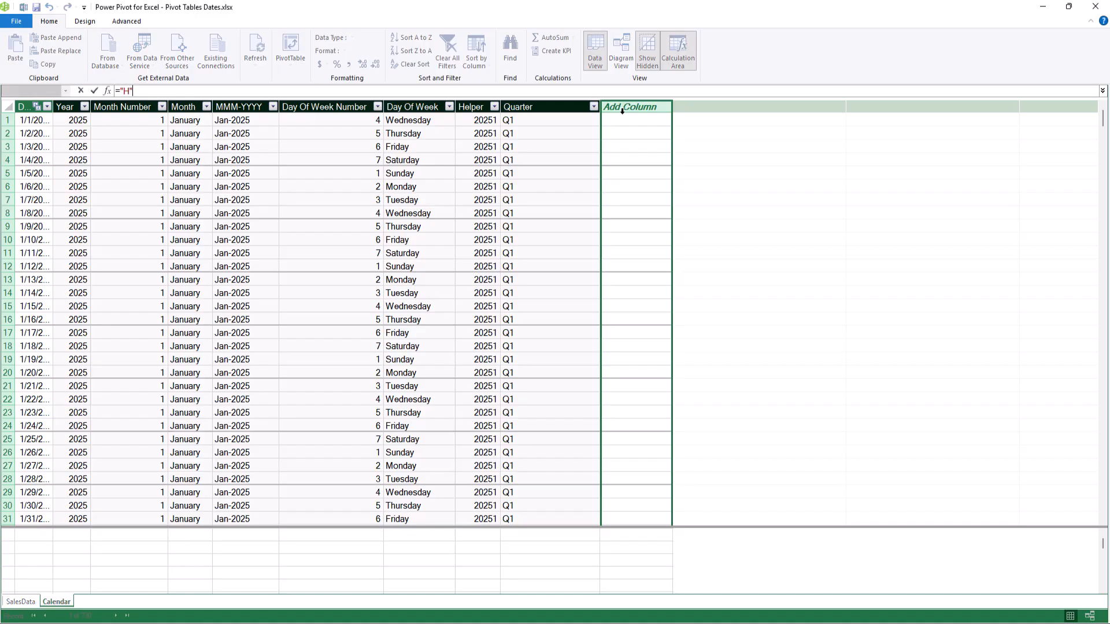
pyautogui.write('H"&roun')
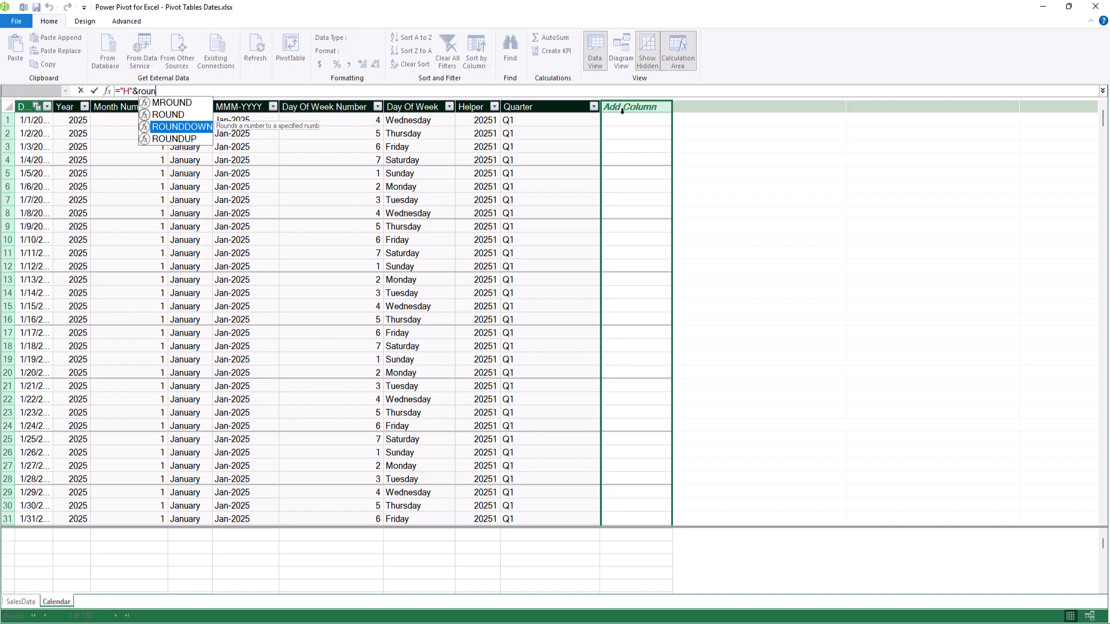
pyautogui.press('Down')
pyautogui.press('Tab')
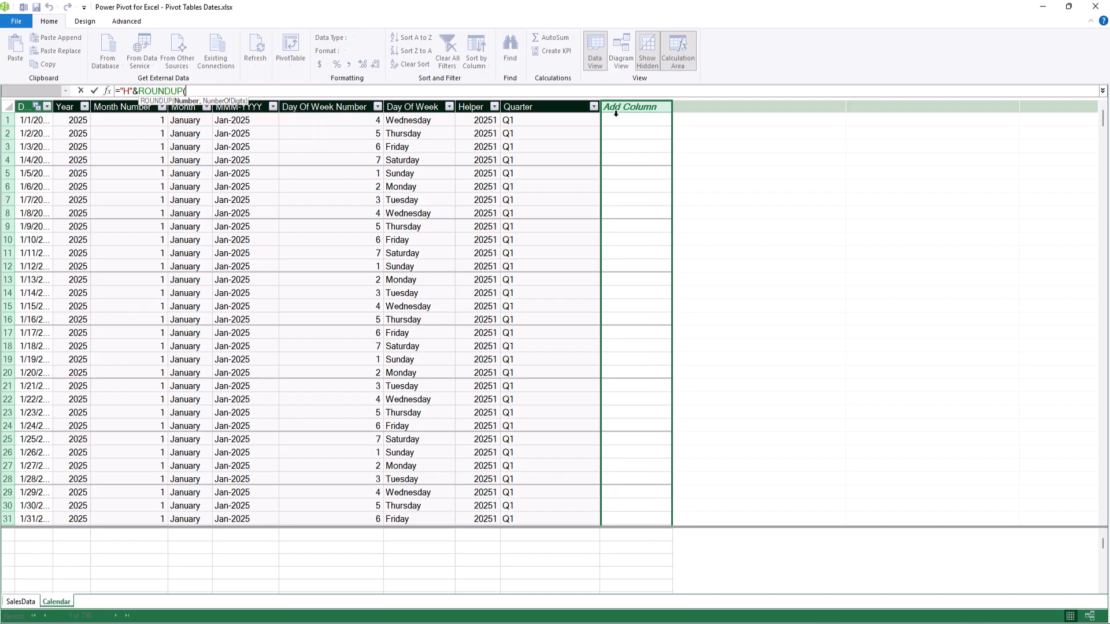
pyautogui.click(147, 120)
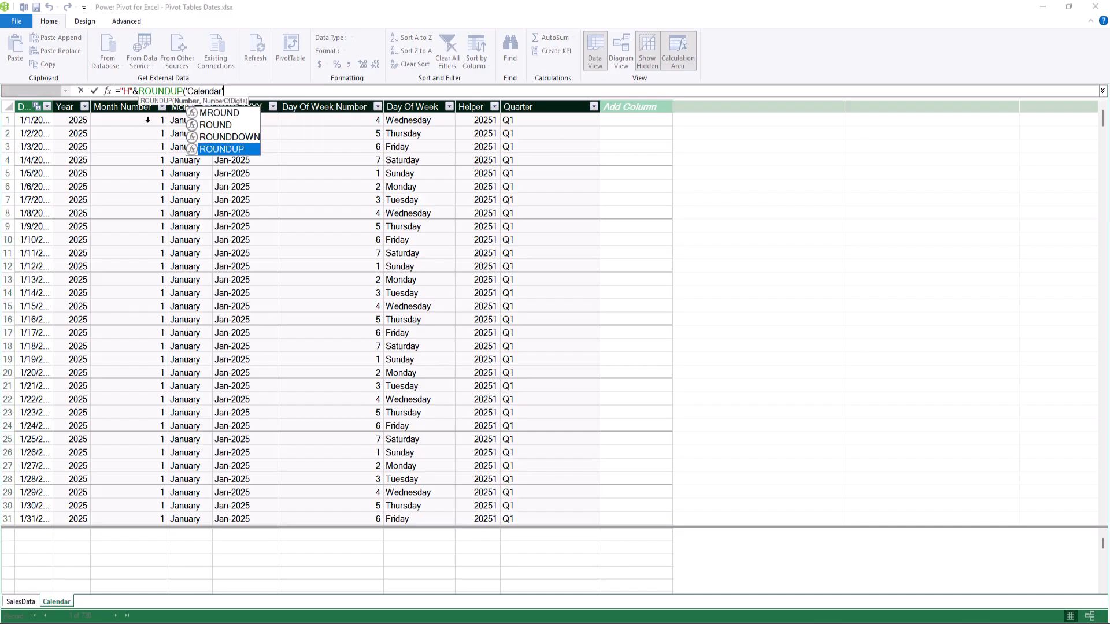
pyautogui.write('/6')
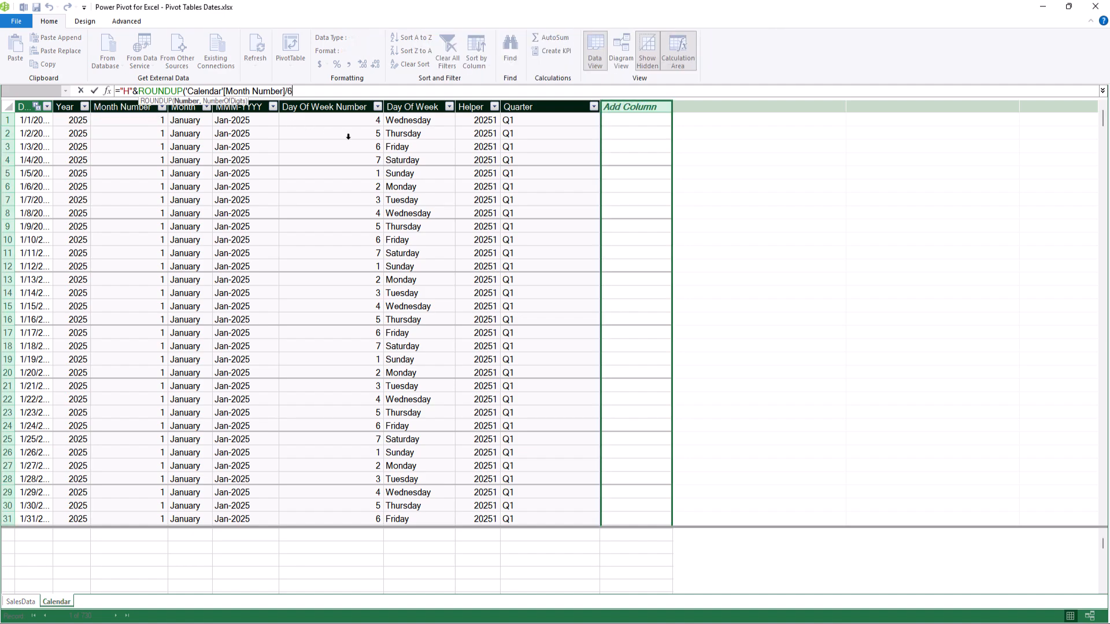
pyautogui.write(',0)')
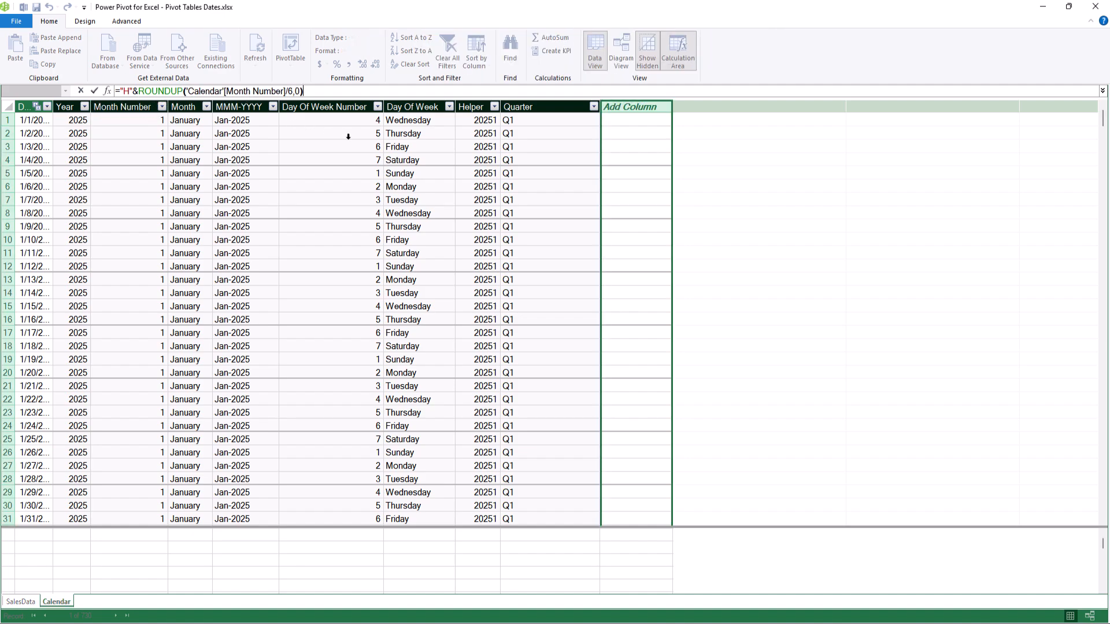
pyautogui.press('Return')
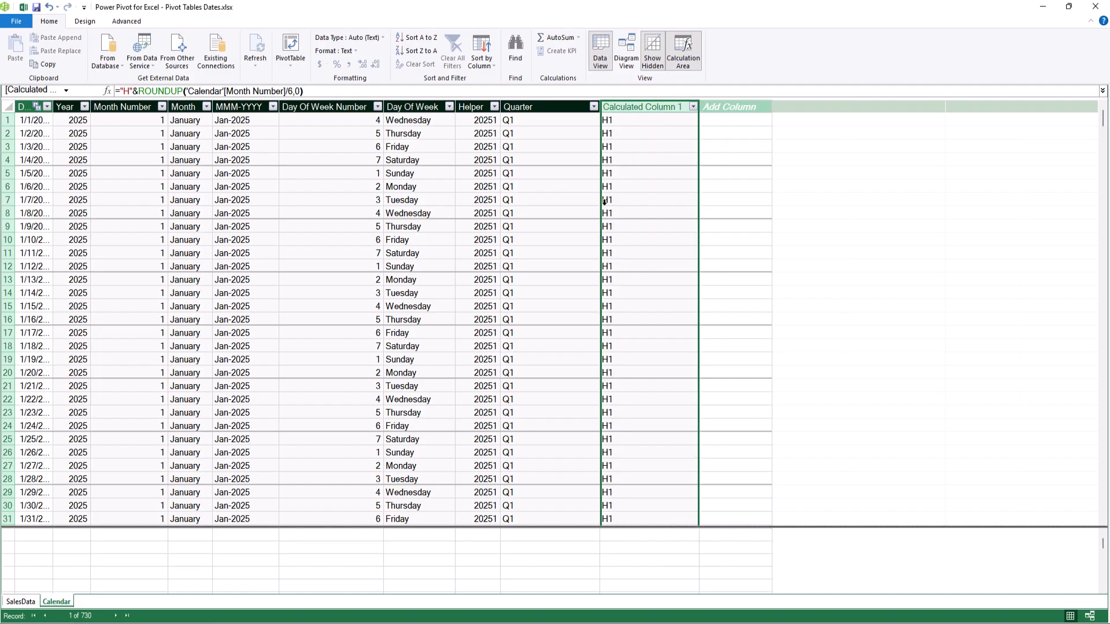
# - Rename the half-year calculated column in the Calendar table as H Year
pyautogui.scroll(-4, 607, 207)
pyautogui.scroll(4, 607, 207)
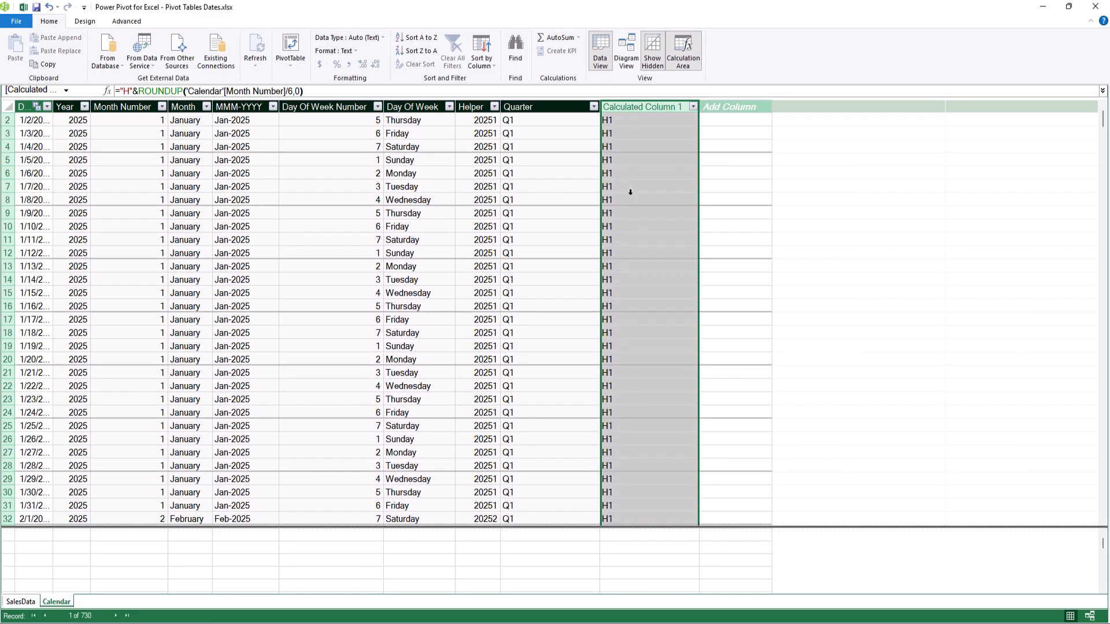
pyautogui.doubleClick(652, 105)
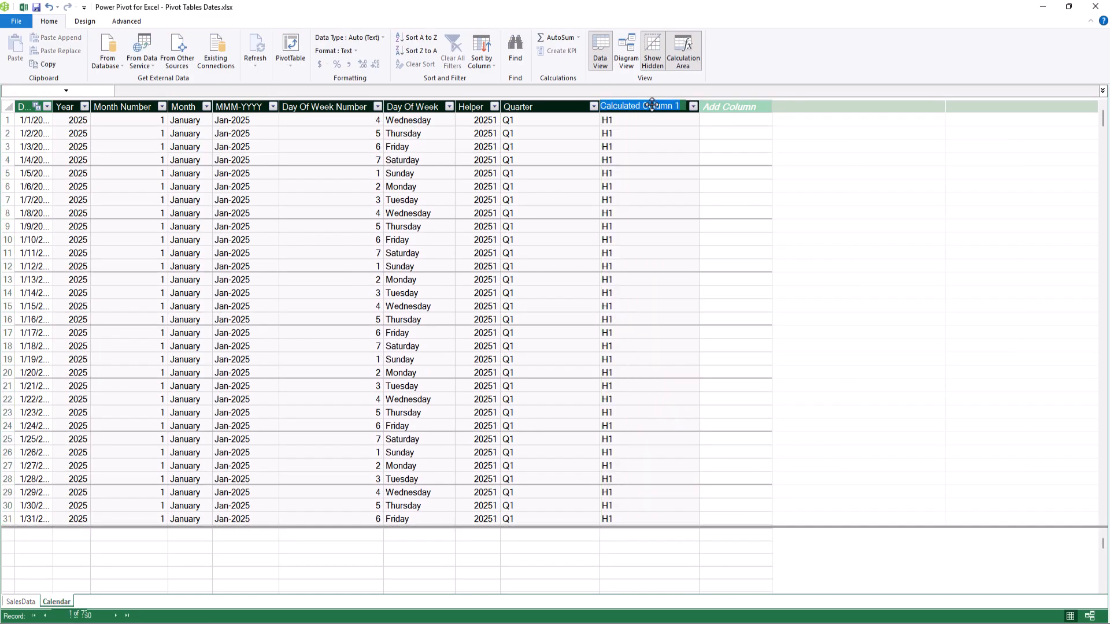
pyautogui.write('H Y')
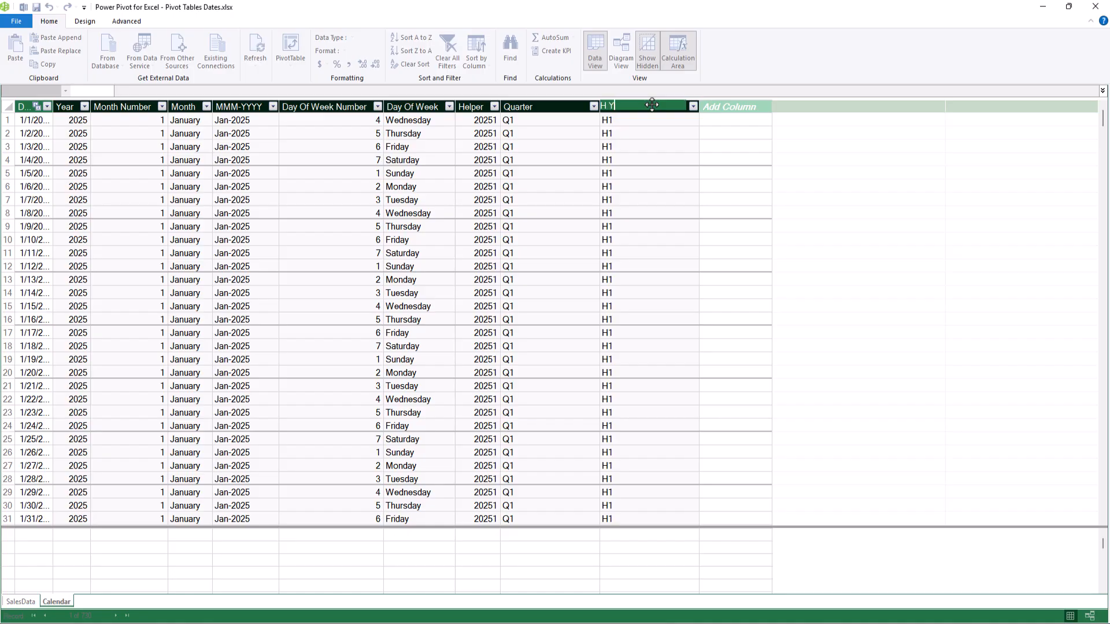
pyautogui.write('ear')
pyautogui.press('Return')
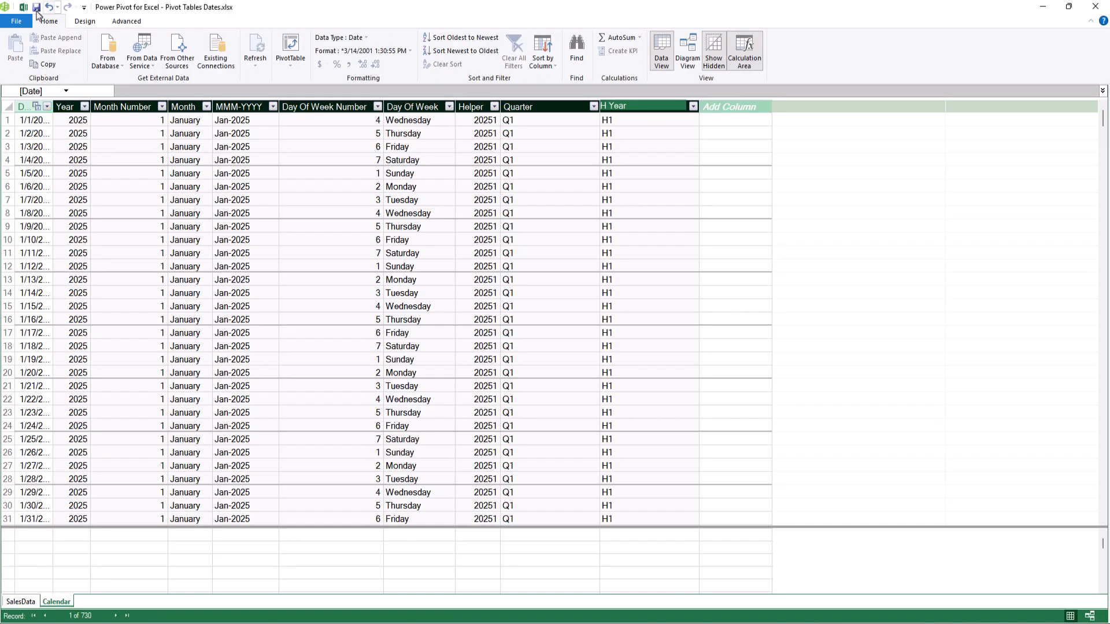
# - Switch to the Excel workbook and add H Year and Quarter to the PivotTable rows between Date Hierarchy and MMM-YYYY
pyautogui.click(24, 8)
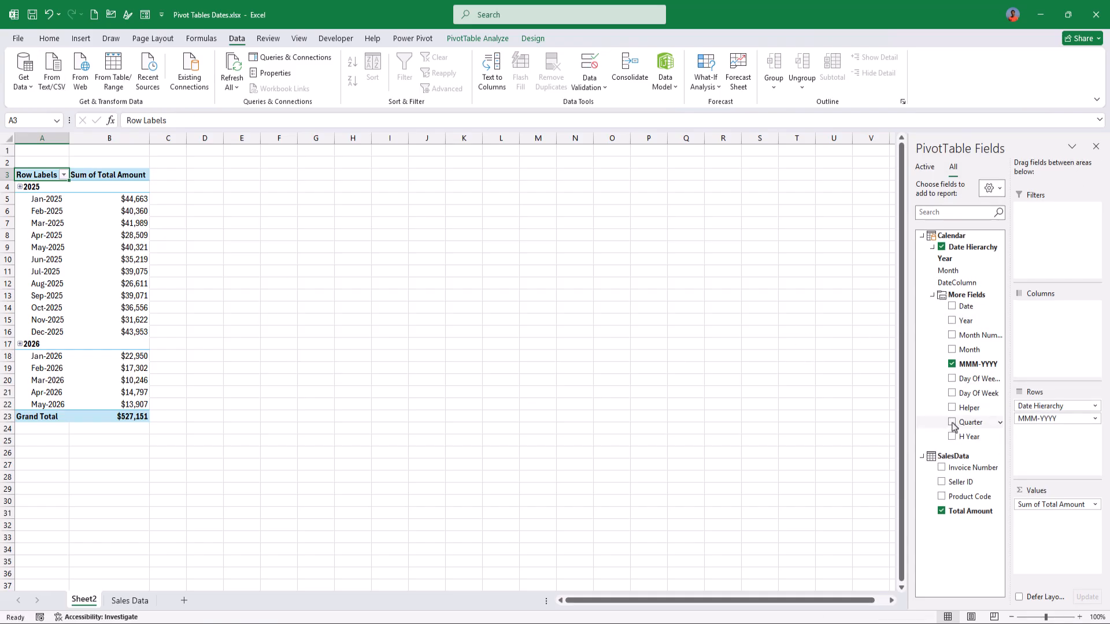
pyautogui.moveTo(953, 425); pyautogui.dragTo(1053, 419)
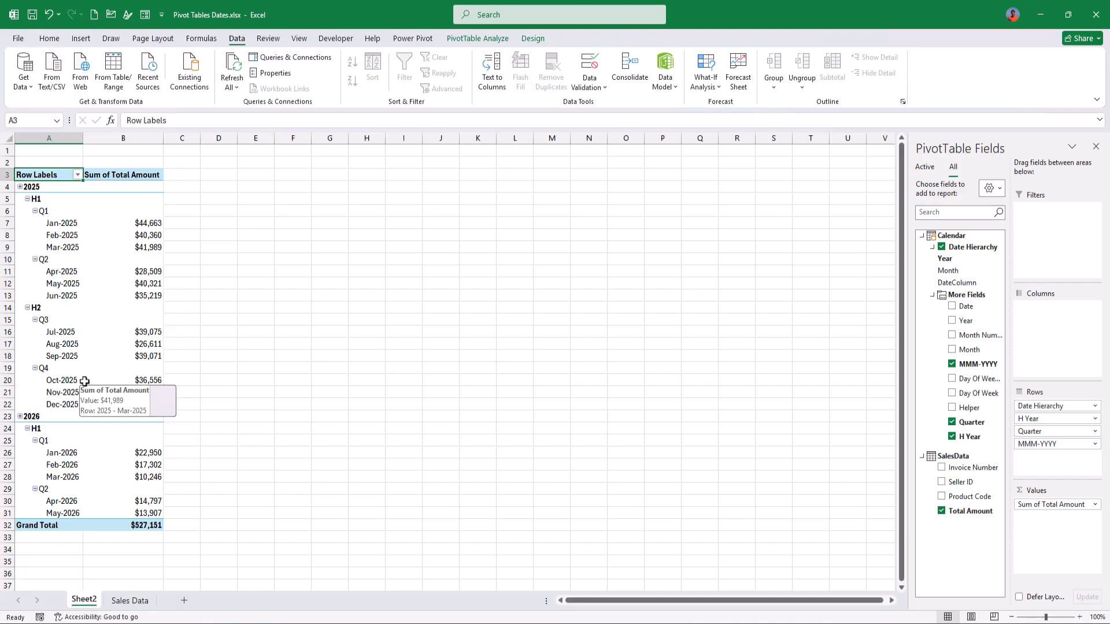
# - Show all PivotTable subtotals at the top of their groups and select the 2025 H1 and H2 subtotals together
pyautogui.click(532, 39)
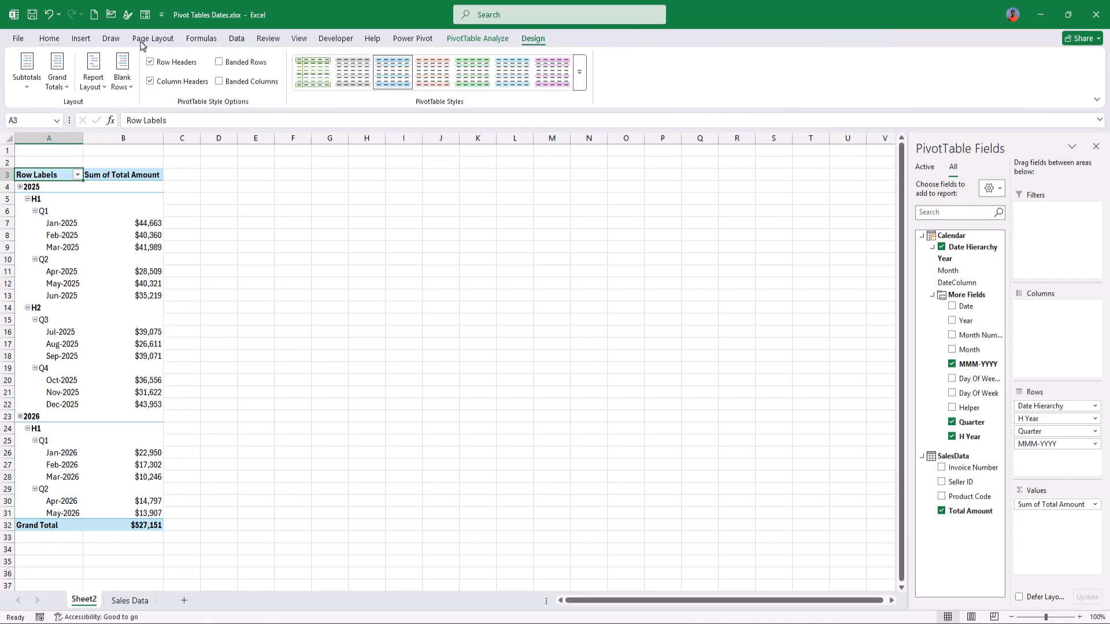
pyautogui.click(35, 84)
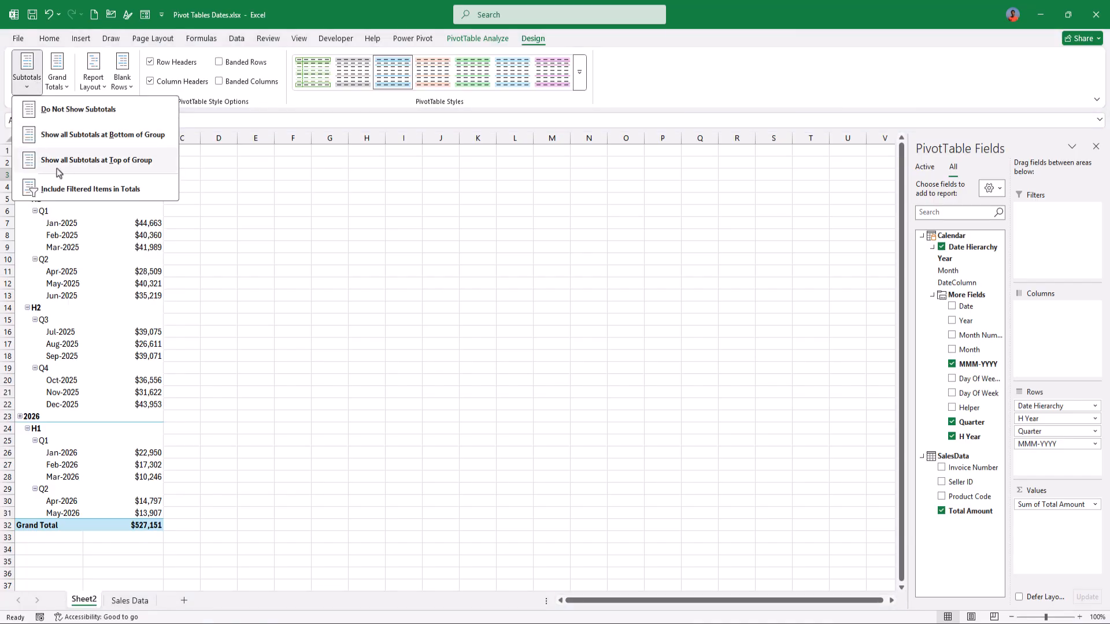
pyautogui.click(96, 160)
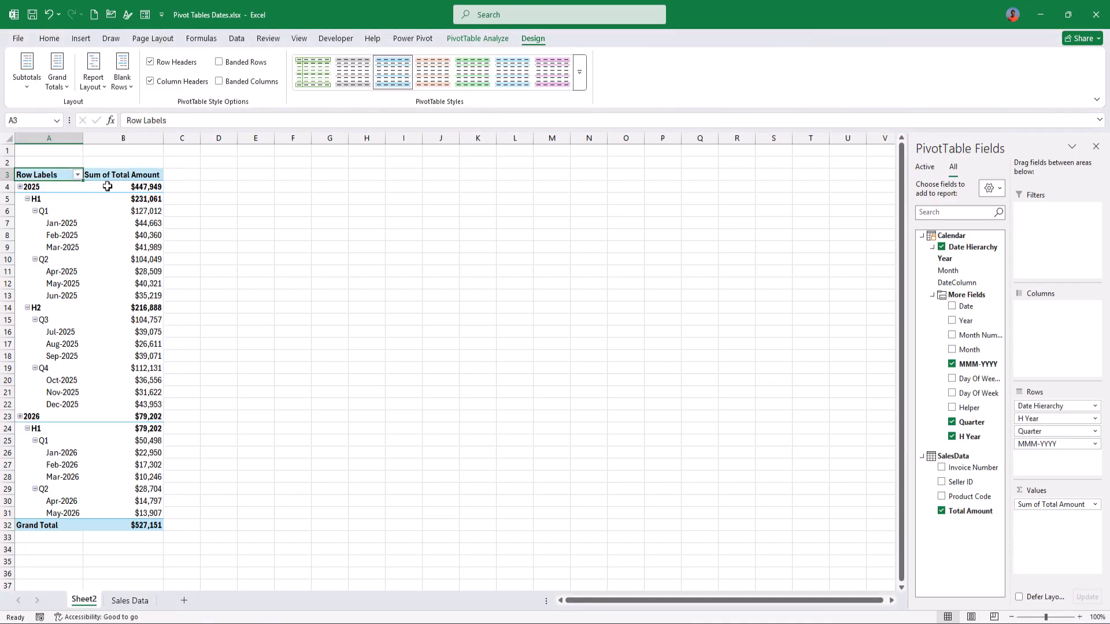
pyautogui.click(139, 198)
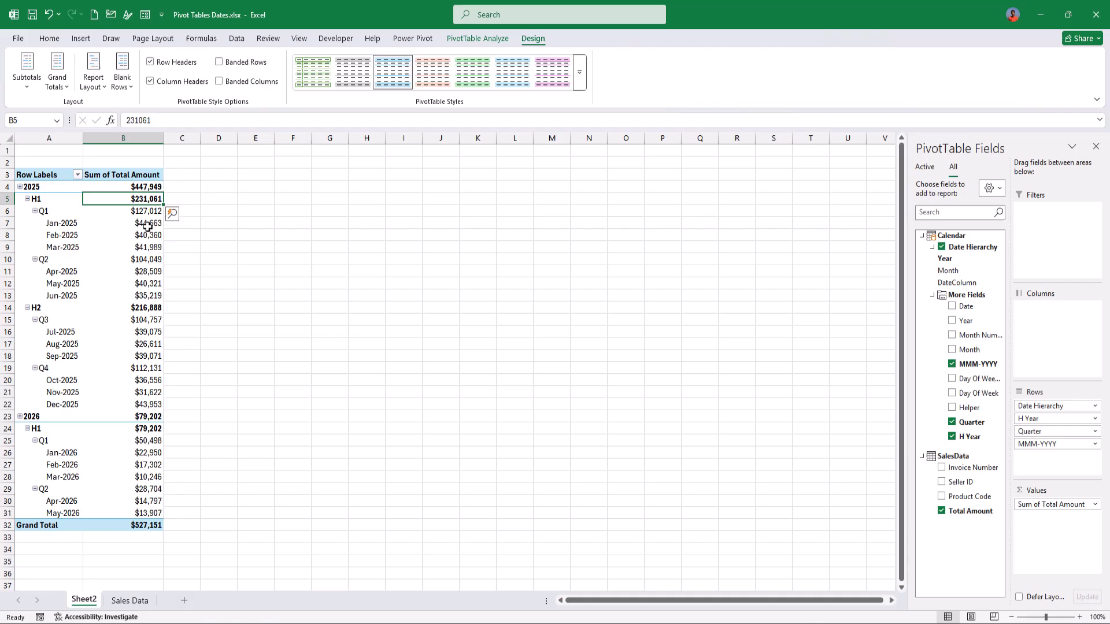
pyautogui.keyDown('ctrl'); pyautogui.click(152, 307); pyautogui.keyUp('ctrl')
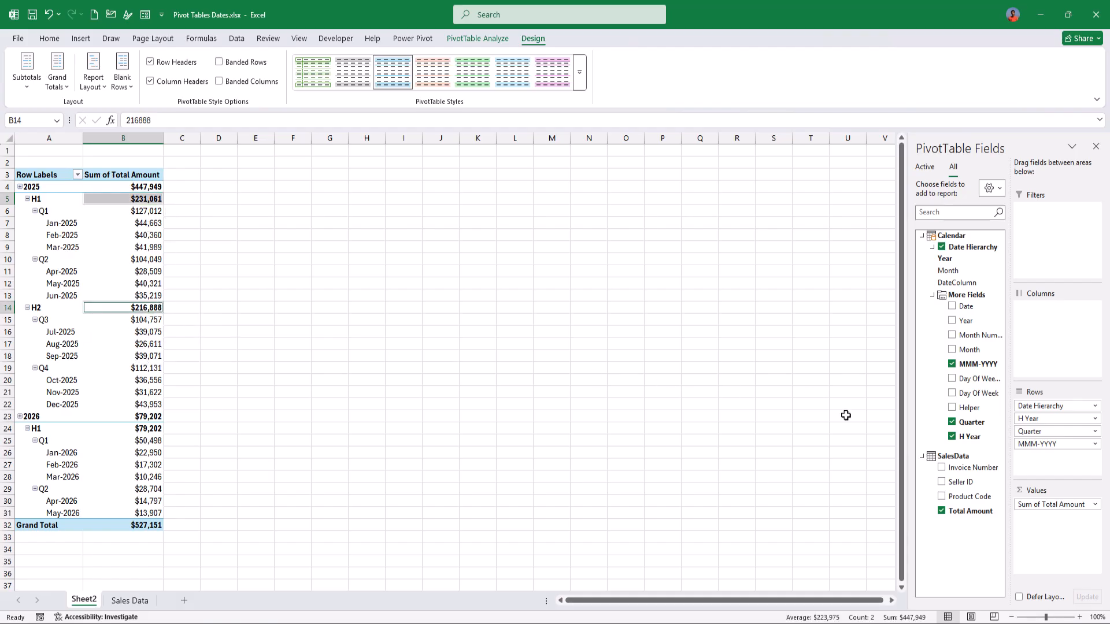
# - Add Seller ID as a report filter and filter the PivotTable to the second seller in the list
pyautogui.moveTo(954, 483); pyautogui.dragTo(1057, 263)
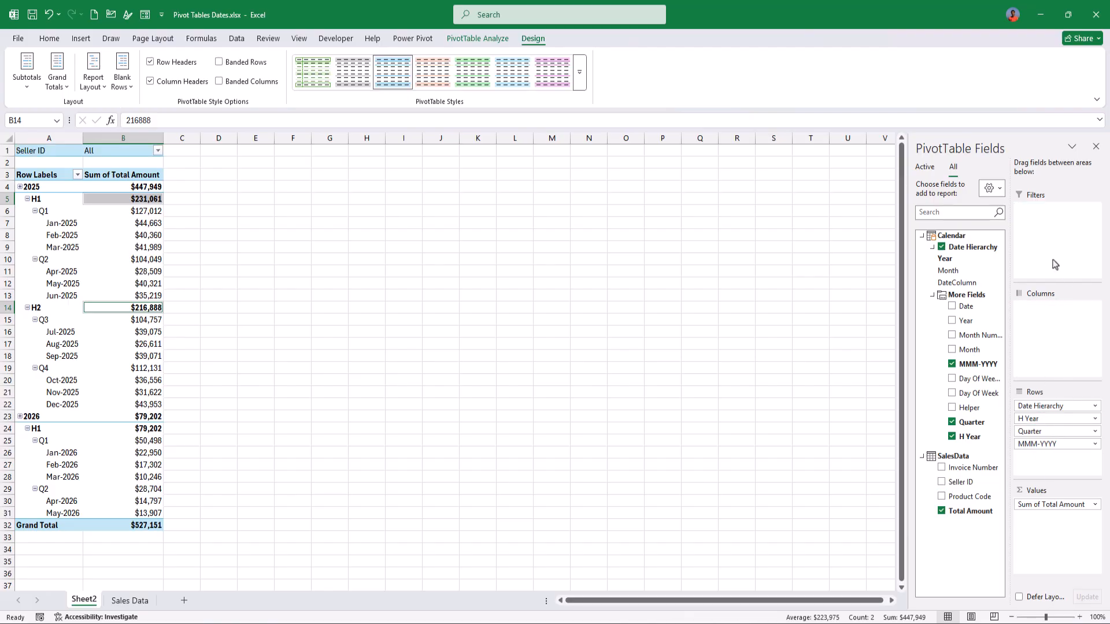
pyautogui.click(158, 150)
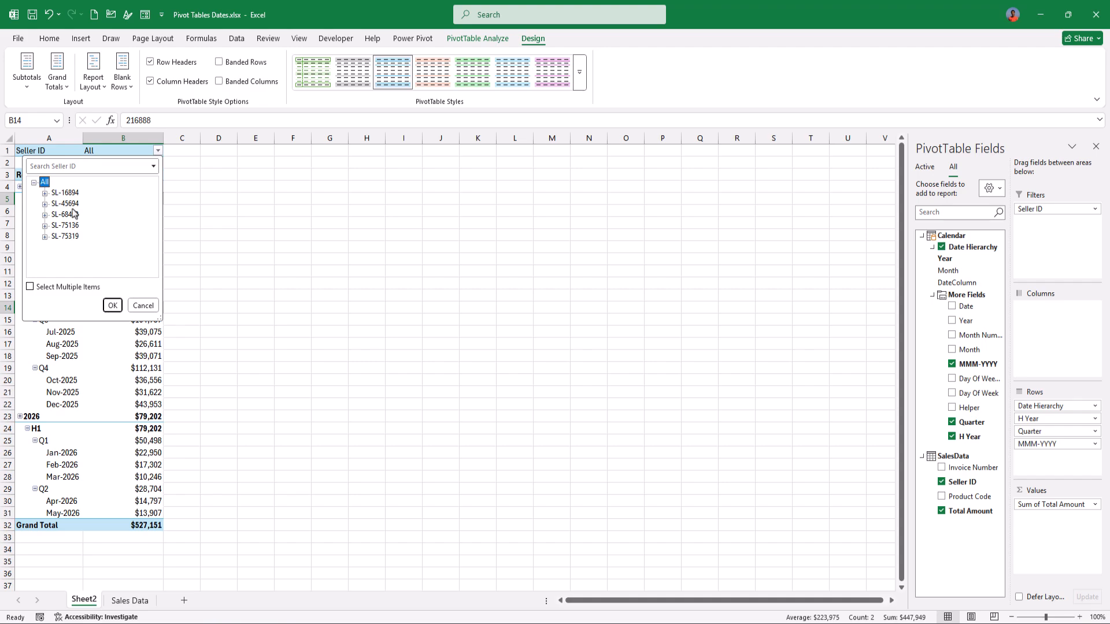
pyautogui.click(63, 205)
pyautogui.click(113, 306)
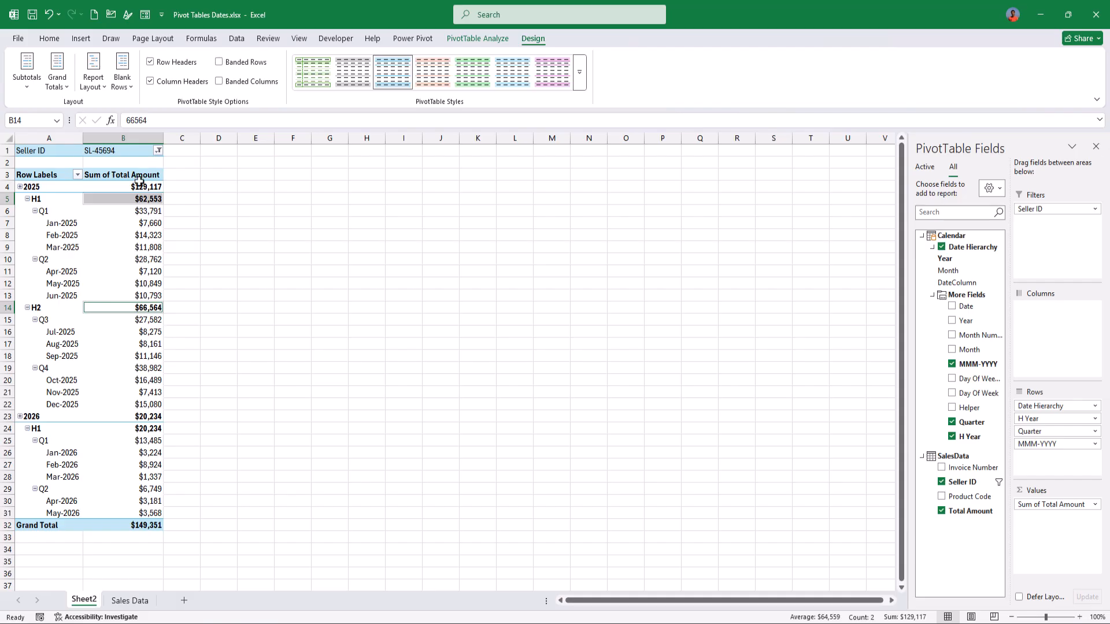
pyautogui.moveTo(151, 219)
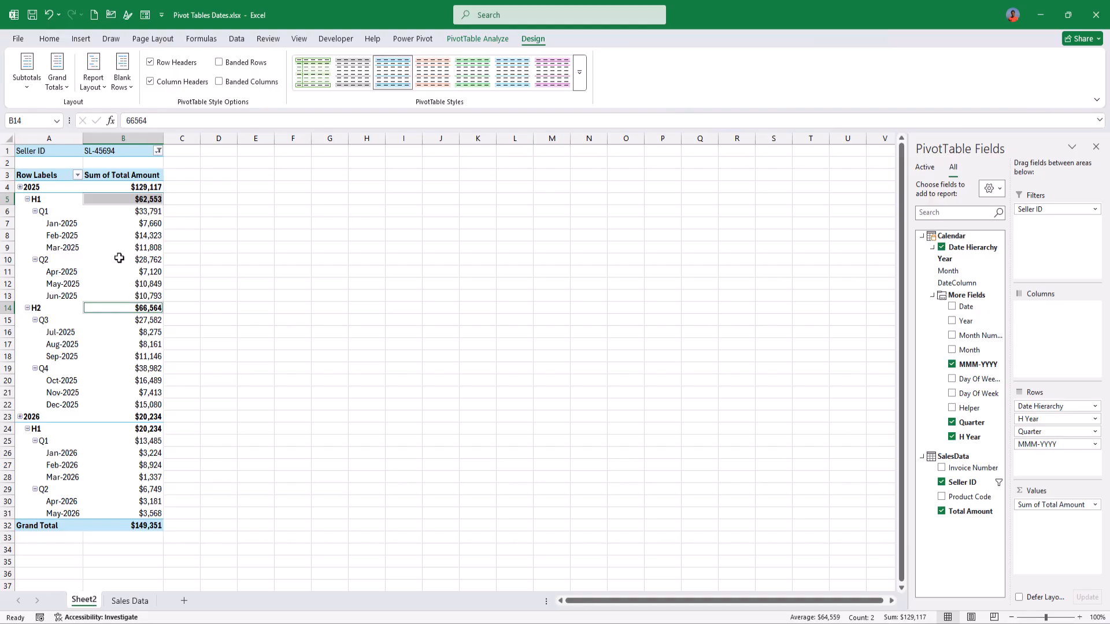
pyautogui.moveTo(119, 258)
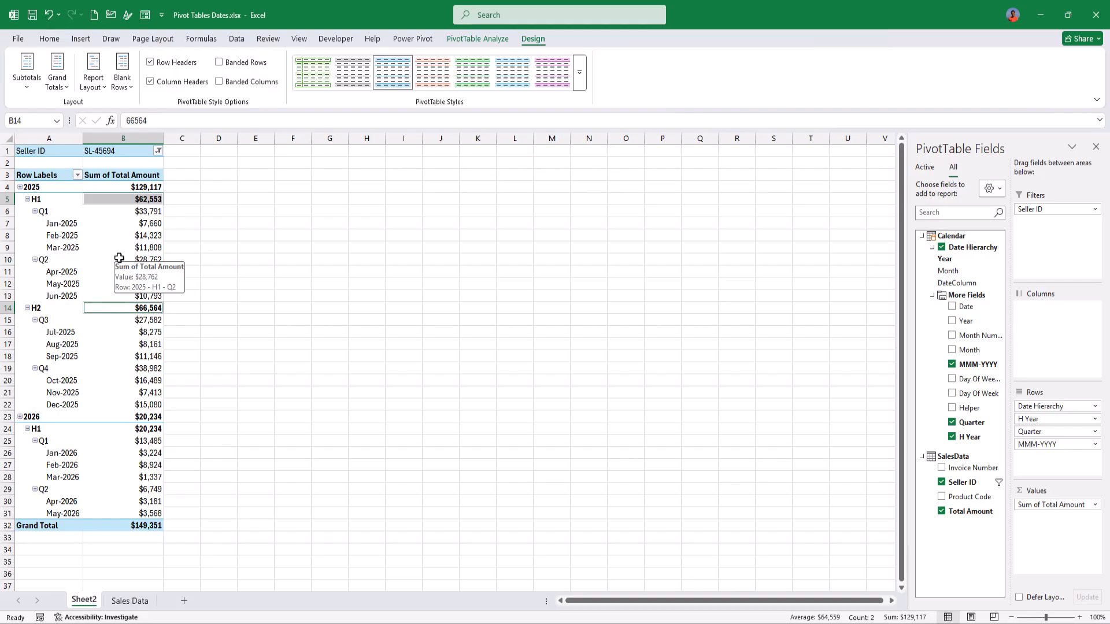
# - Inspect the Calendar date table's update range and end-date picker in Power Pivot, cancel, and return to the Excel workbook
pyautogui.click(119, 258)
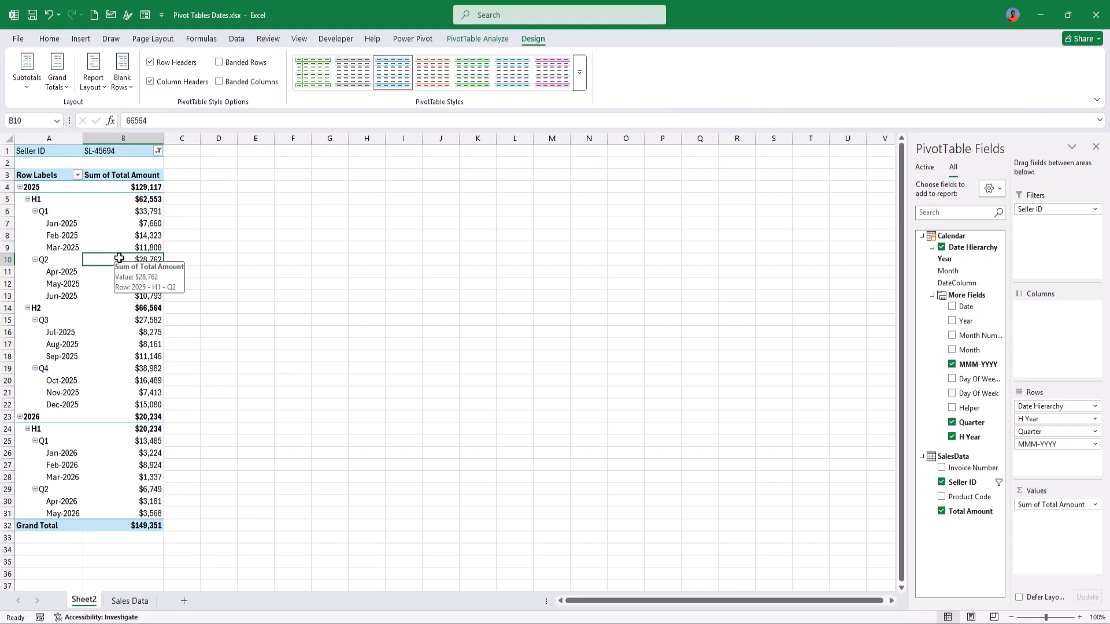
pyautogui.click(243, 42)
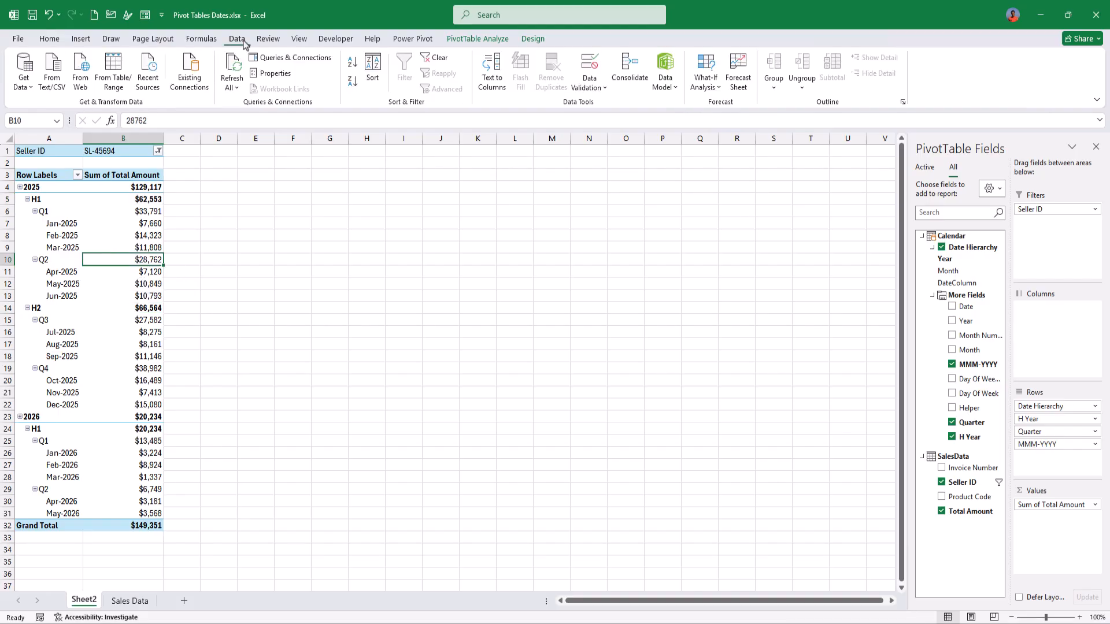
pyautogui.click(665, 76)
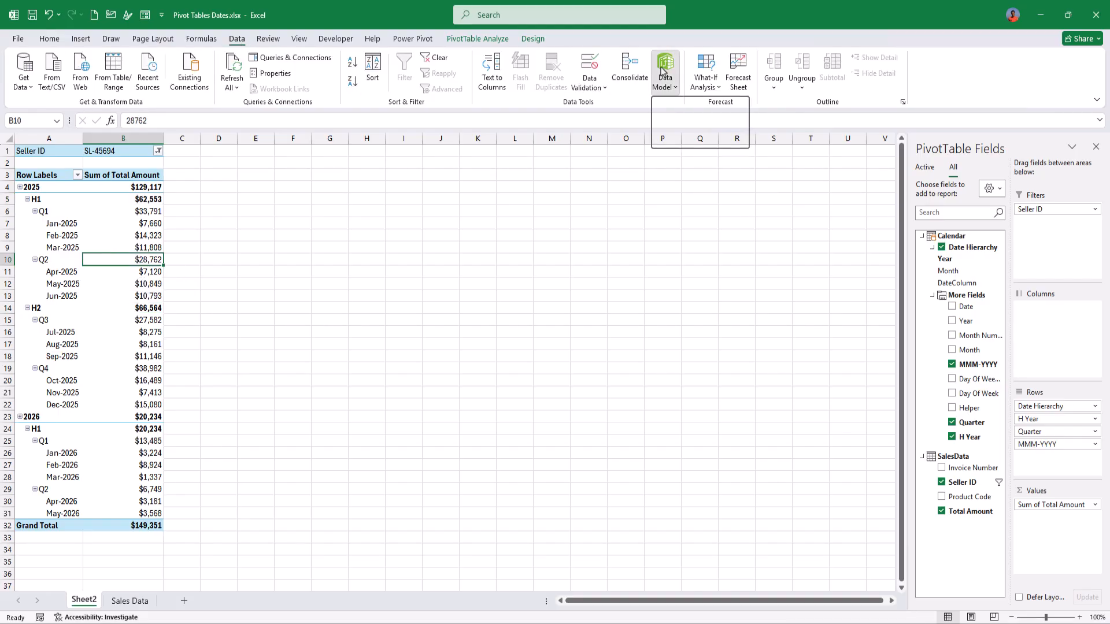
pyautogui.click(683, 114)
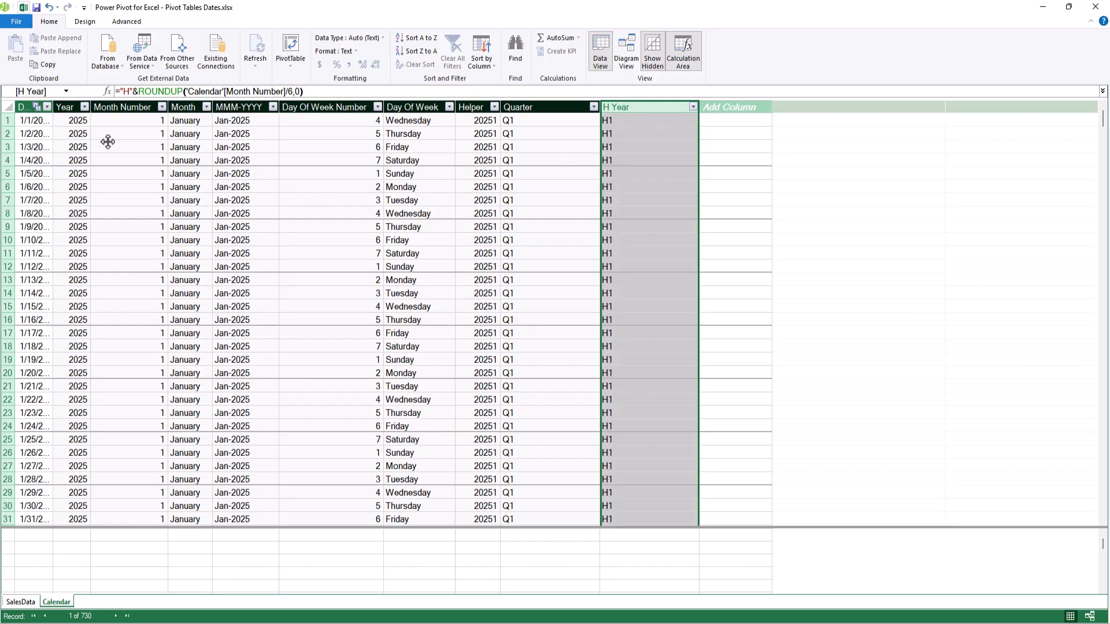
pyautogui.click(82, 24)
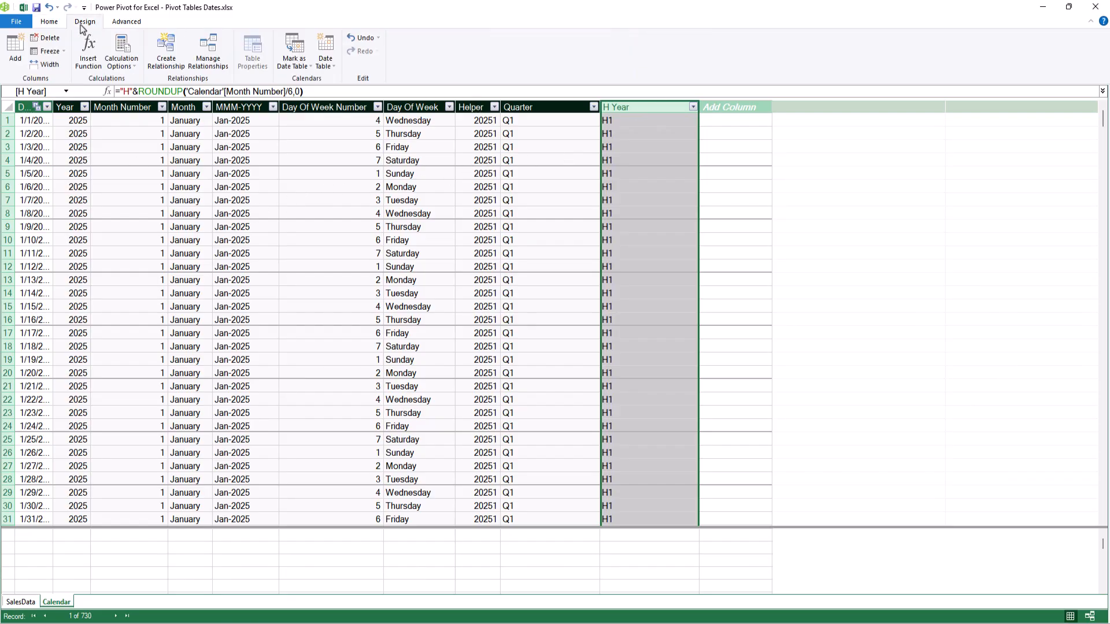
pyautogui.click(328, 69)
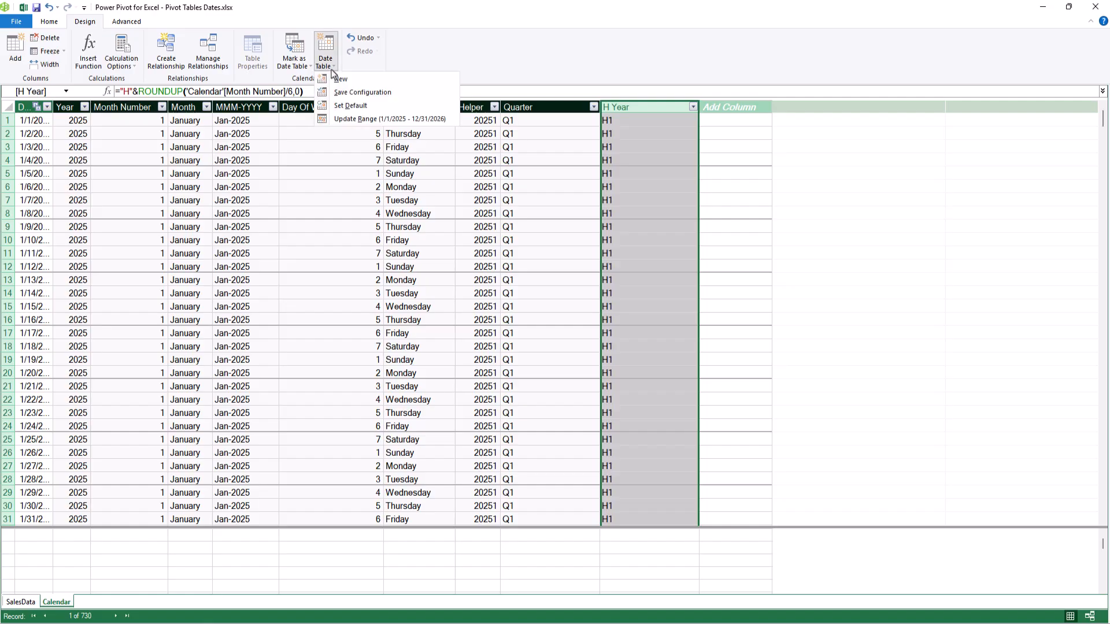
pyautogui.click(344, 119)
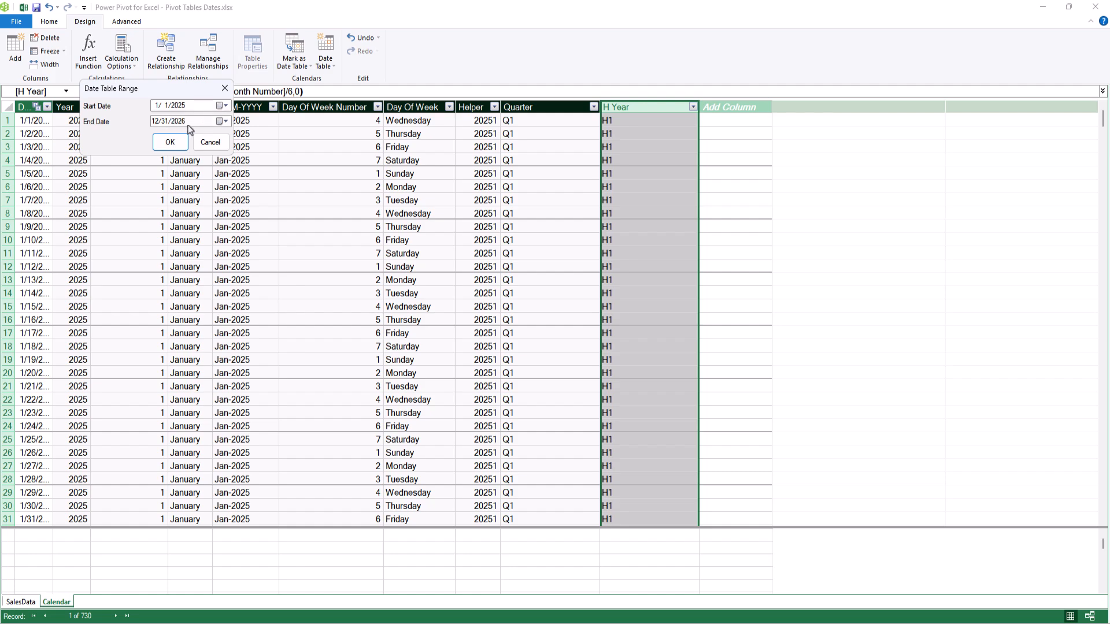
pyautogui.click(221, 121)
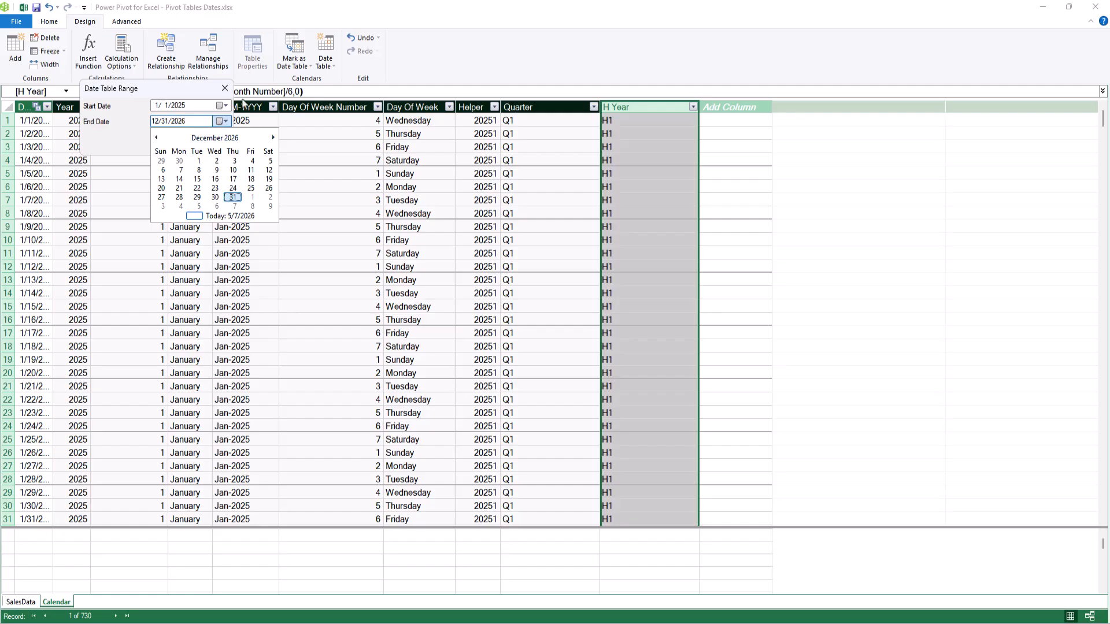
pyautogui.press('Escape')
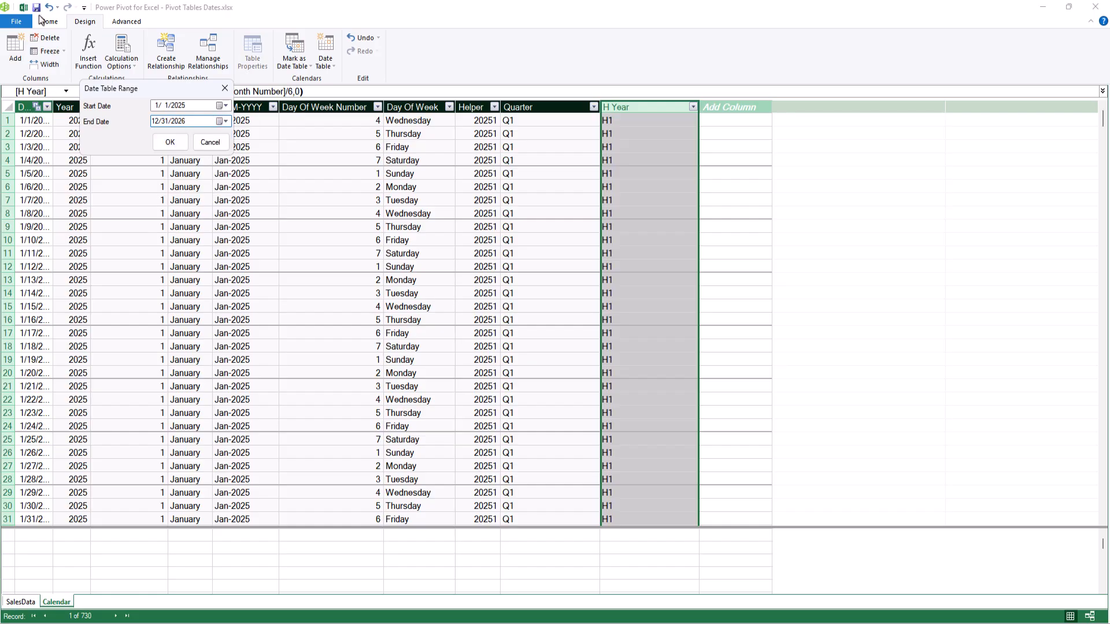
pyautogui.click(224, 142)
pyautogui.click(23, 7)
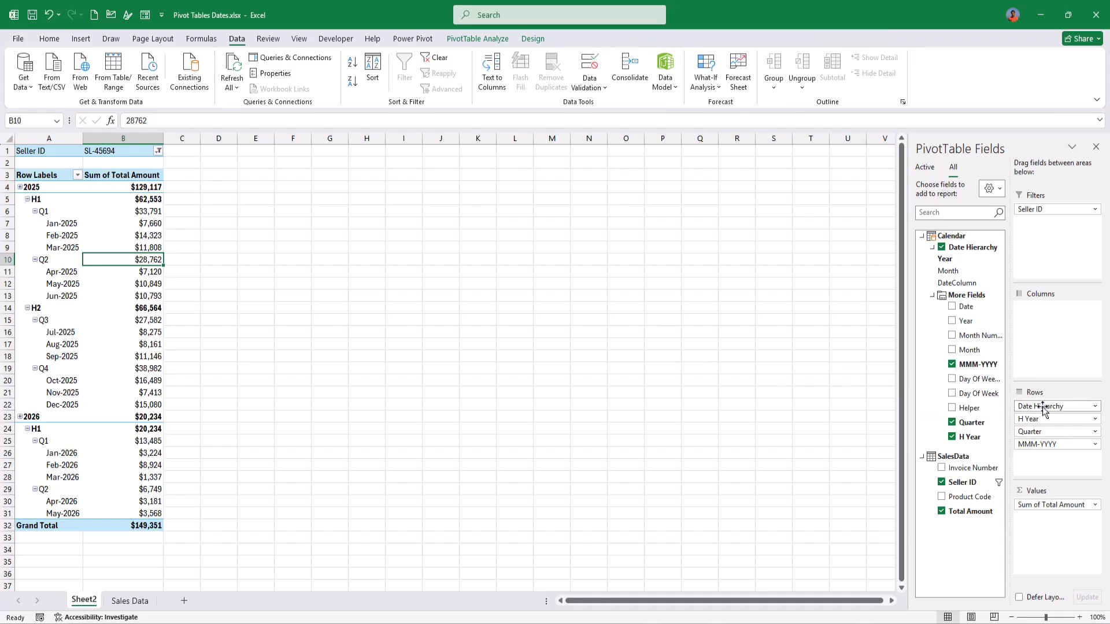
# - Clear the existing PivotTable row fields and rebuild the rows with MMM-YYYY above Date
pyautogui.moveTo(1044, 409); pyautogui.dragTo(954, 336)
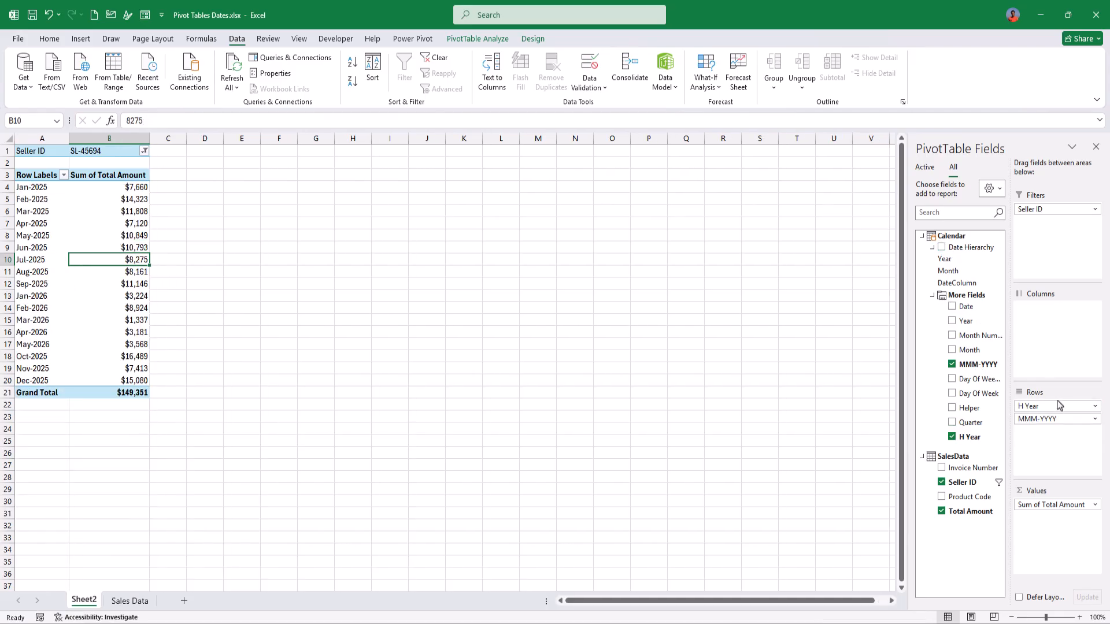
pyautogui.moveTo(1057, 408); pyautogui.dragTo(974, 379)
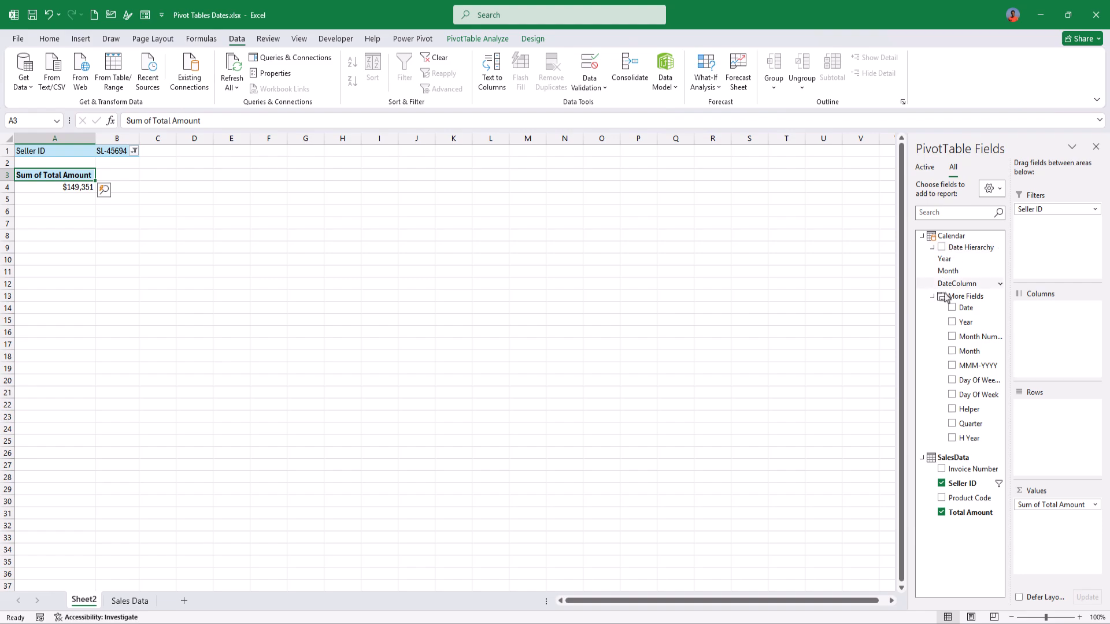
pyautogui.moveTo(961, 306); pyautogui.dragTo(748, 385)
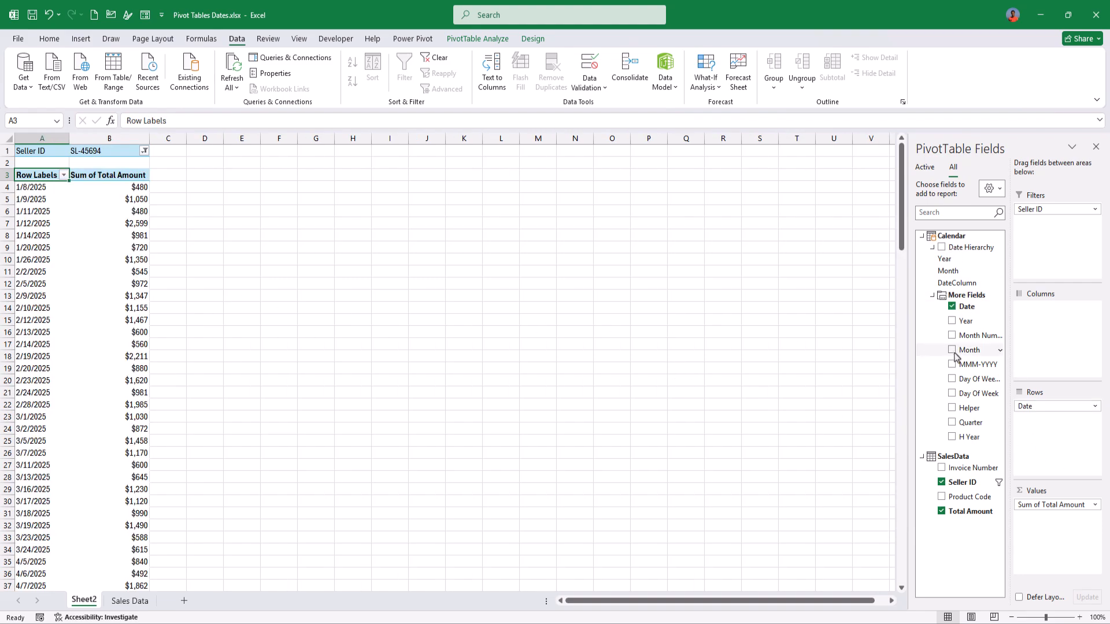
pyautogui.moveTo(961, 364); pyautogui.dragTo(1040, 406)
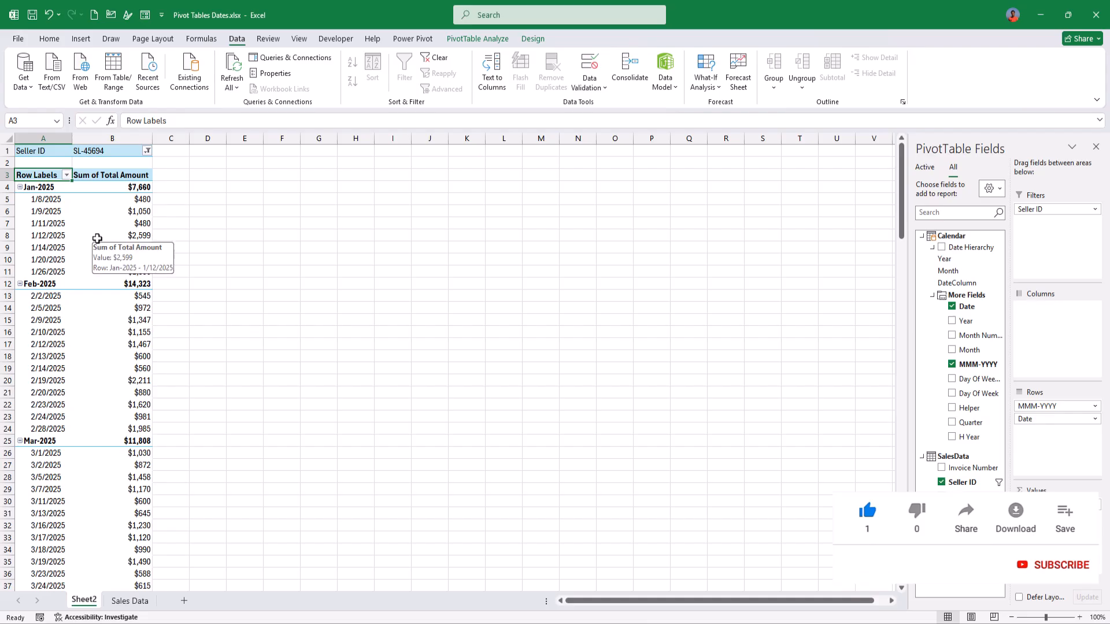
# - Set the PivotTable options to show items with no data on rows
pyautogui.rightClick(48, 224)
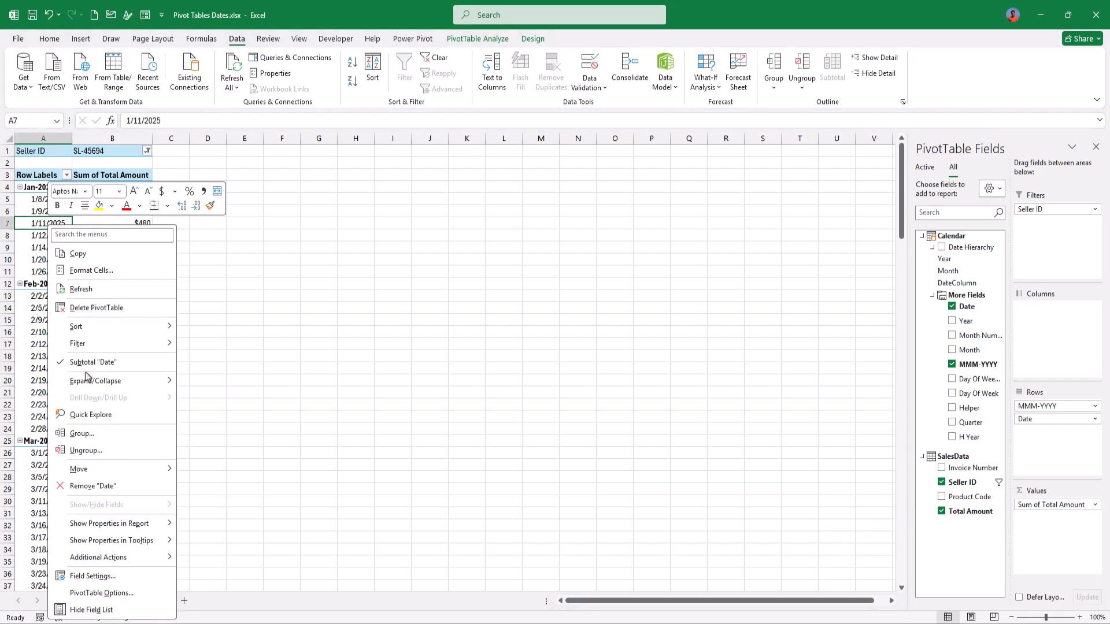
pyautogui.click(102, 593)
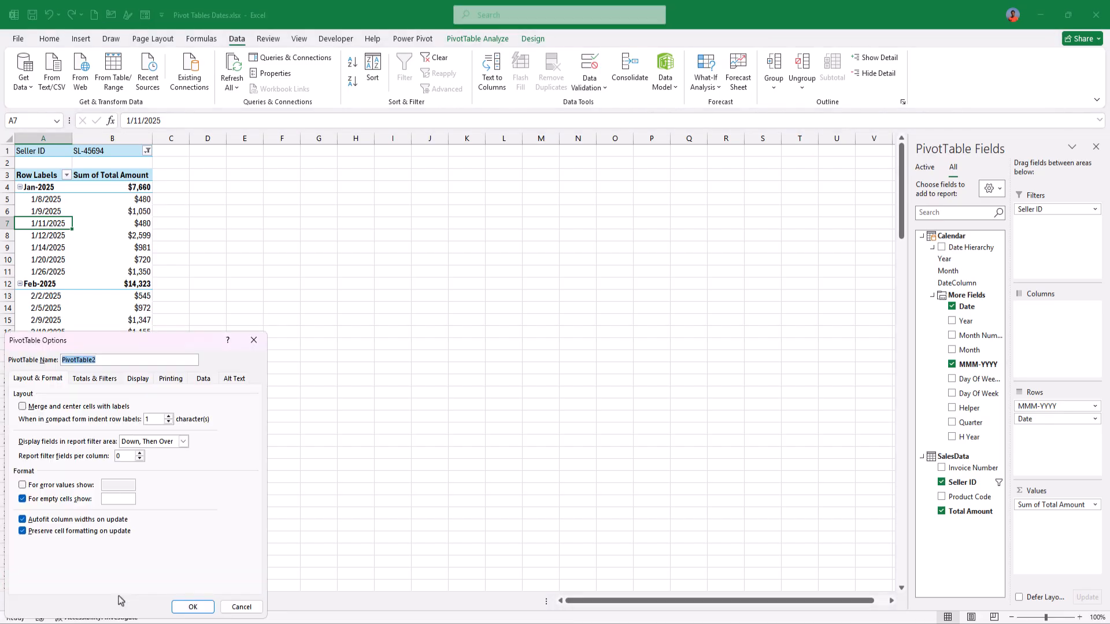
pyautogui.click(140, 379)
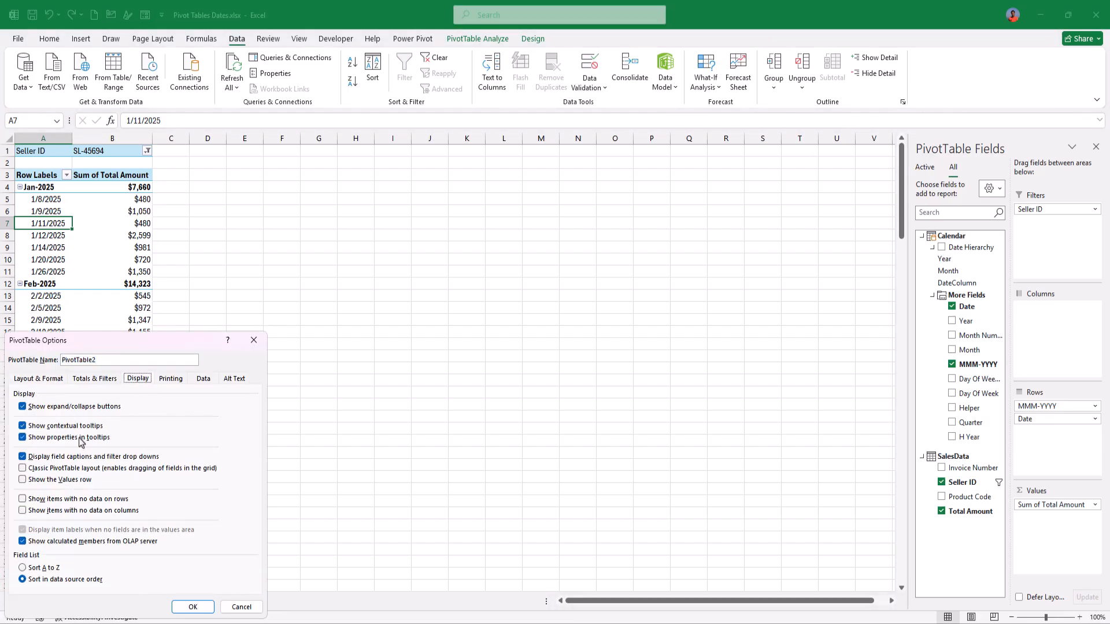
pyautogui.click(49, 501)
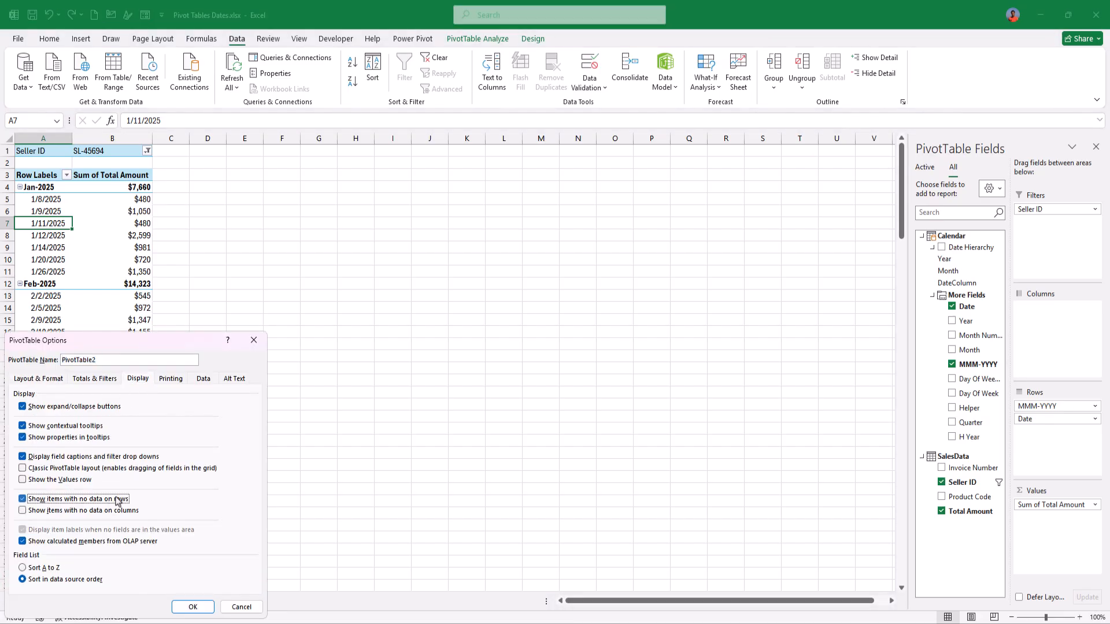
pyautogui.click(193, 607)
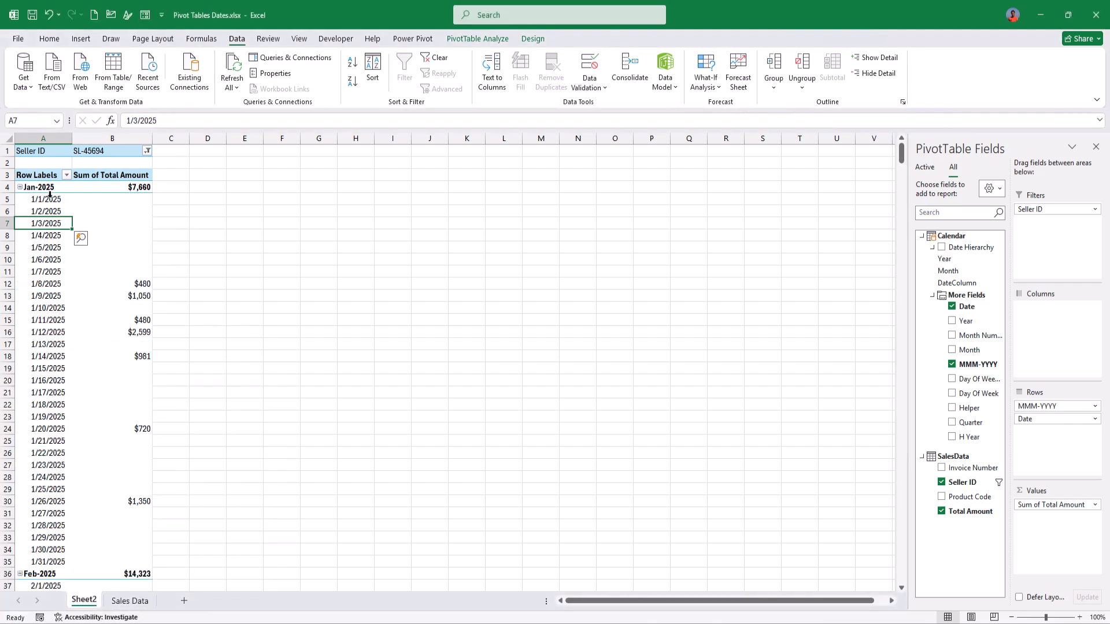
# - Examine the daily rows down to April 2025, selecting the amount cells for April 1–4 and April 10–11
pyautogui.scroll(-17, 52, 208)
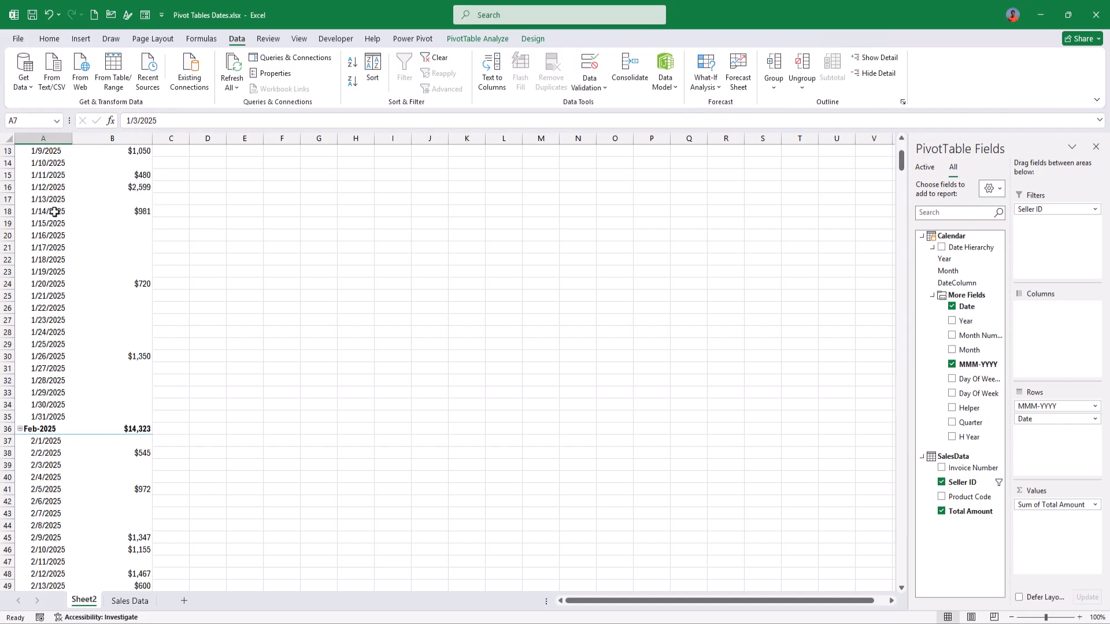
pyautogui.scroll(-14, 54, 211)
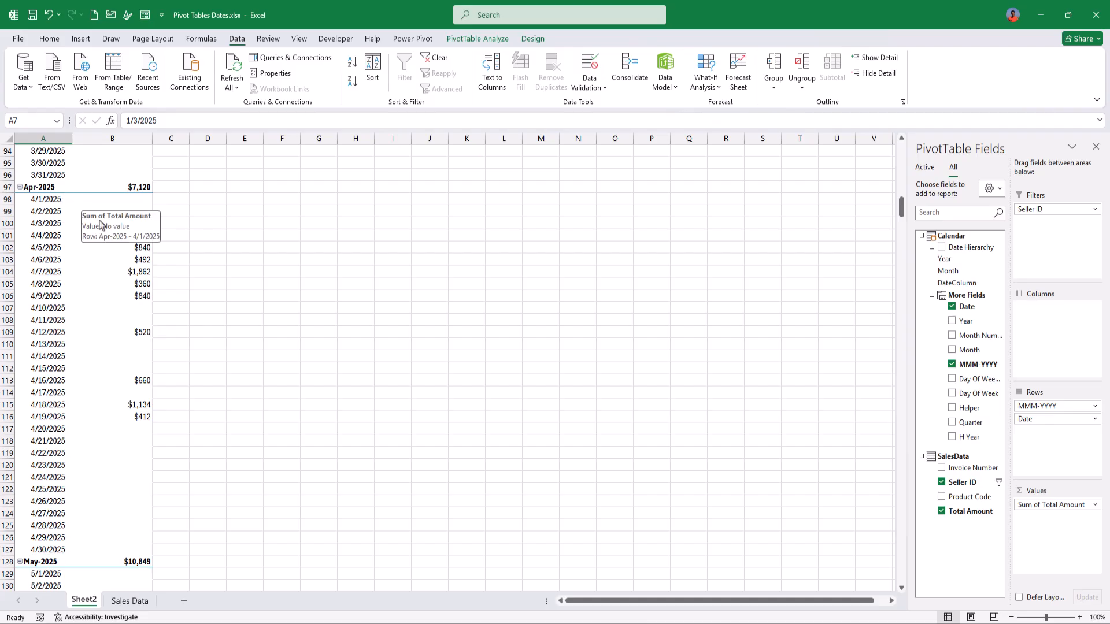
pyautogui.moveTo(141, 200); pyautogui.dragTo(142, 233)
pyautogui.moveTo(140, 307); pyautogui.dragTo(144, 315)
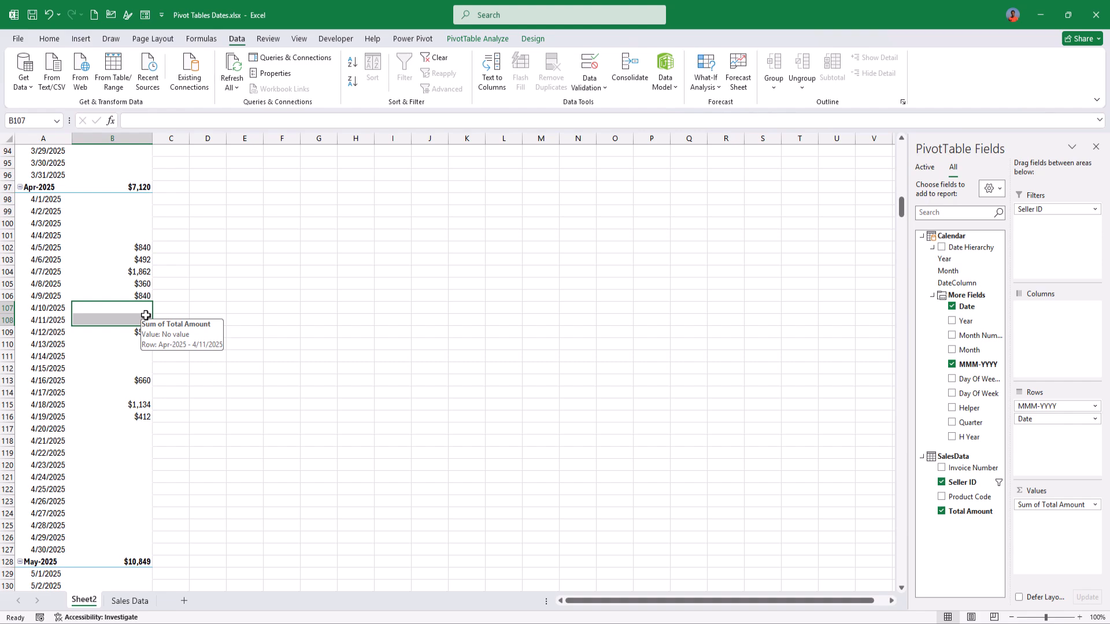
pyautogui.click(58, 215)
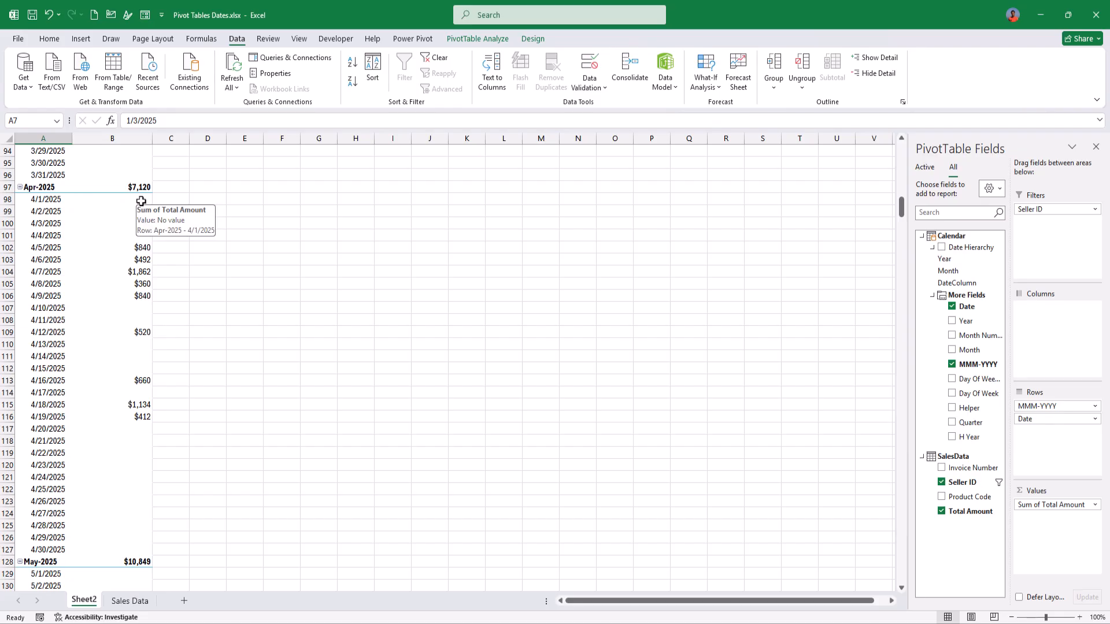
pyautogui.moveTo(141, 202); pyautogui.dragTo(141, 233)
pyautogui.moveTo(144, 308); pyautogui.dragTo(145, 315)
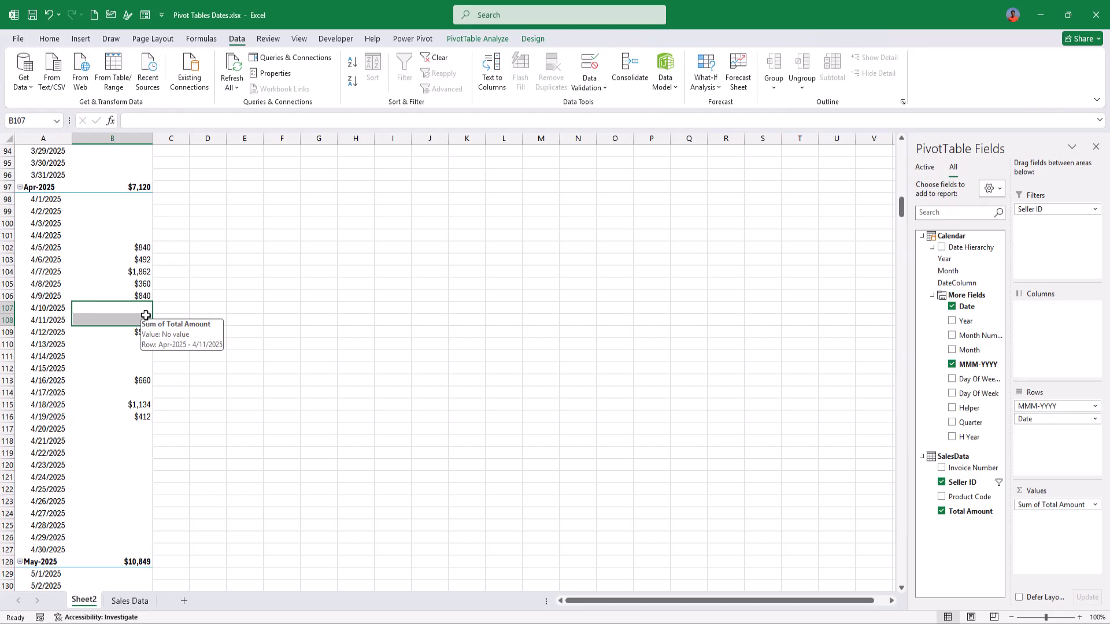